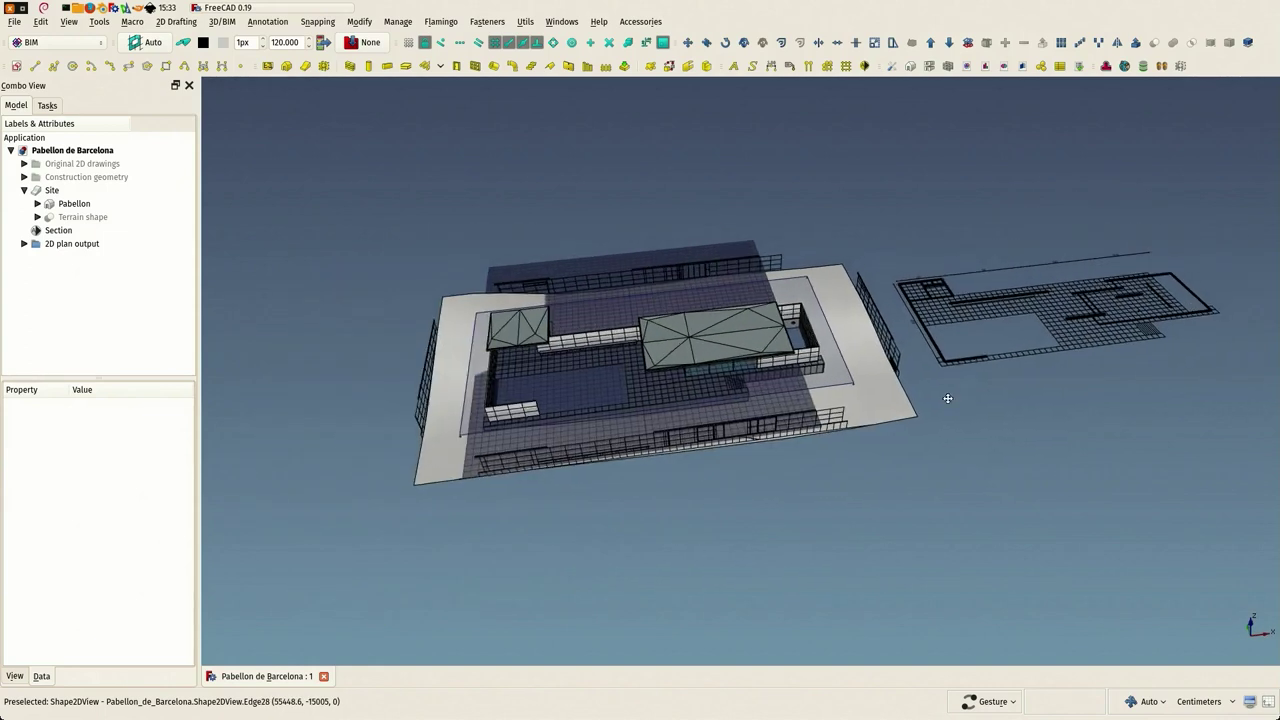
Step: Switch to top view and zoom in on the pavilion plan
key(2)
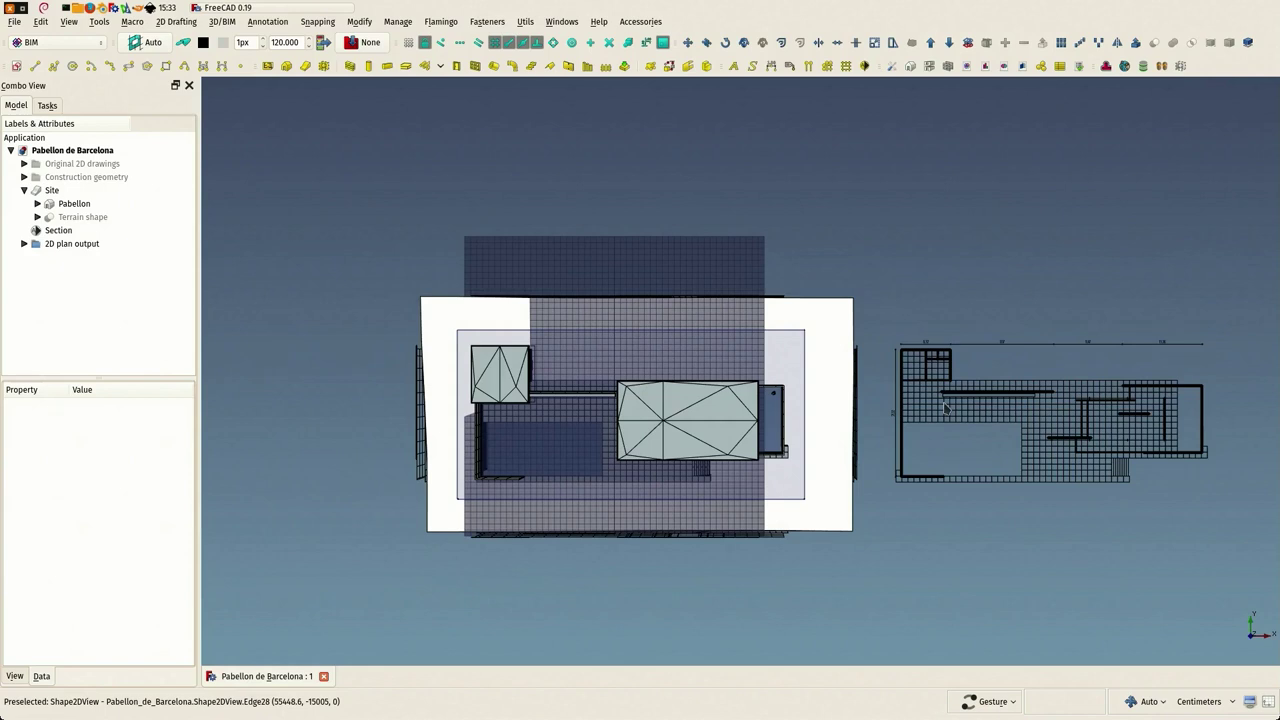
scroll(945, 405, down, 1)
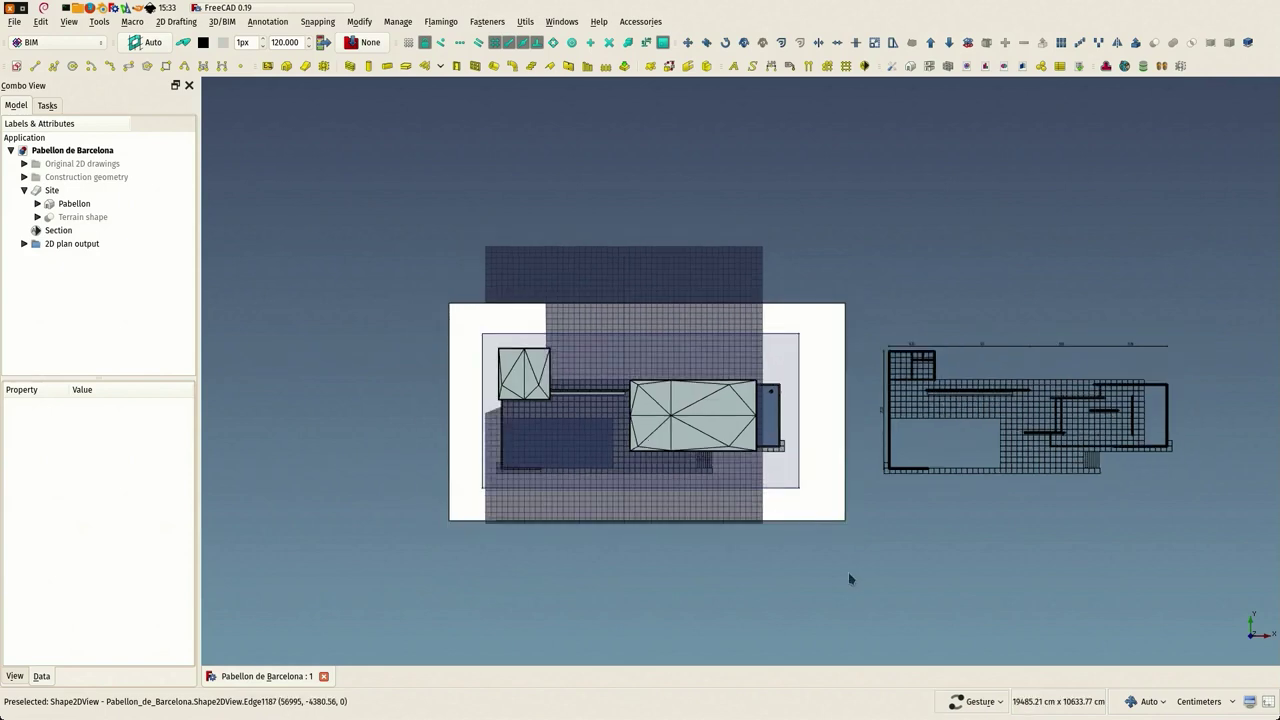
scroll(804, 390, up, 3)
scroll(618, 378, up, 3)
scroll(629, 386, down, 2)
scroll(565, 382, down, 1)
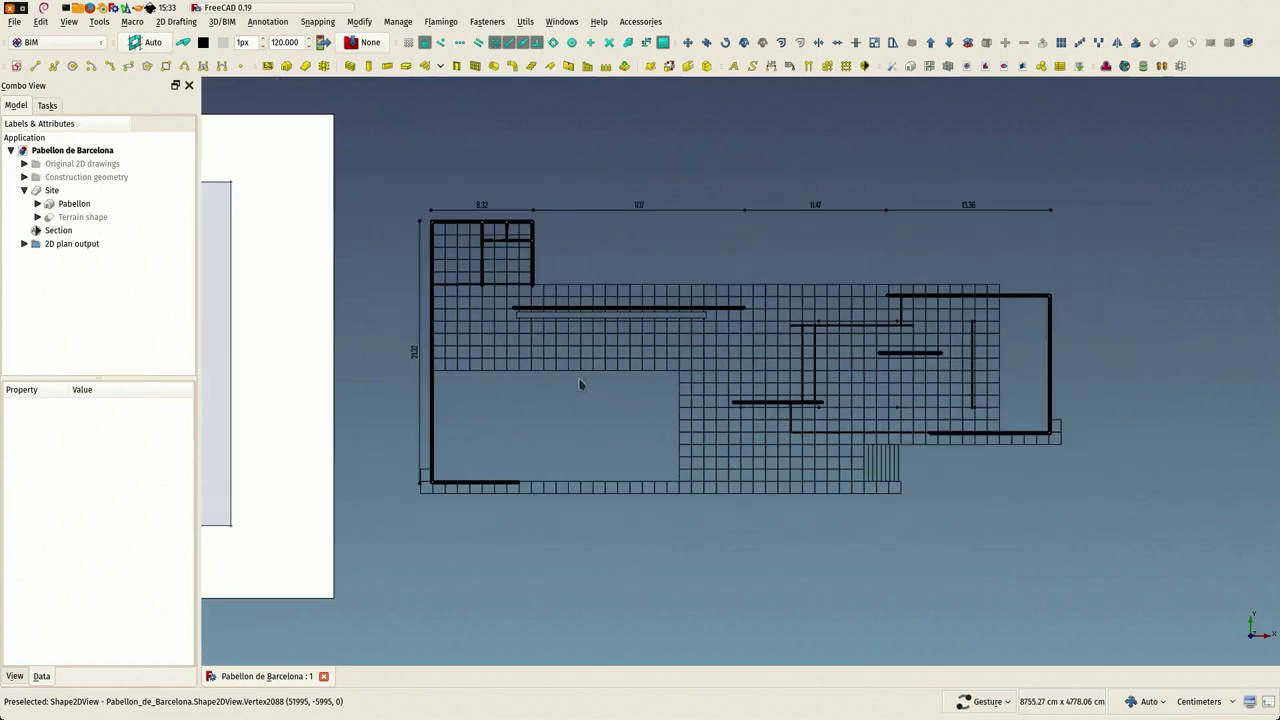
Step: Toggle the 2D plan output's visibility and expand its group to list its views and dimensions
click(62, 245)
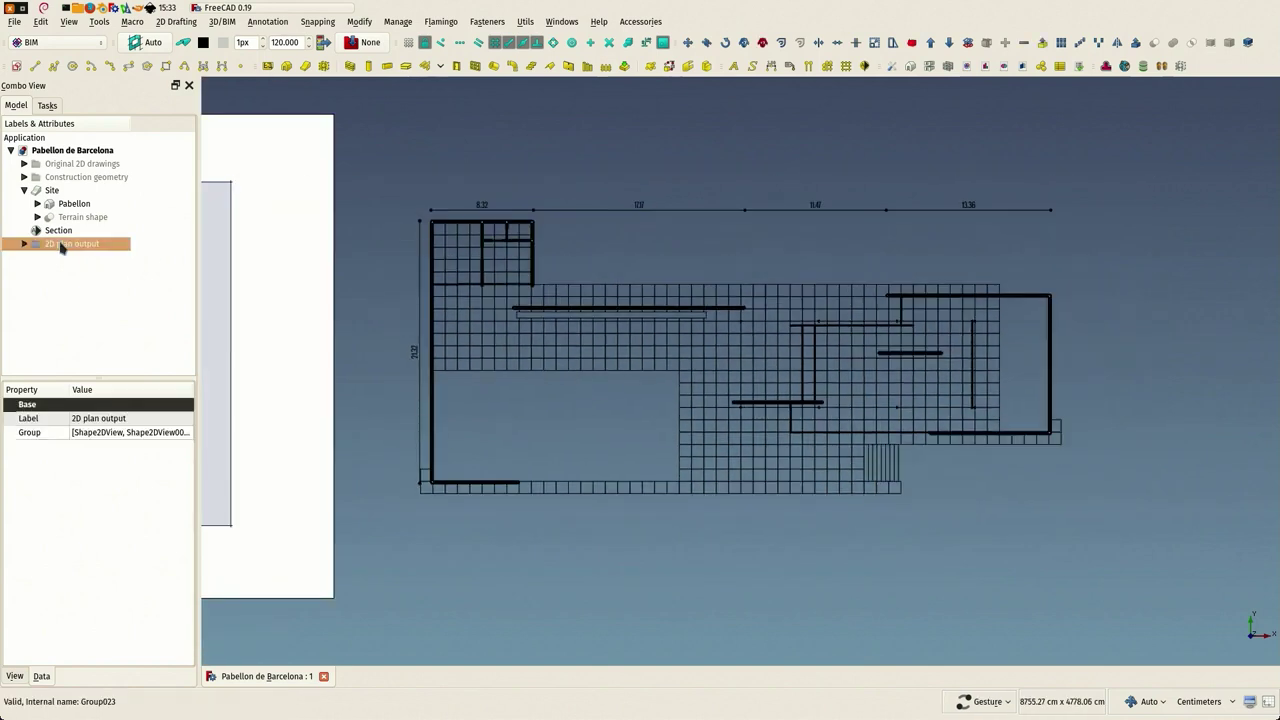
key(space)
key(space)
right_drag(230, 330, 383, 312)
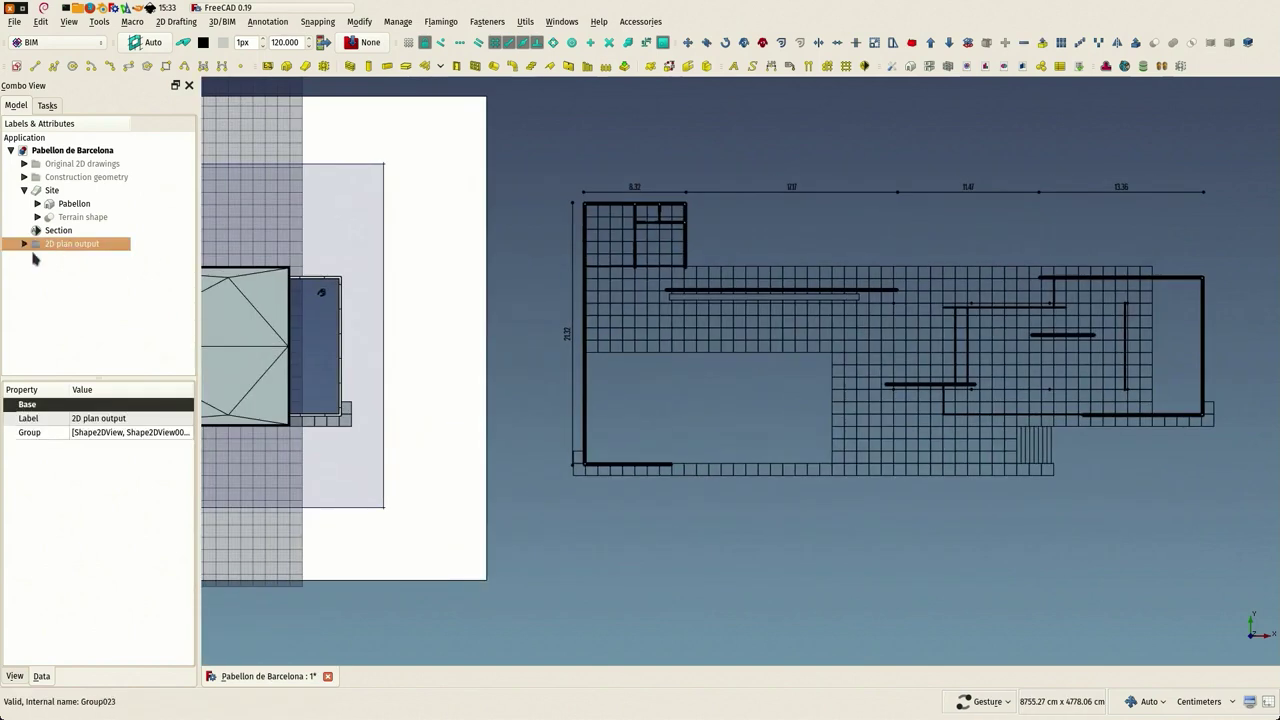
click(24, 244)
right_drag(582, 280, 602, 290)
scroll(602, 290, down, 3)
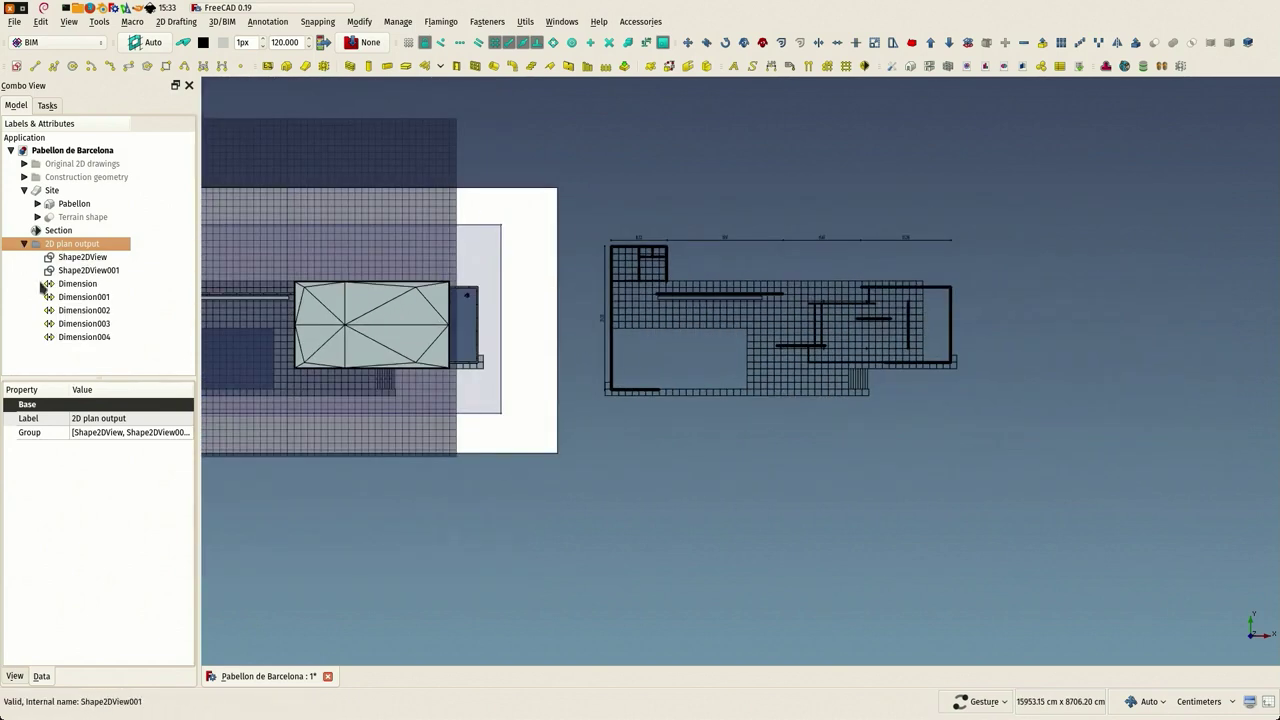
right_drag(566, 354, 780, 398)
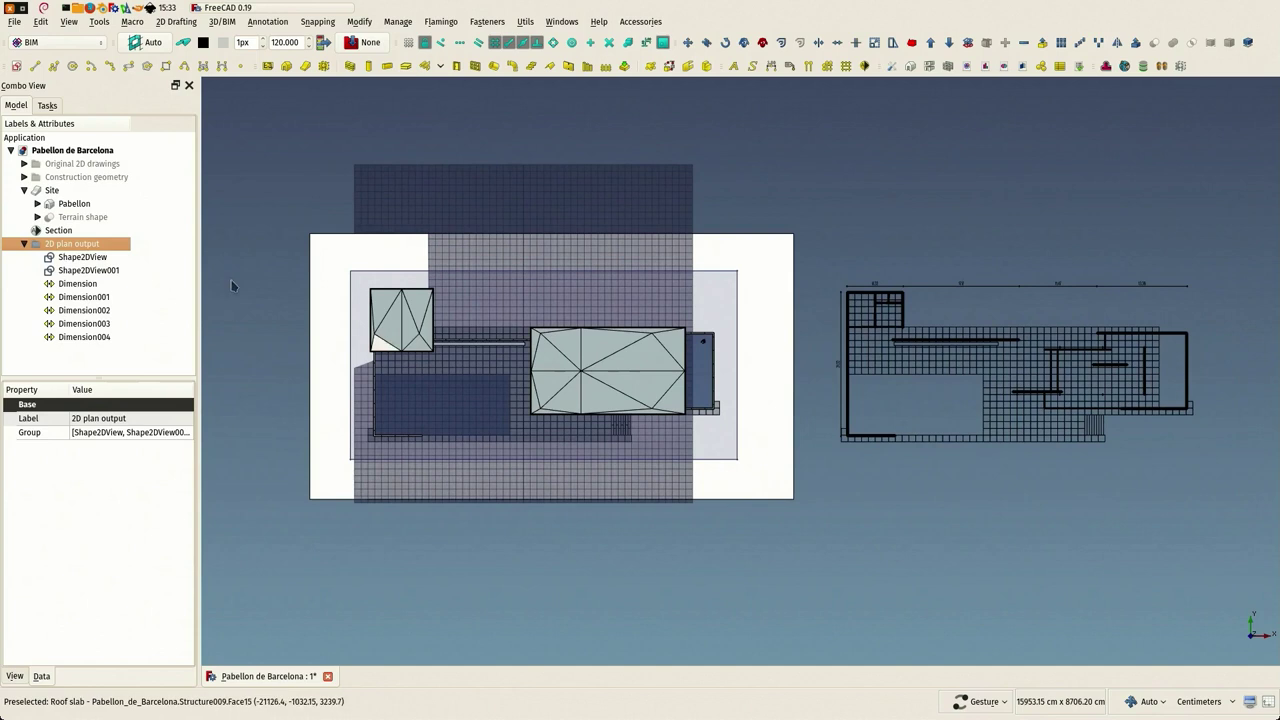
Step: Collapse the 2D plan output group and hide it
click(25, 244)
right_click(54, 249)
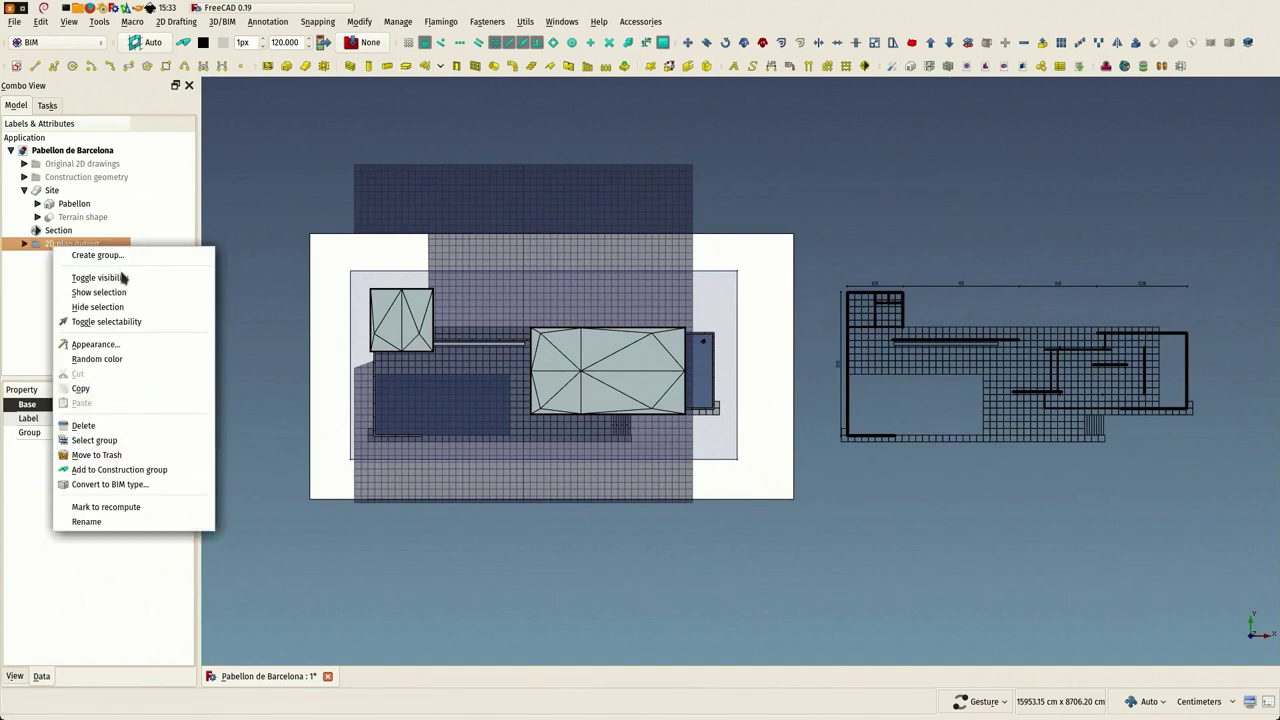
click(120, 307)
click(259, 262)
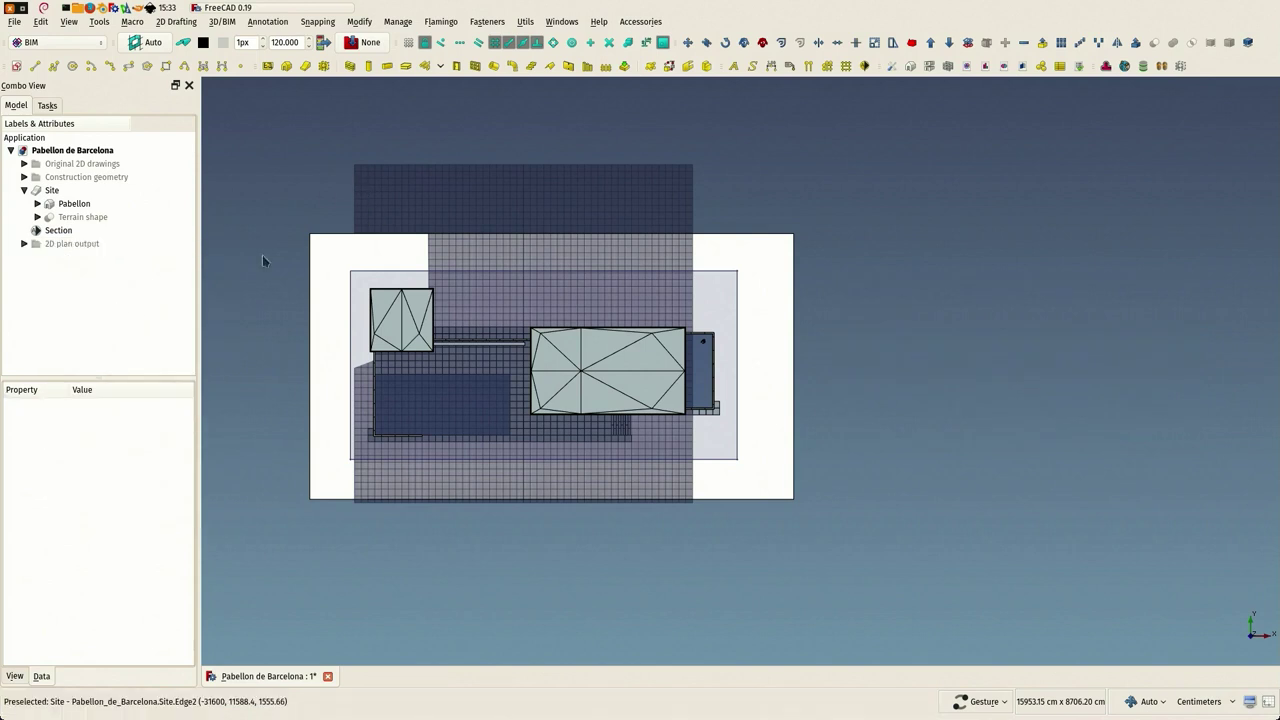
Step: Orbit to an axonometric view of the pavilion and select the Section plane
drag(259, 262, 209, 240)
scroll(505, 360, up, 5)
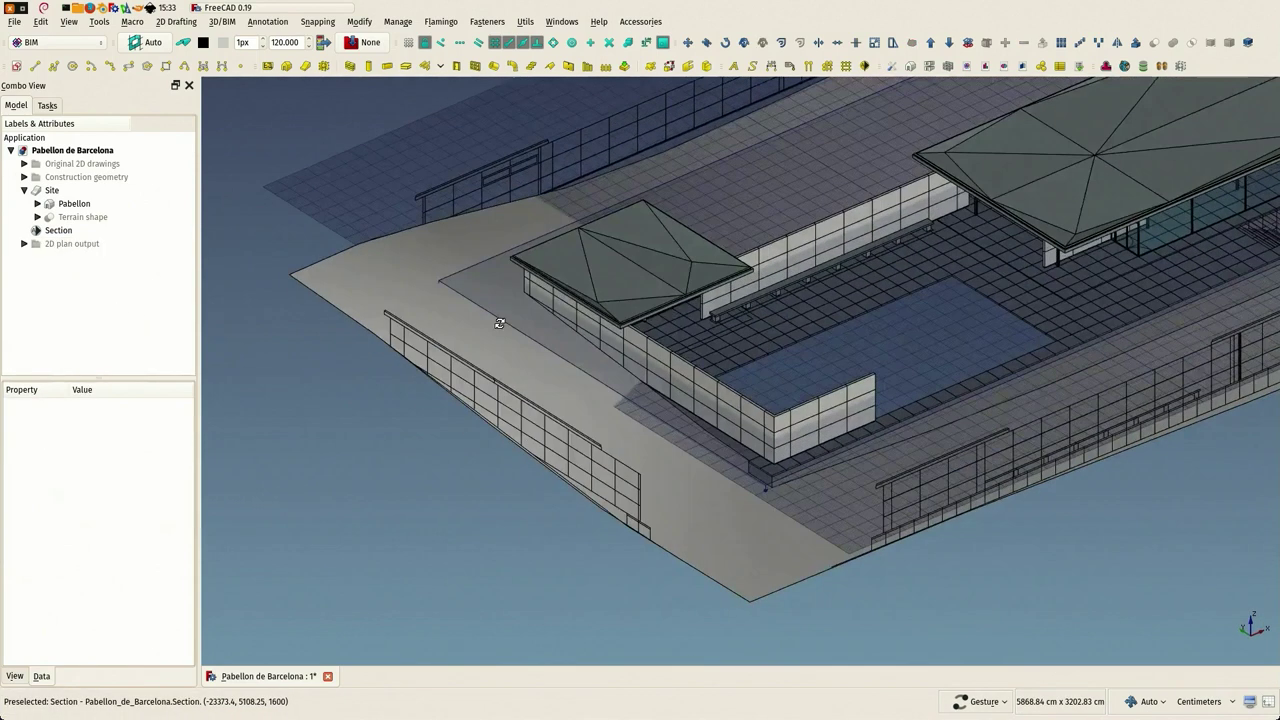
scroll(498, 321, up, 1)
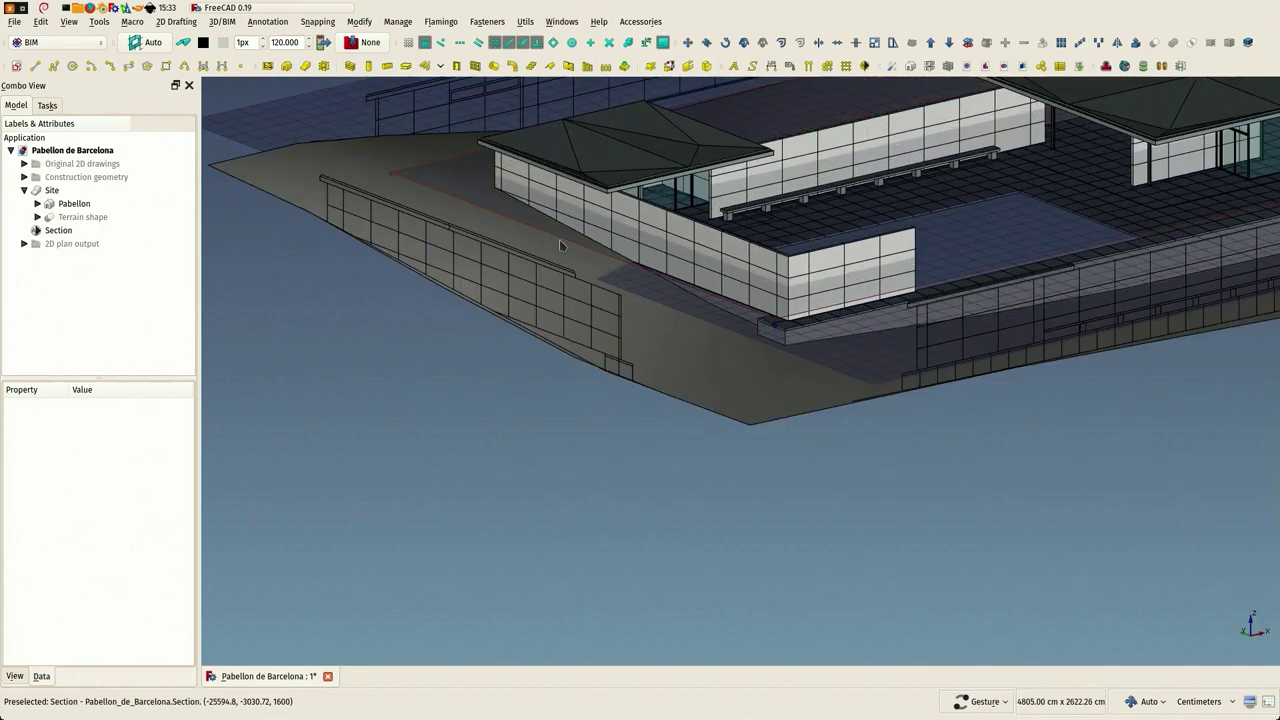
click(561, 245)
drag(561, 245, 542, 407)
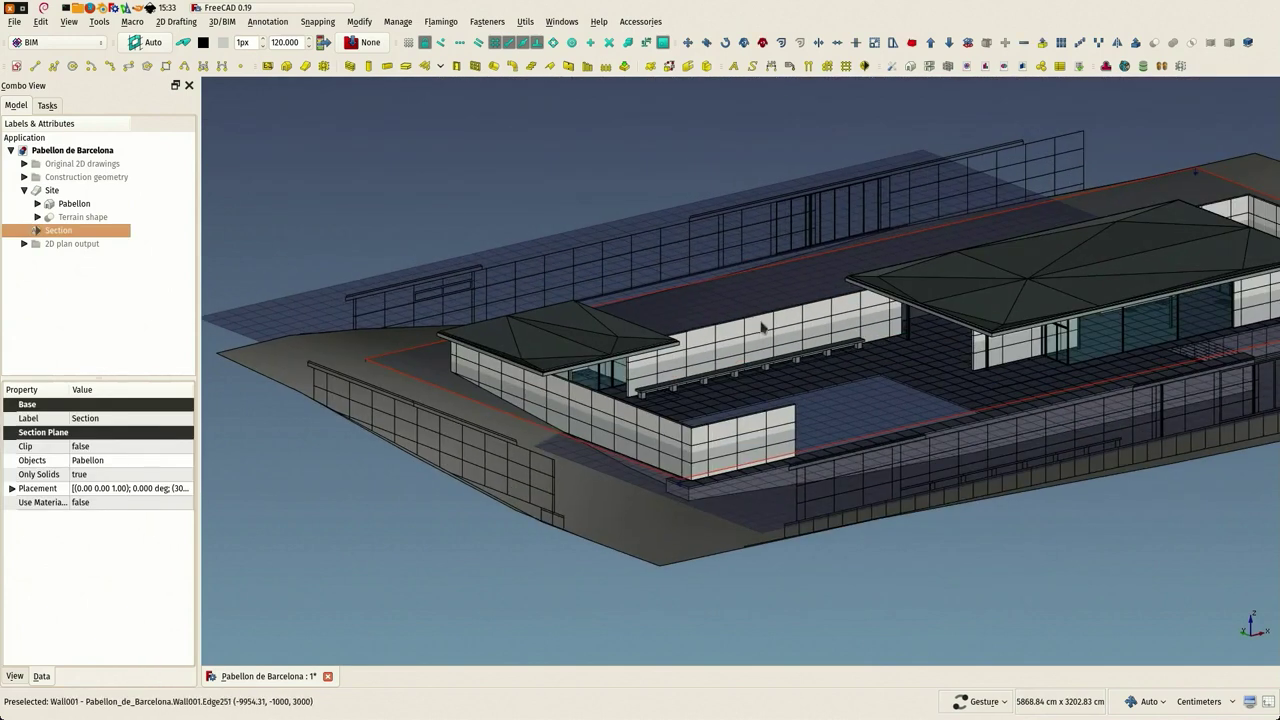
scroll(690, 230, down, 3)
drag(694, 197, 577, 207)
right_drag(560, 190, 419, 247)
click(63, 46)
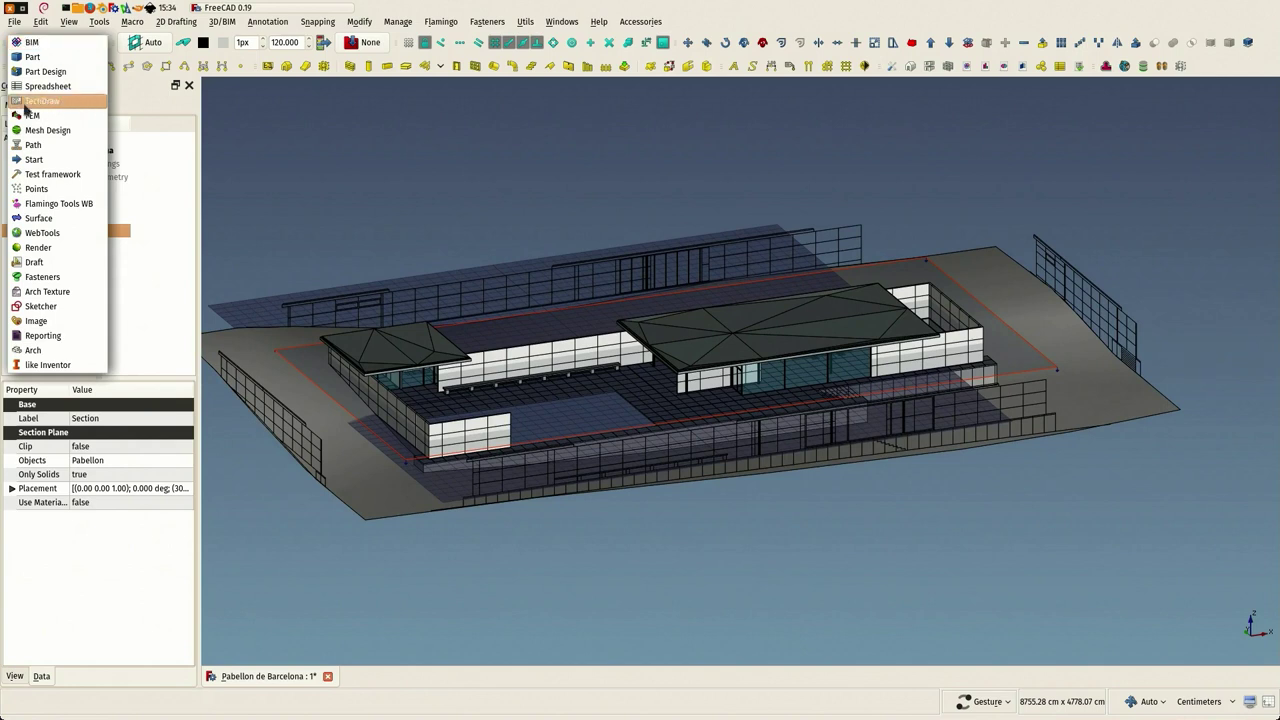
Step: Switch to TechDraw and insert a default A4 drawing page
key(Escape)
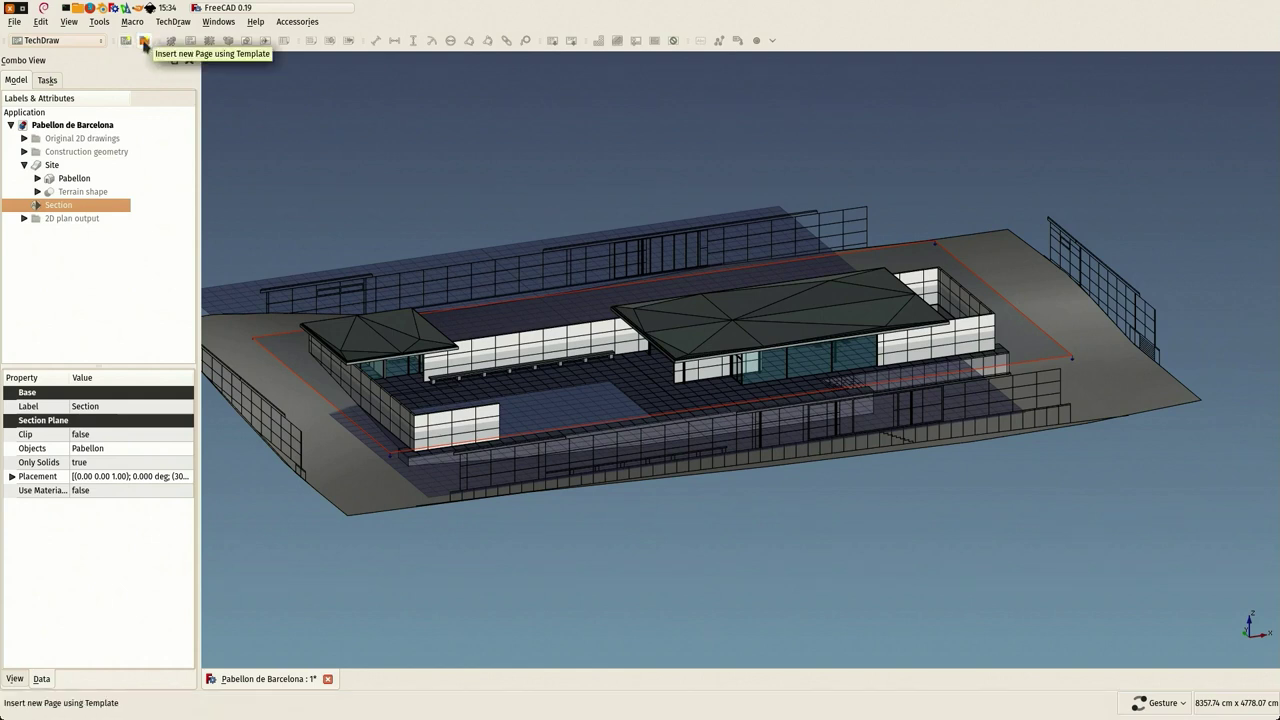
click(126, 40)
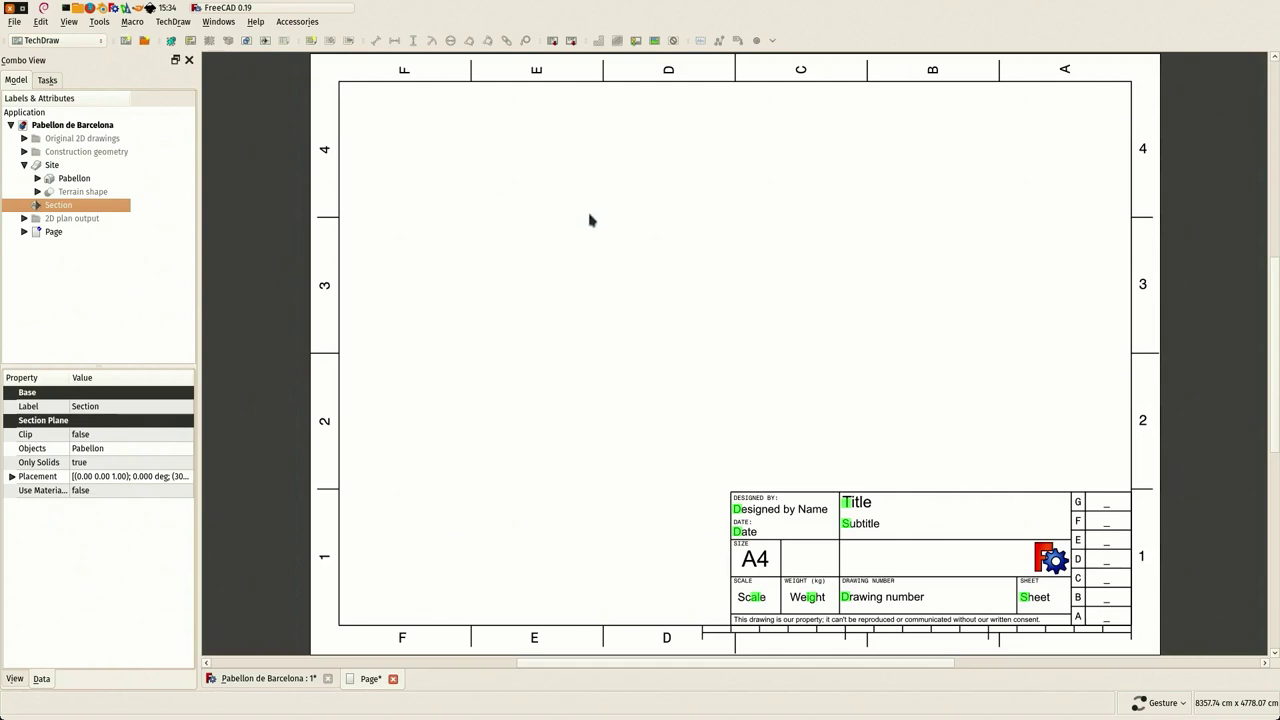
scroll(628, 360, down, 1)
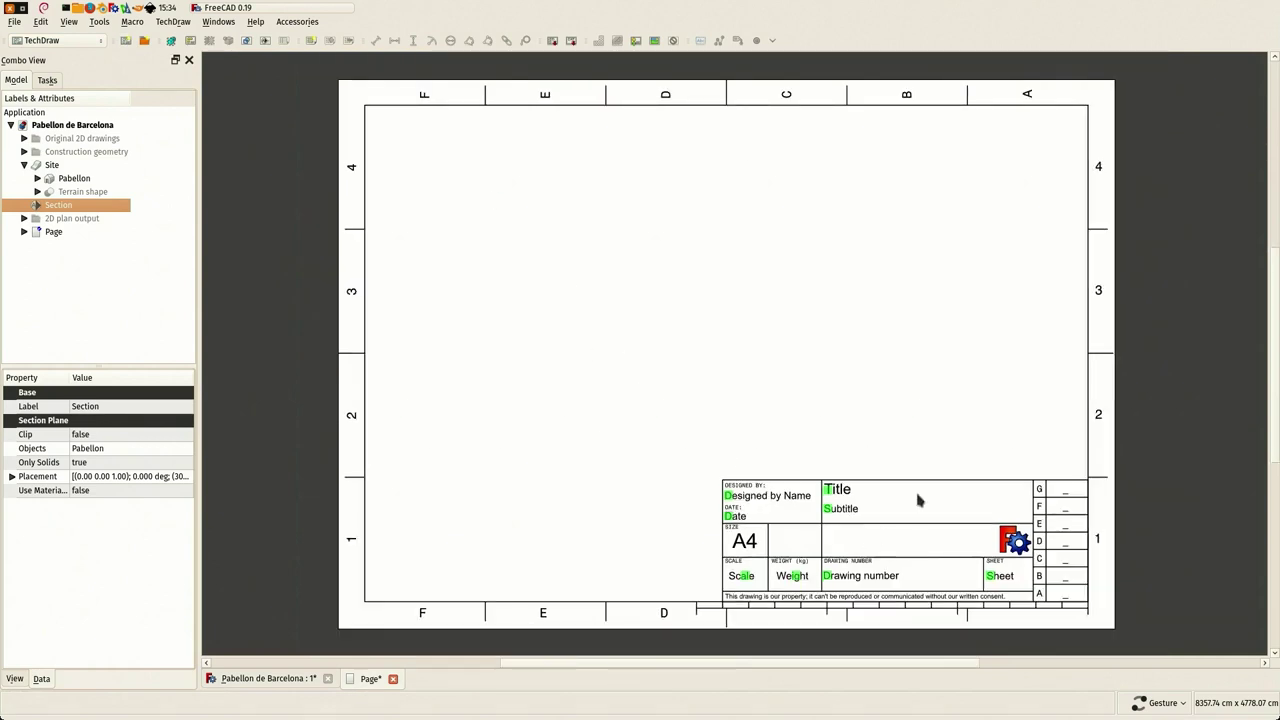
Step: Set the title block's Title field to 'Barcelona Pavillion'
click(828, 492)
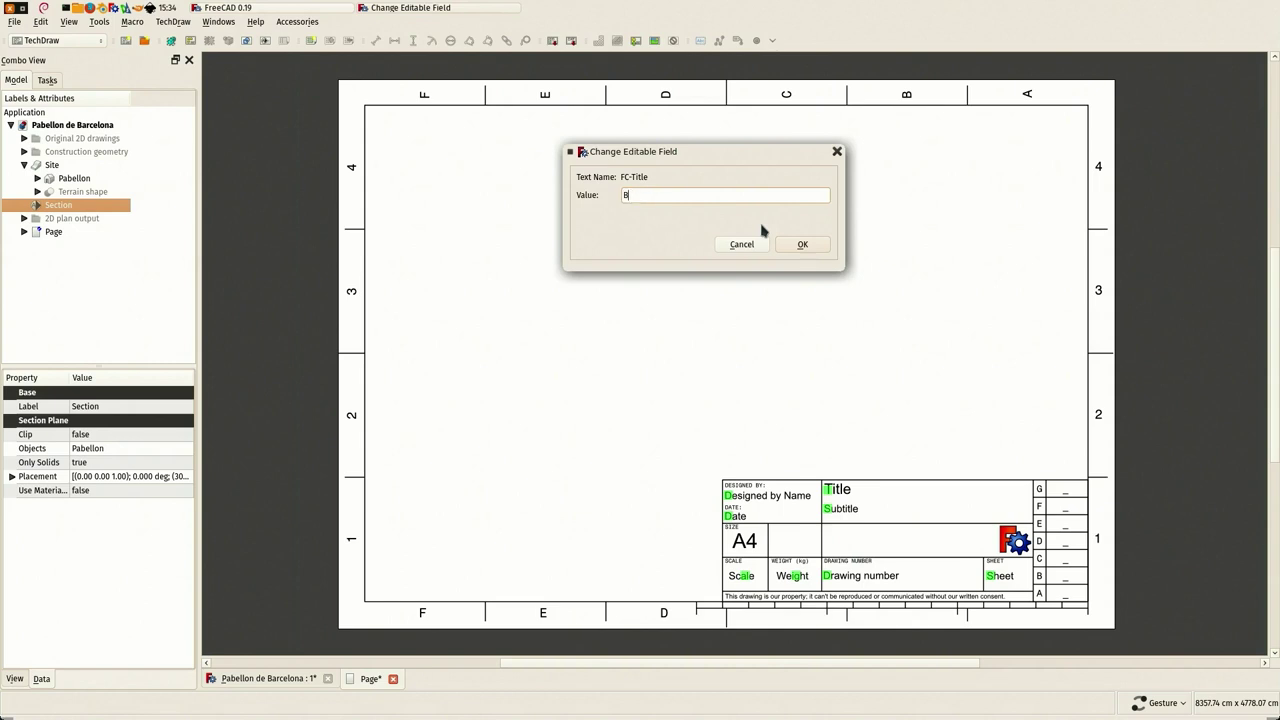
text(Barcelo)
key(Return)
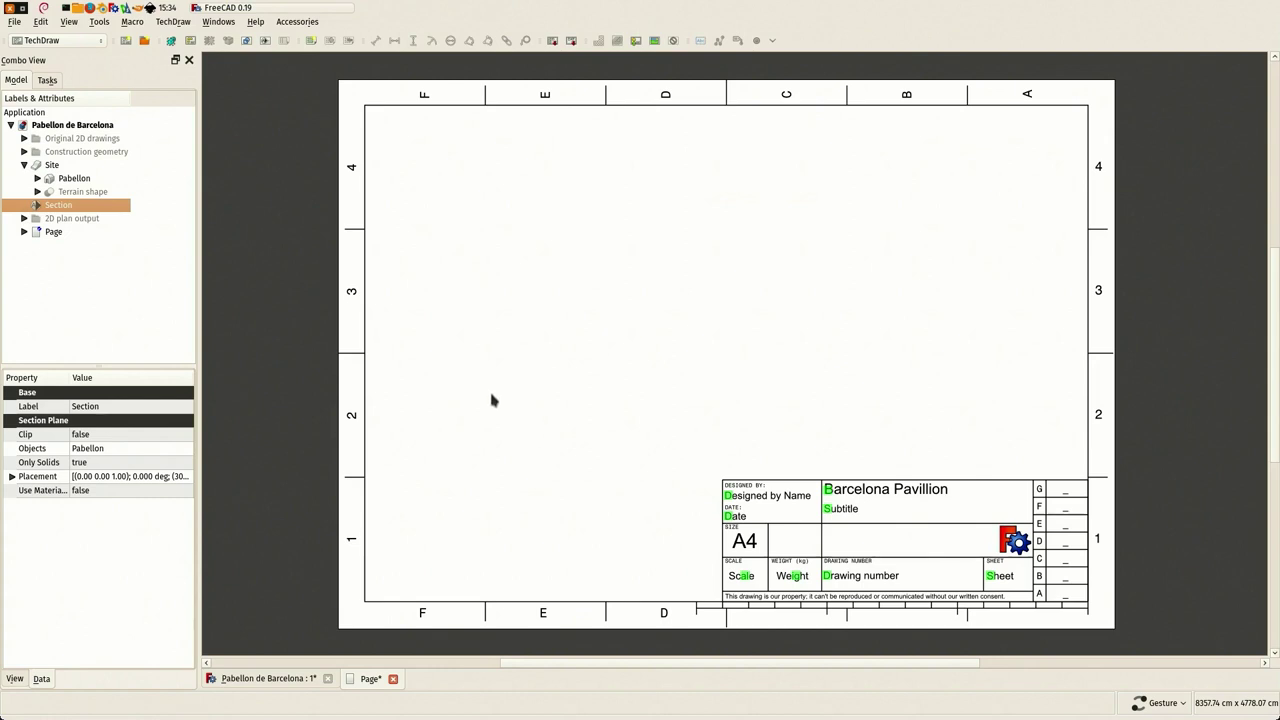
click(145, 42)
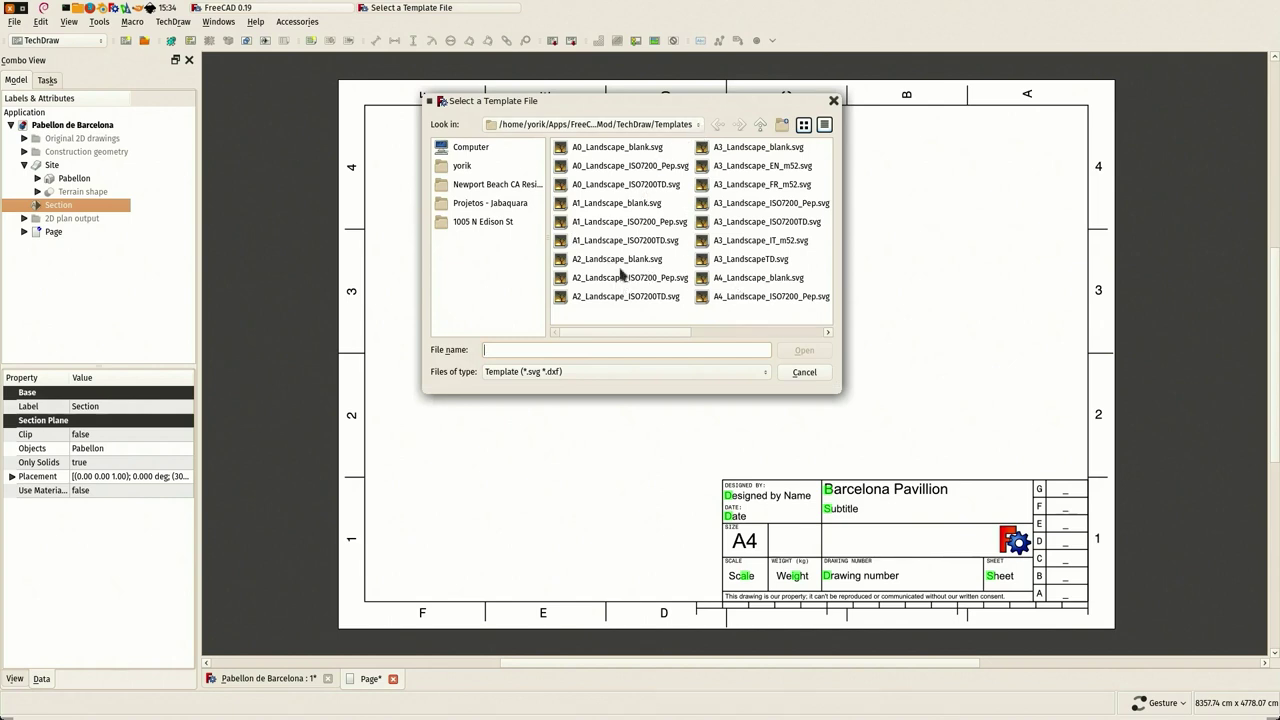
Step: Create Page001 from the A2_Landscape_blank.svg template
click(620, 260)
click(801, 352)
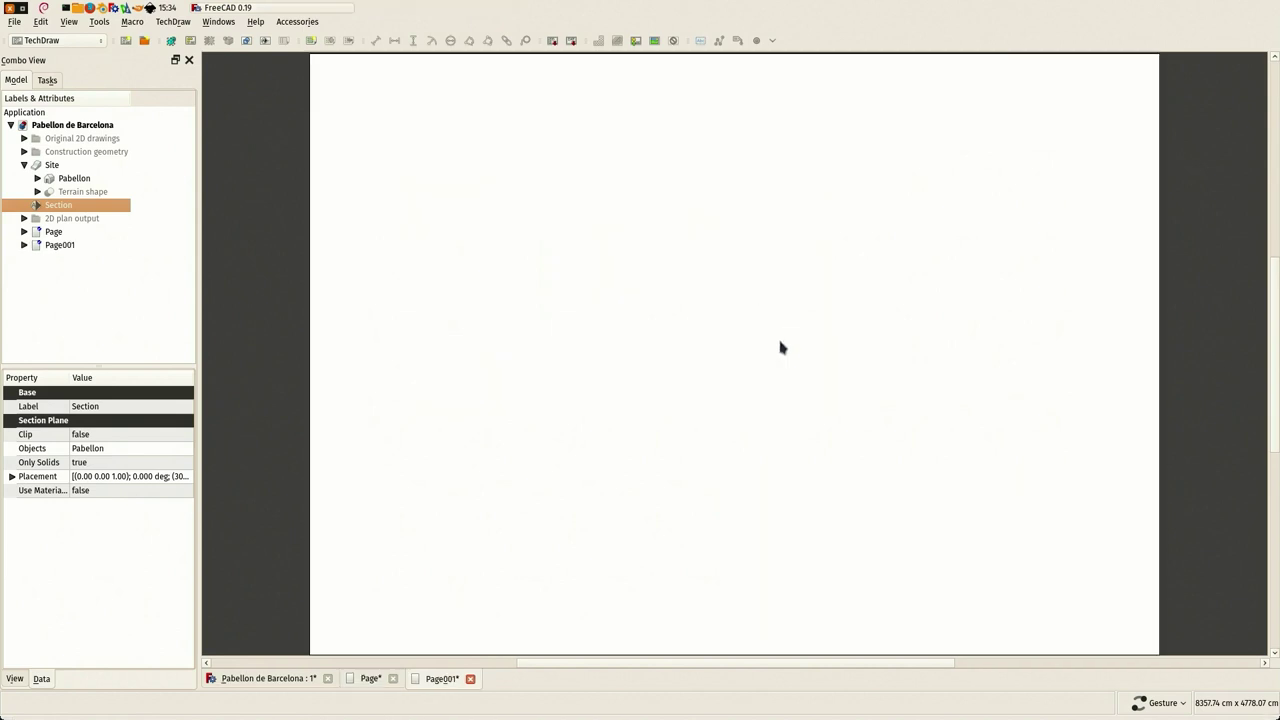
right_click(758, 332)
click(660, 324)
Step: Close the original A4 Page and delete it from the tree
click(62, 232)
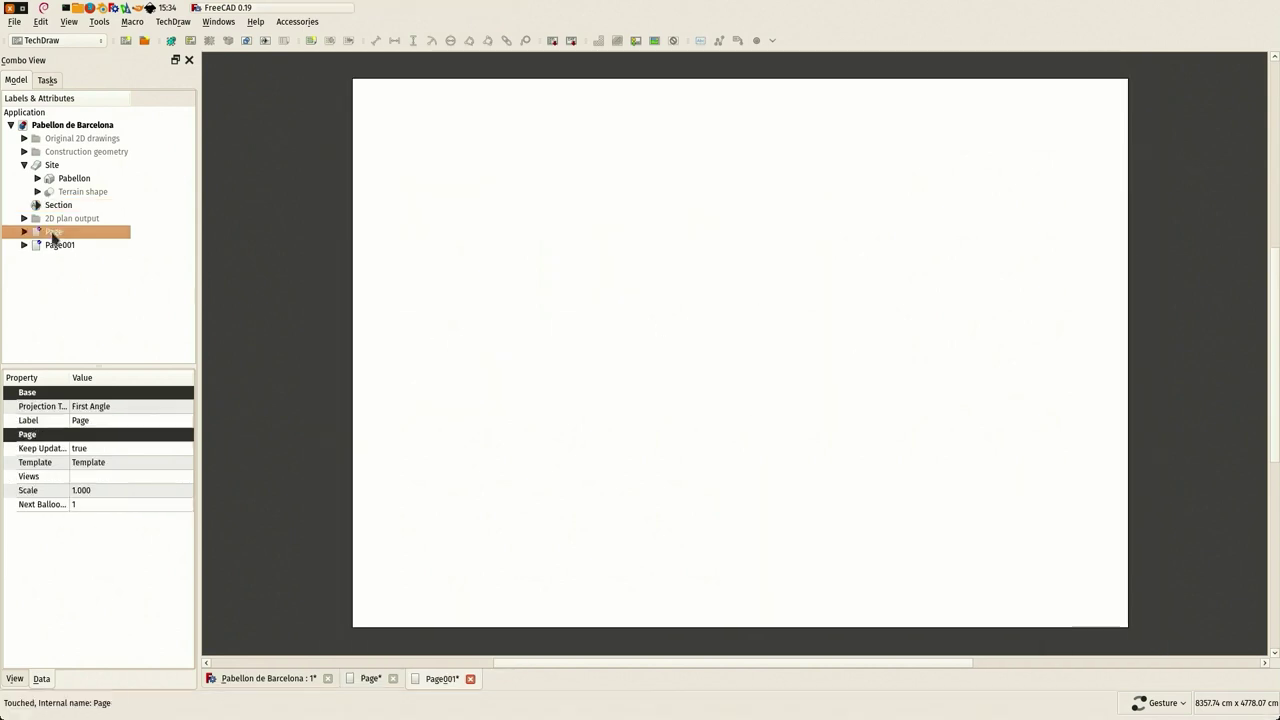
click(394, 679)
right_click(64, 236)
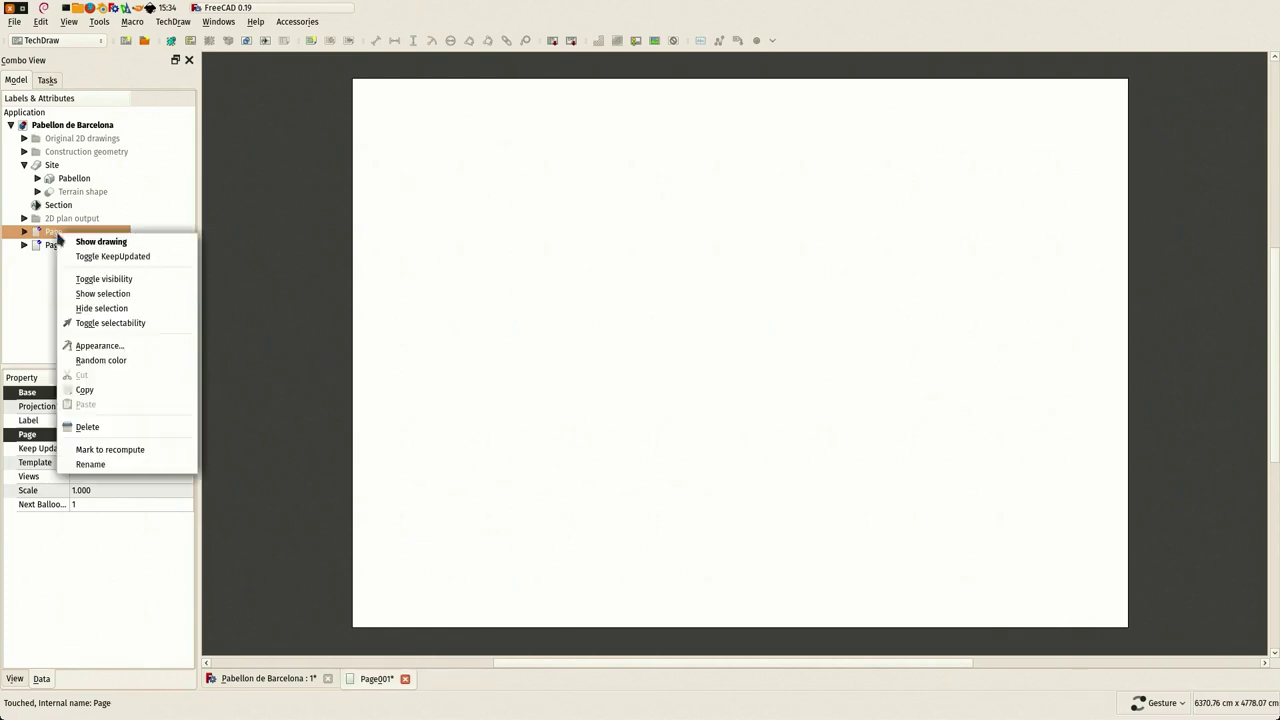
click(108, 426)
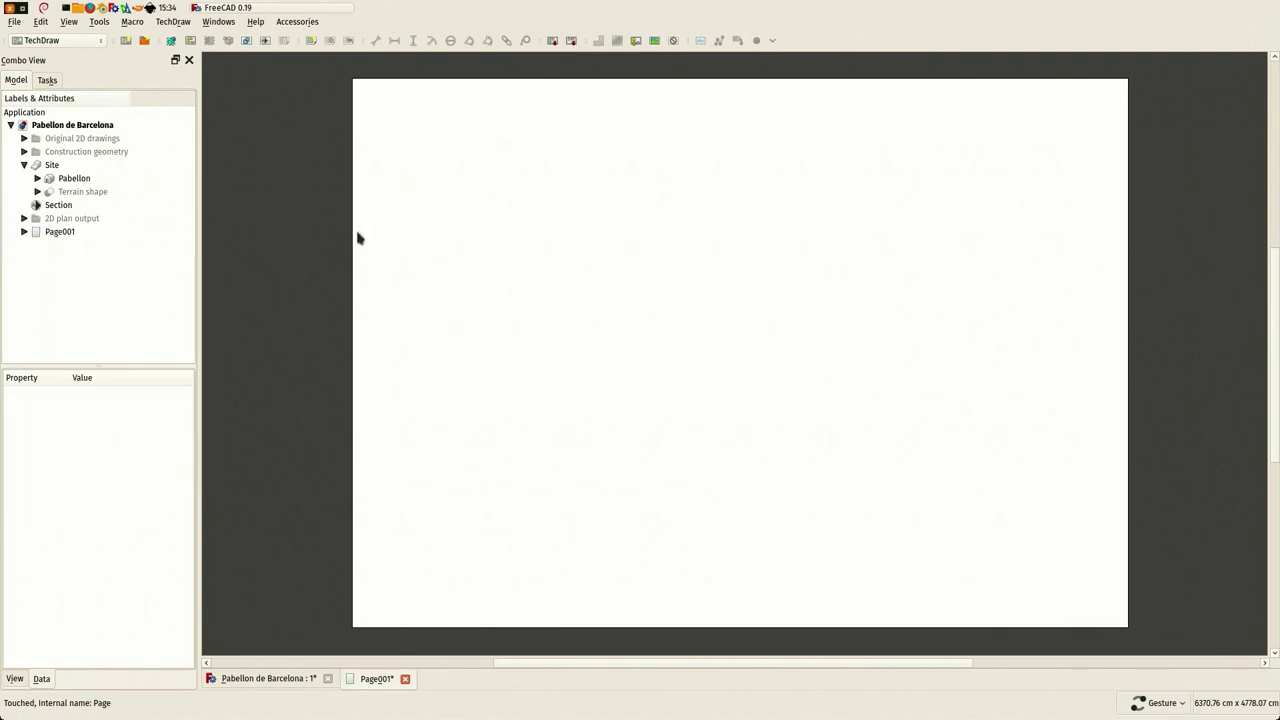
right_click(295, 270)
click(290, 278)
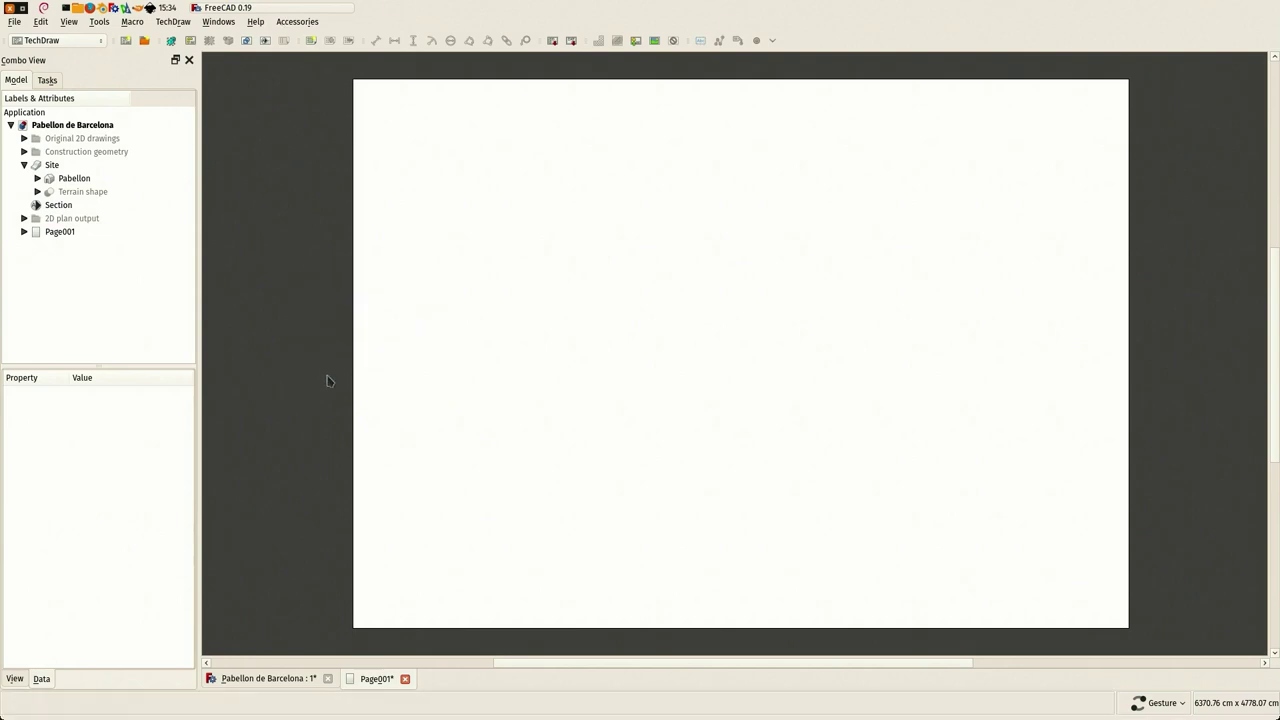
Step: Insert an ArchView of the Section plane onto Page001
click(58, 207)
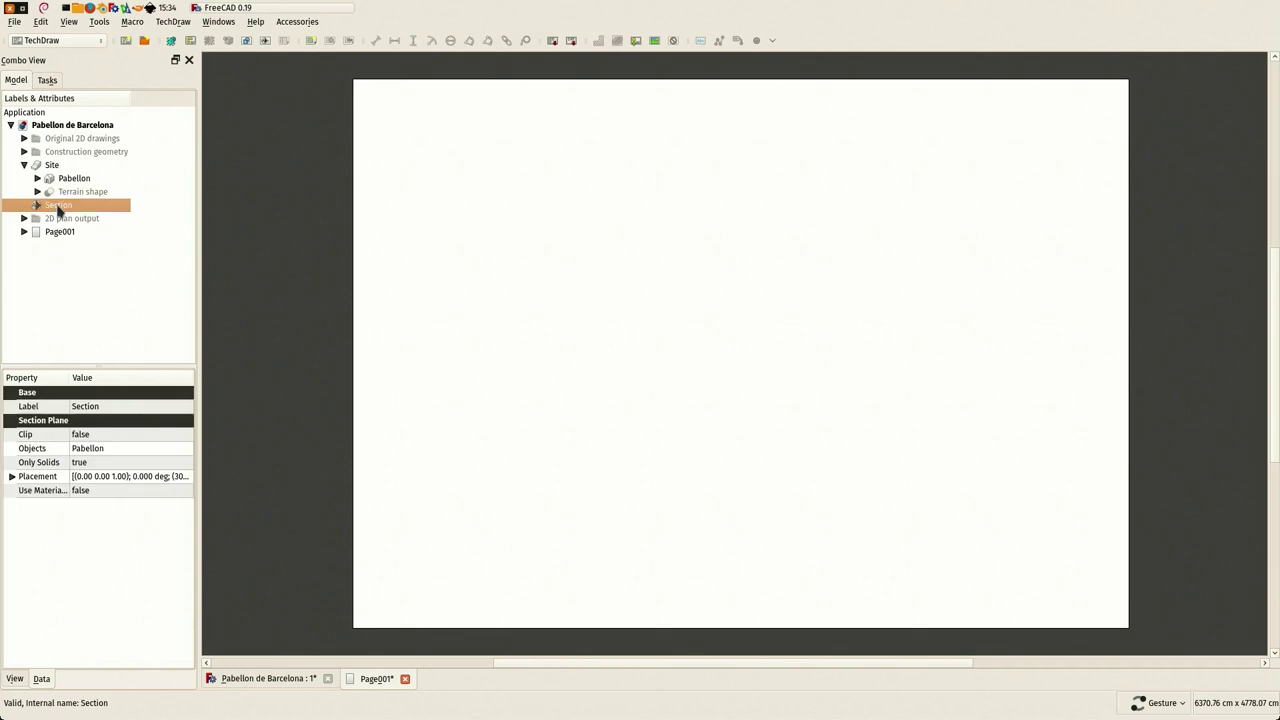
click(265, 42)
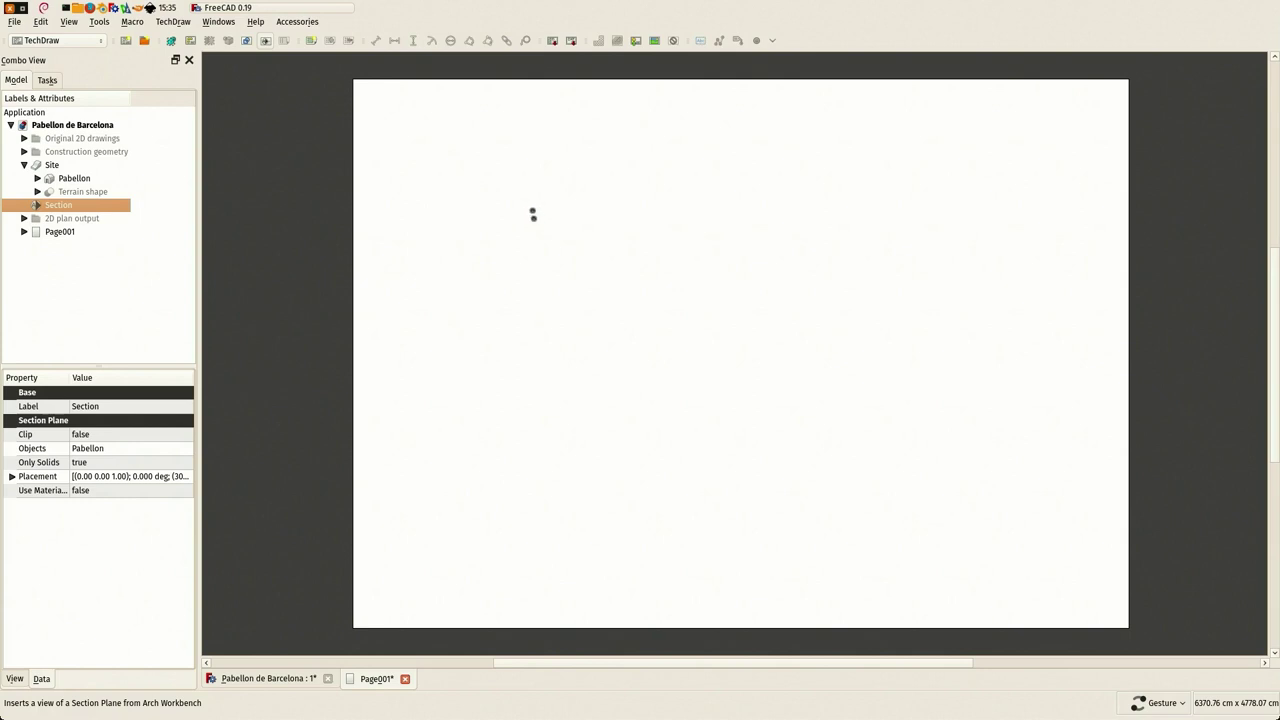
scroll(534, 221, down, 6)
scroll(730, 385, up, 4)
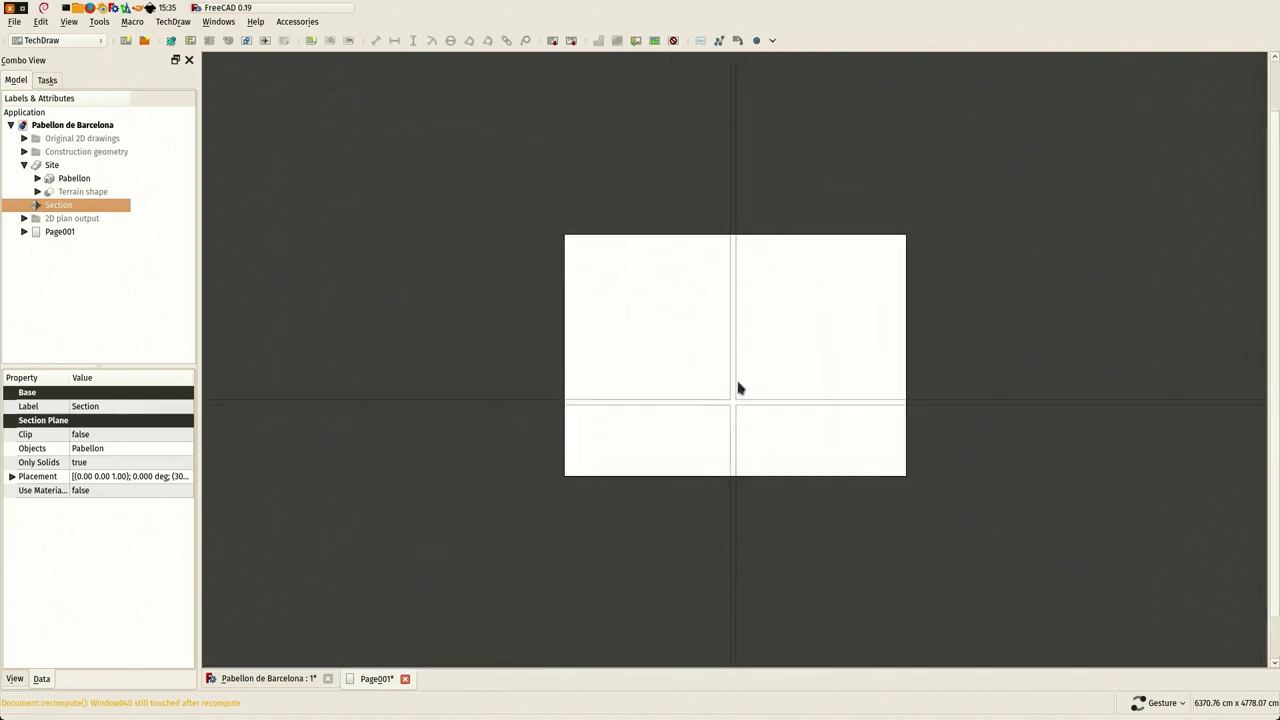
Step: Set the ArchView's Scale property to 0.01
click(25, 232)
click(65, 258)
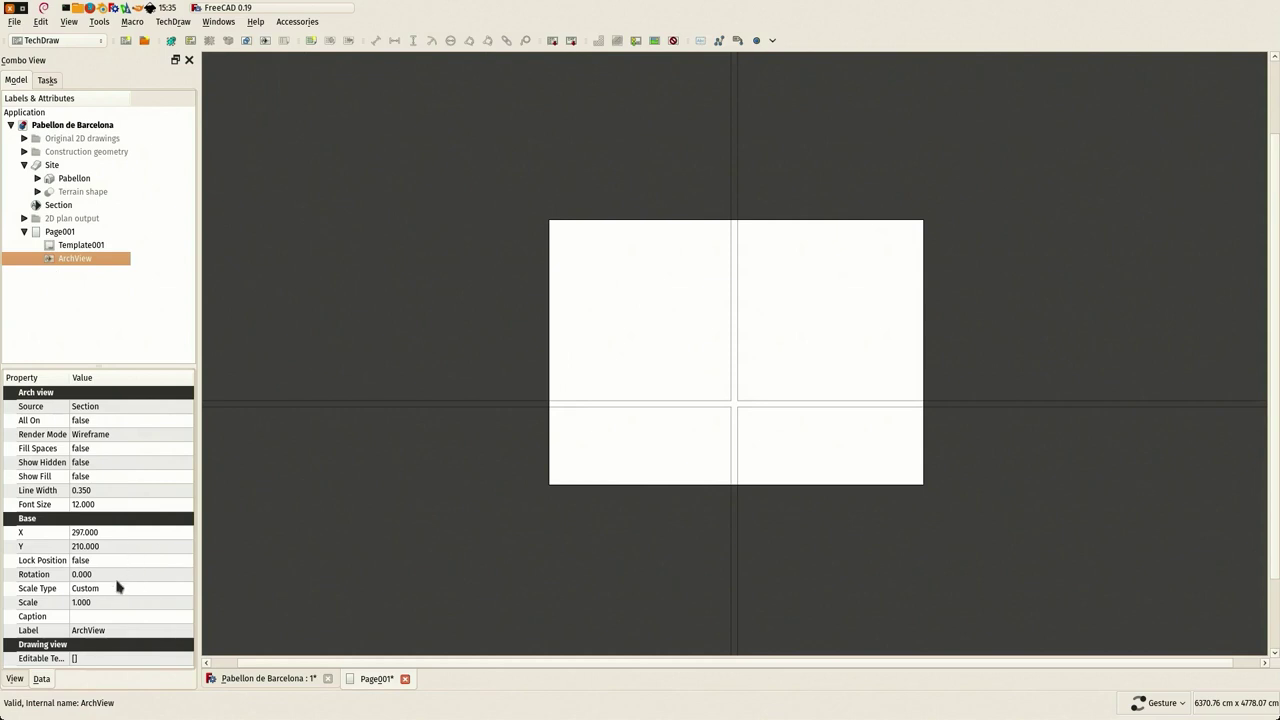
click(118, 603)
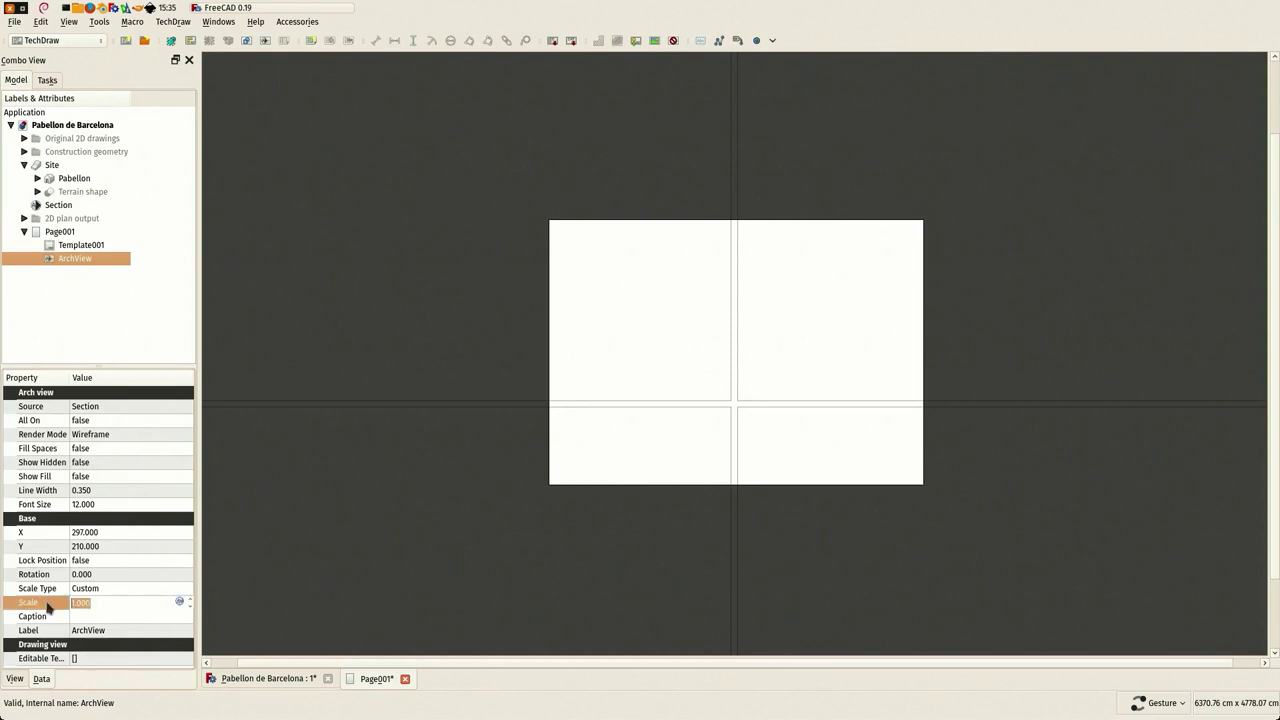
text(0.01)
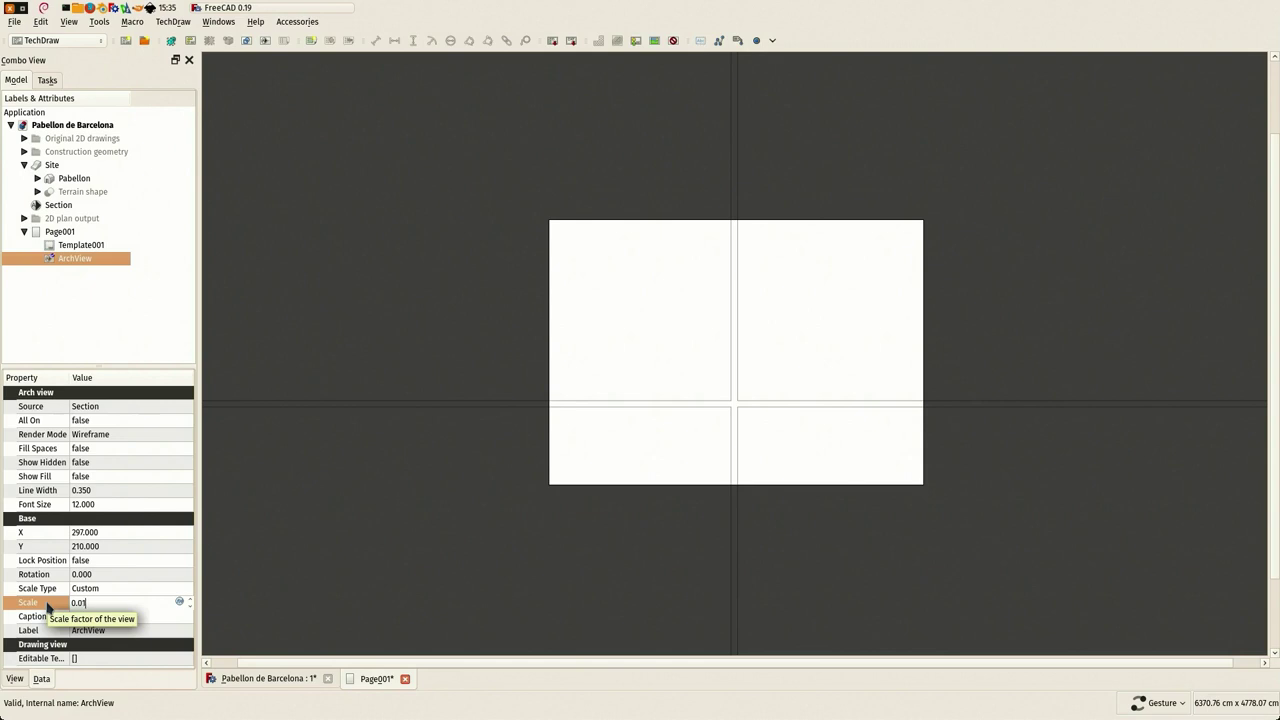
key(Return)
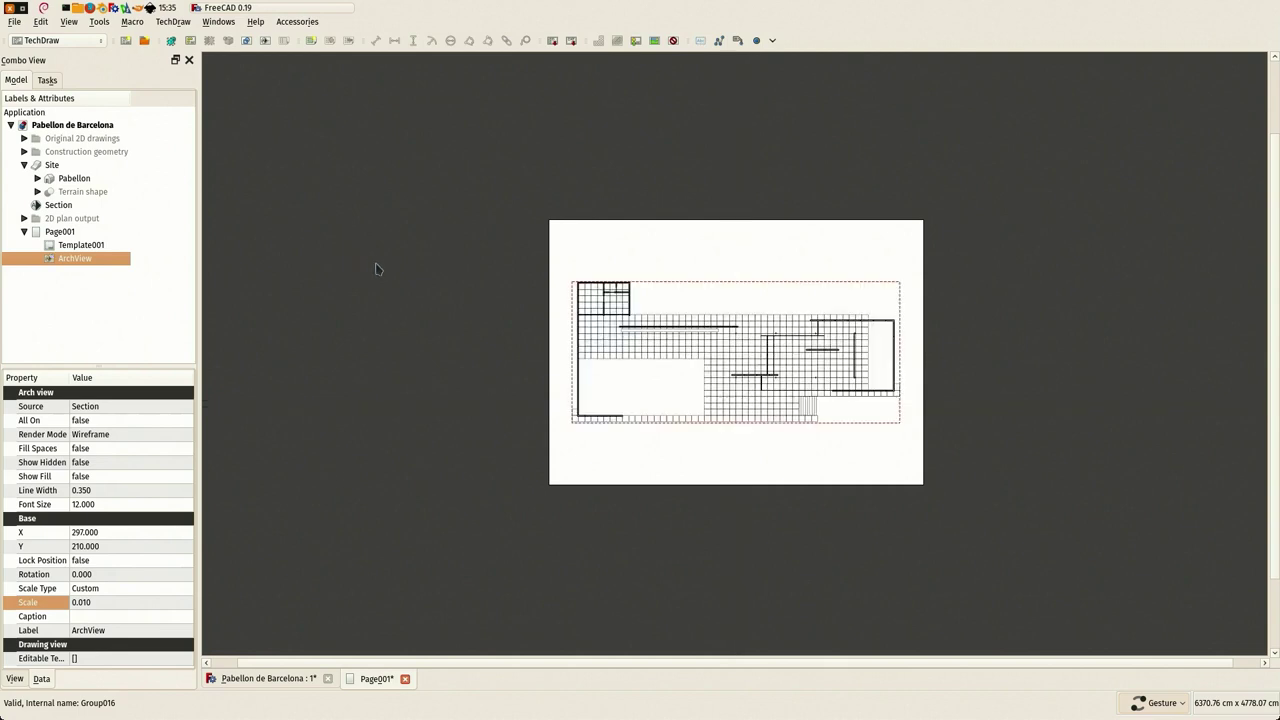
Step: Shift the plan view on Page001 to X 290.26, Y 218.579 and deselect it
scroll(589, 334, up, 5)
scroll(660, 360, up, 3)
scroll(651, 358, down, 6)
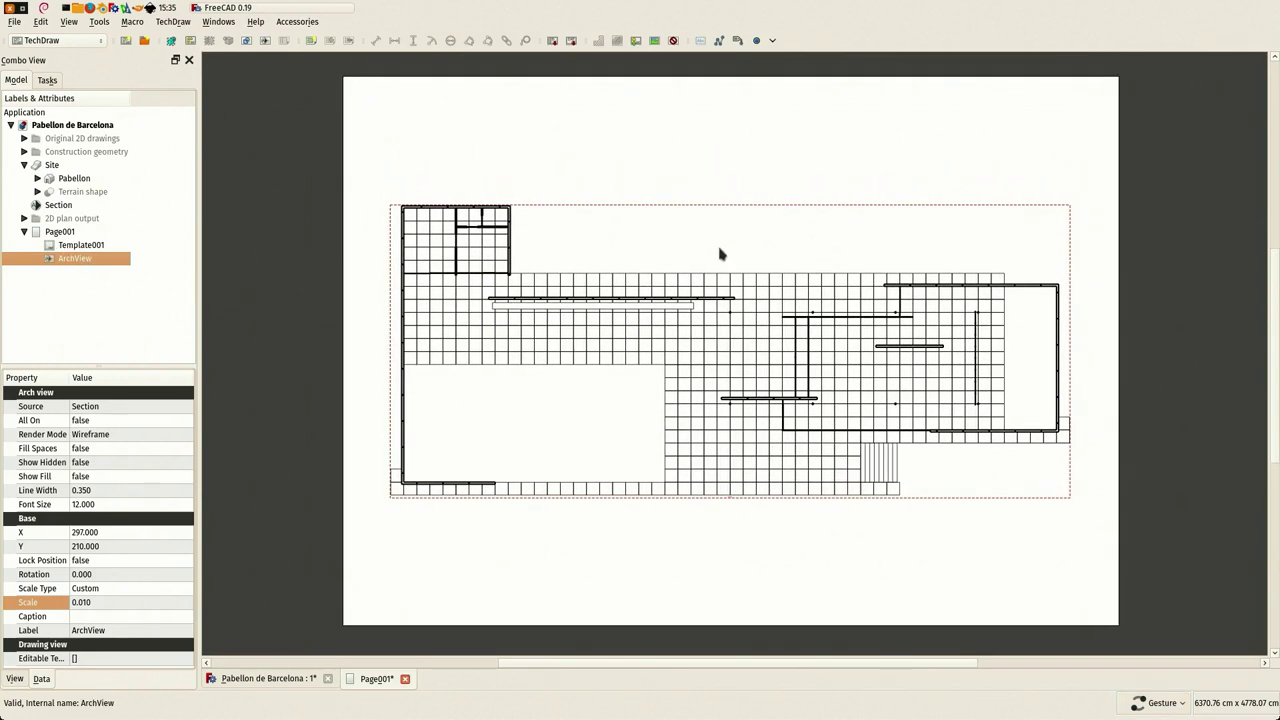
scroll(868, 360, up, 5)
scroll(868, 360, down, 5)
scroll(766, 337, up, 1)
scroll(760, 329, down, 1)
right_click(784, 272)
click(720, 186)
scroll(313, 203, down, 1)
scroll(319, 279, right, 1)
scroll(300, 282, down, 1)
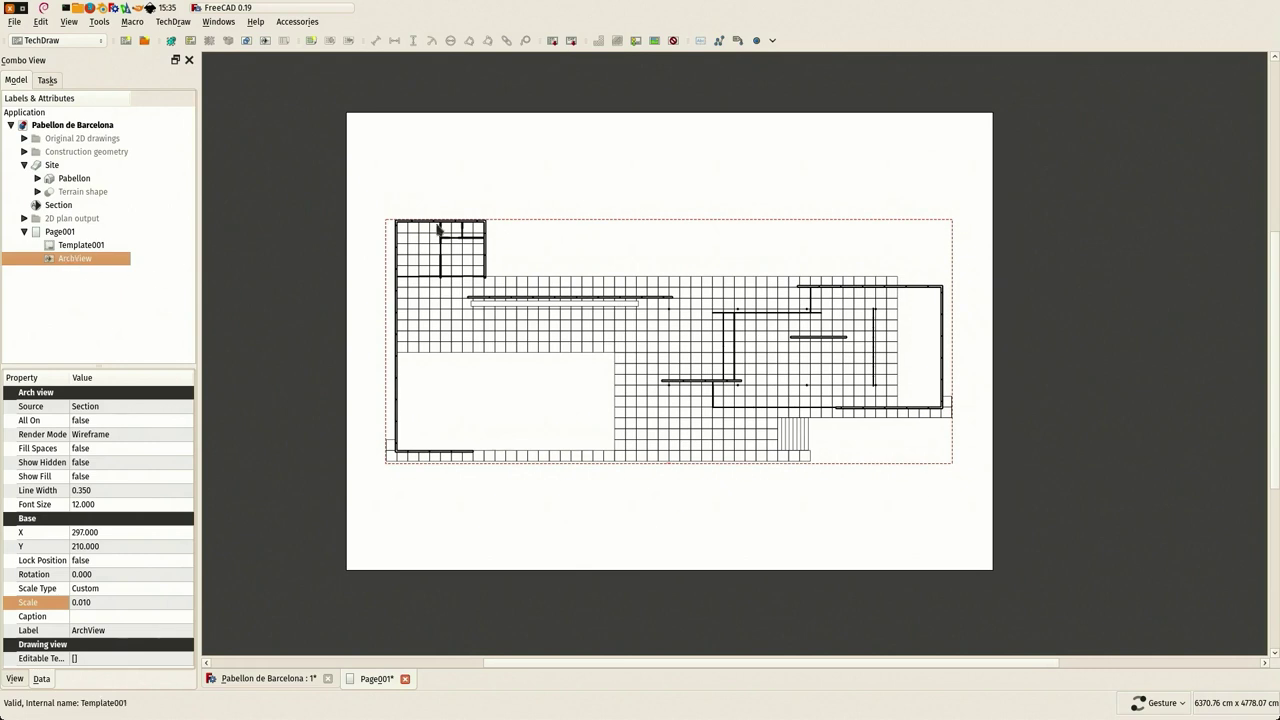
drag(656, 182, 624, 206)
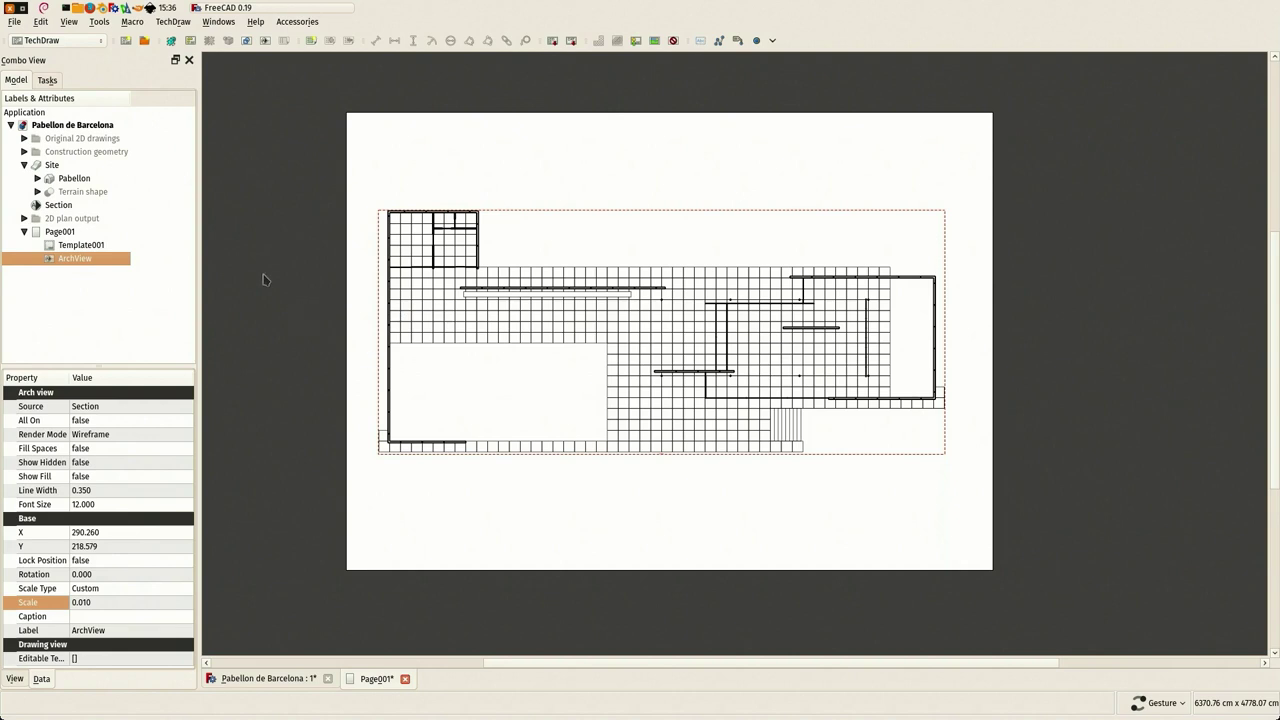
click(275, 352)
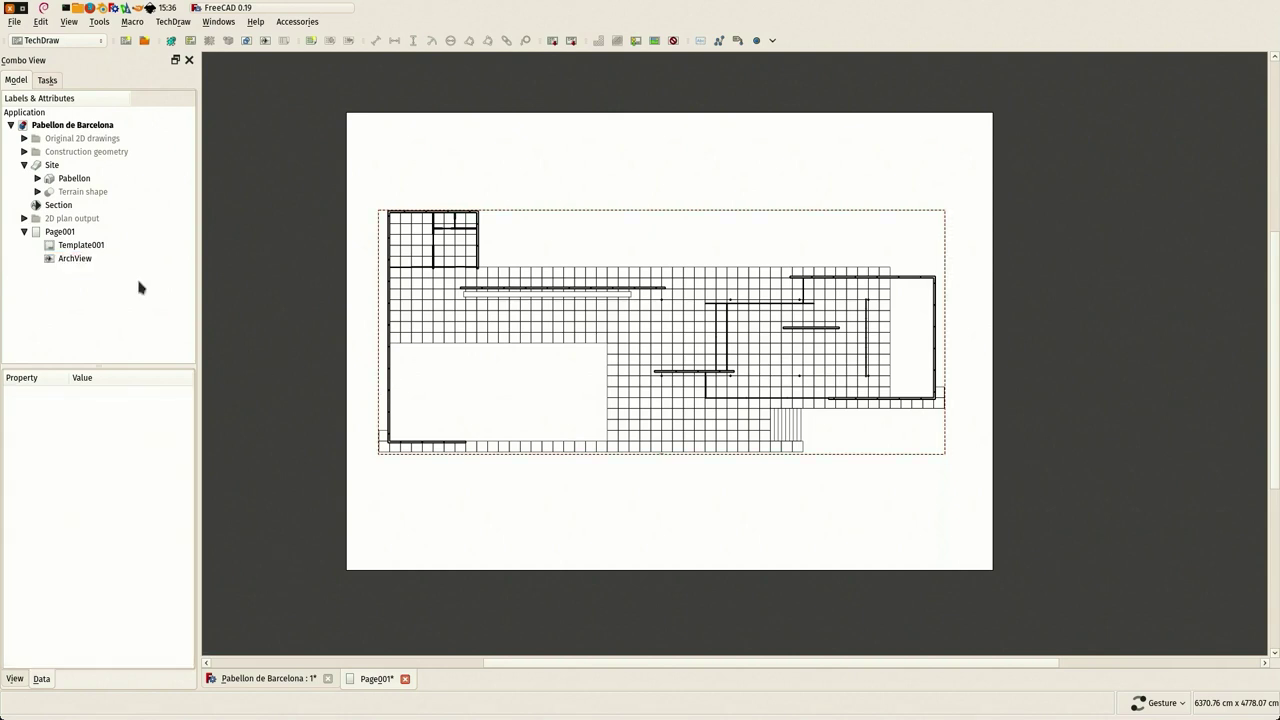
Step: Show the 3D model in top view, hide the Section plane, and switch to BIM
click(272, 679)
drag(571, 437, 553, 414)
key(2)
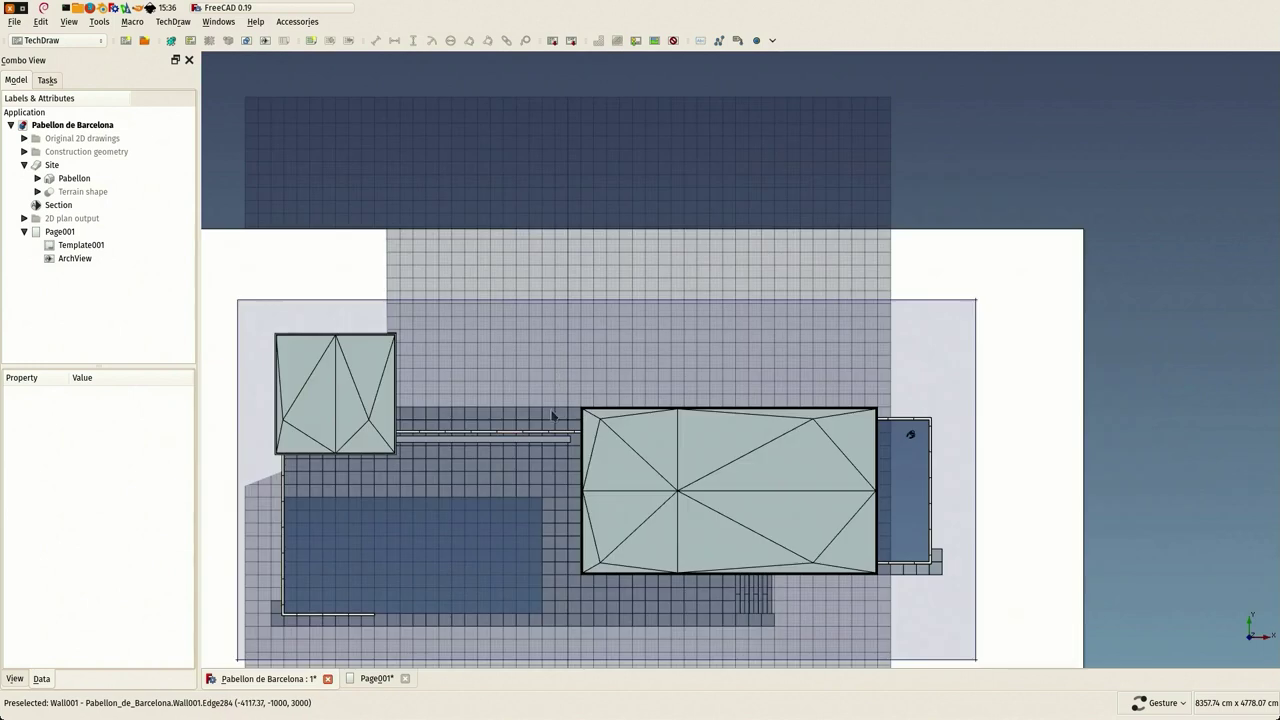
click(931, 305)
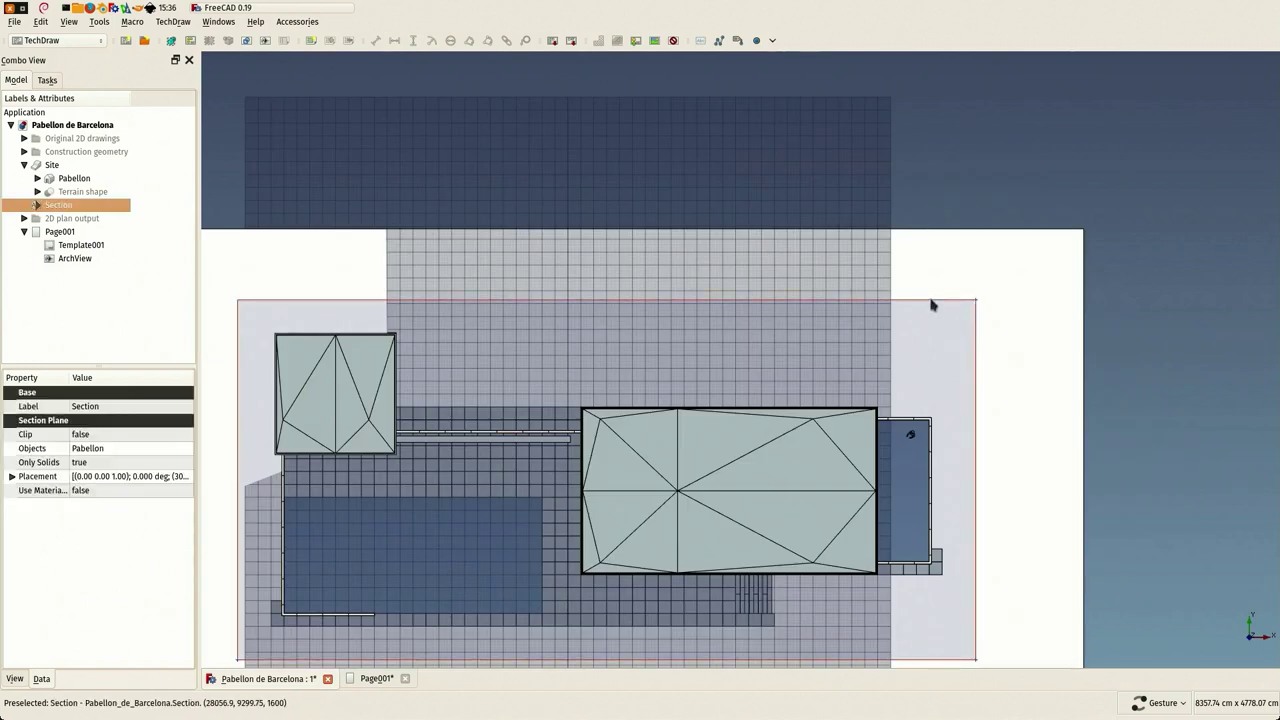
right_click(62, 210)
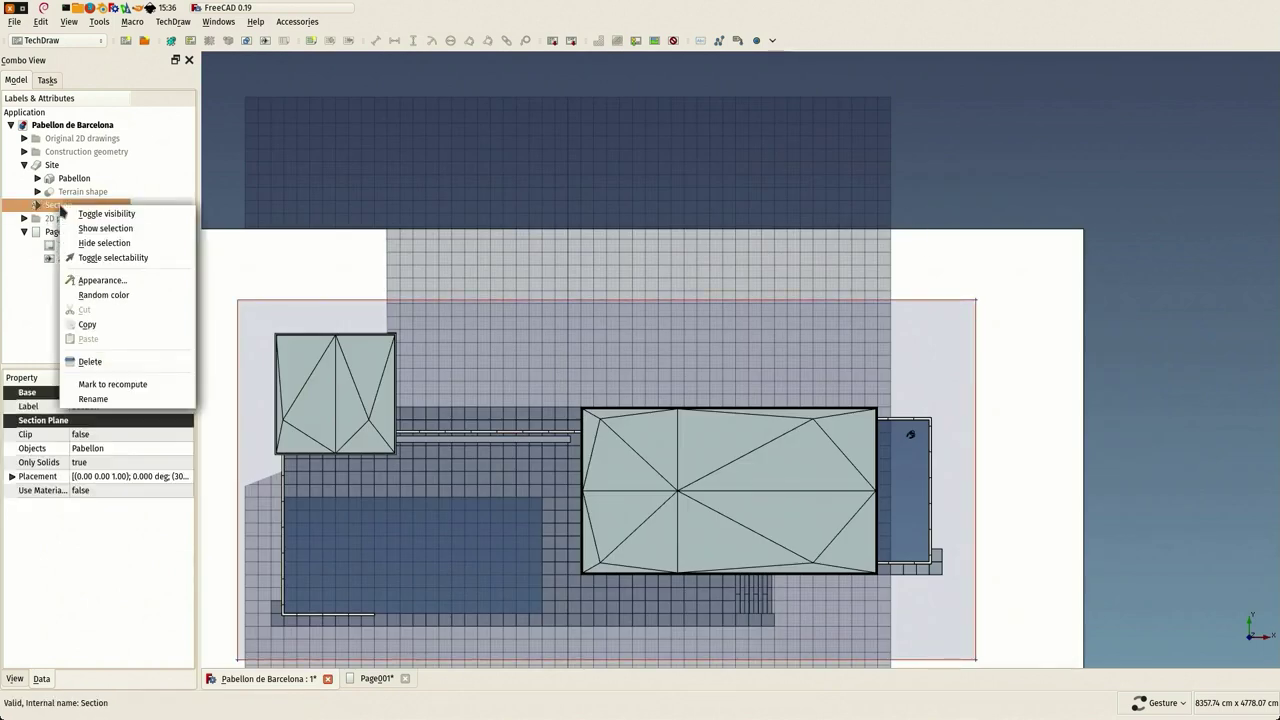
click(90, 243)
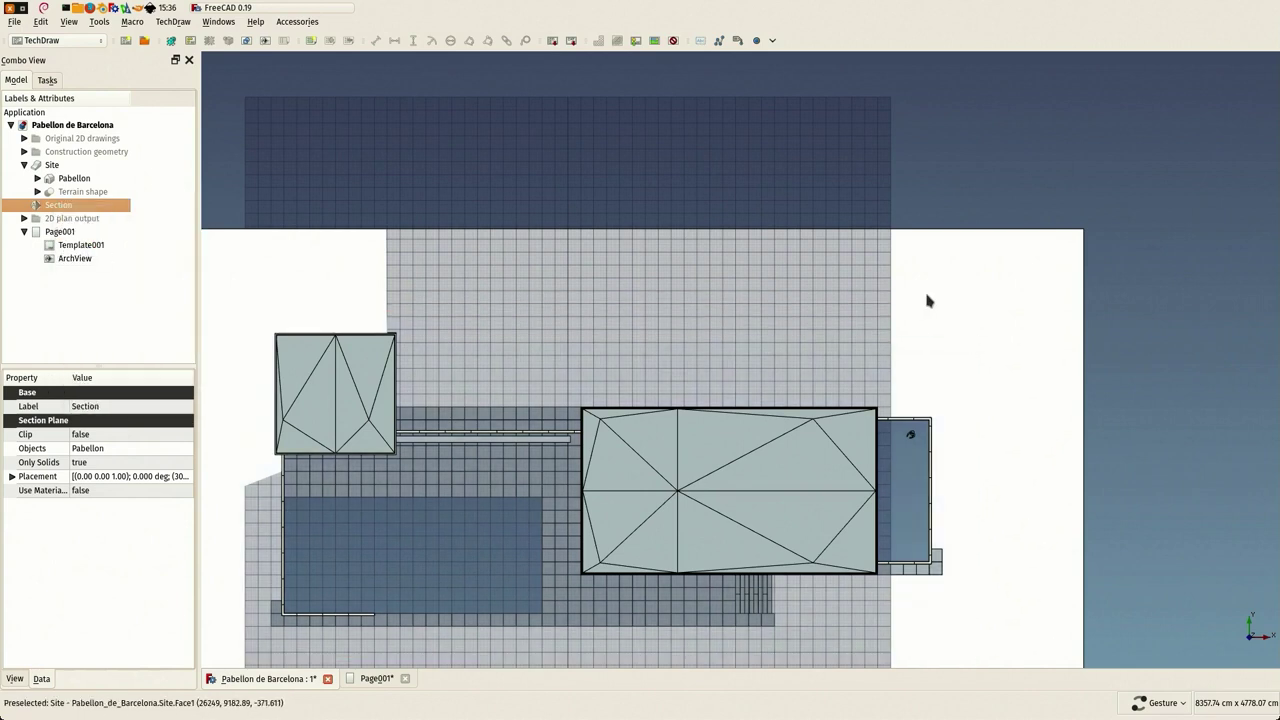
right_drag(563, 445, 685, 328)
scroll(486, 457, up, 8)
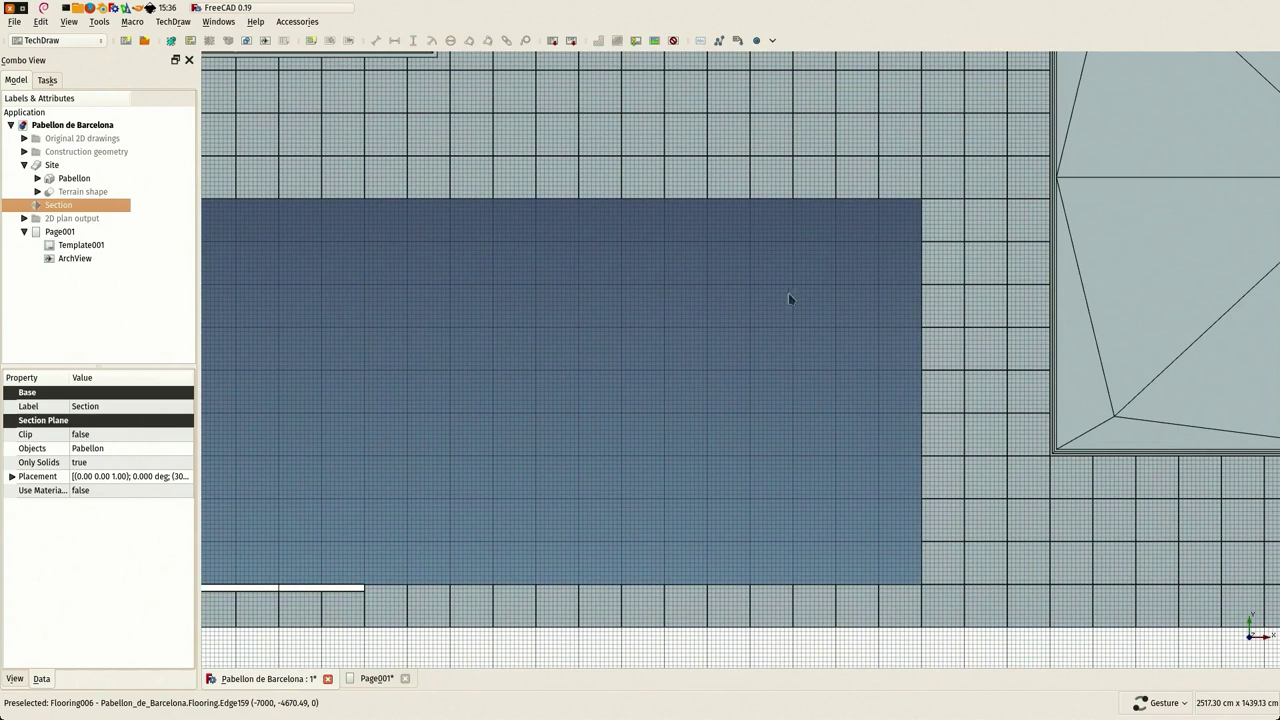
click(59, 42)
click(52, 19)
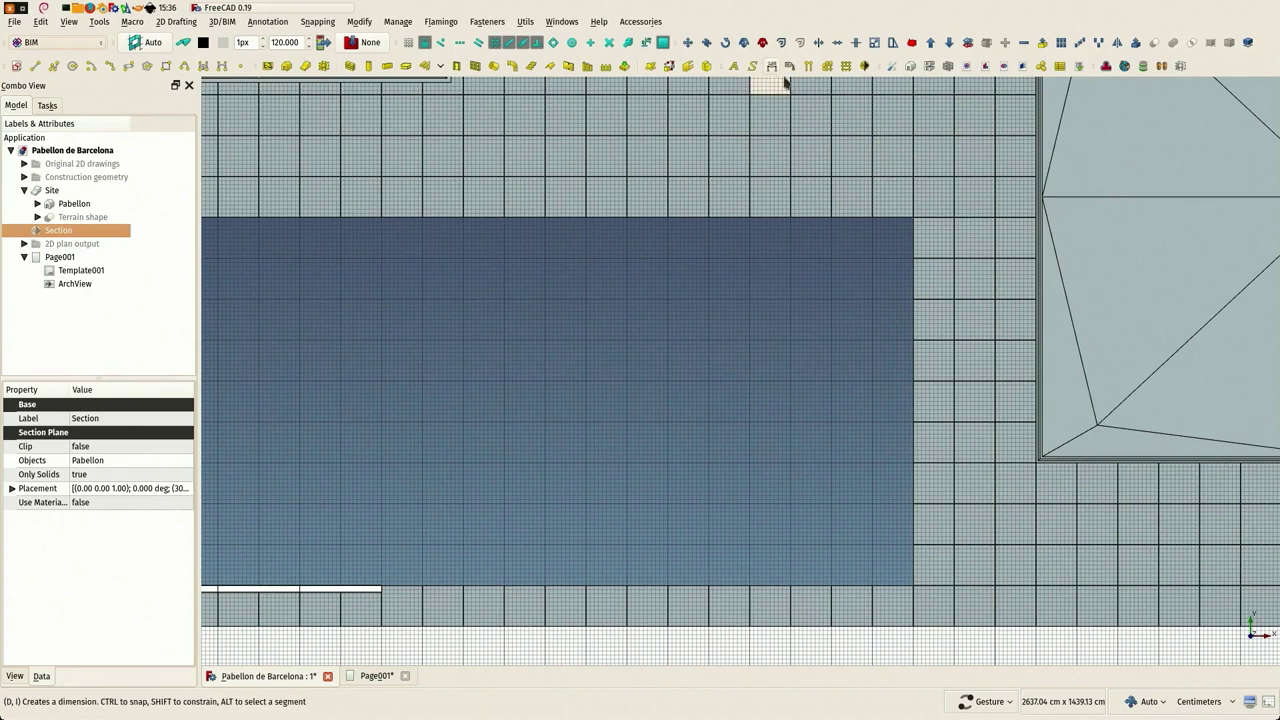
Step: Dimension the pool's 900 cm side
key(d)
key(i)
scroll(909, 220, up, 2)
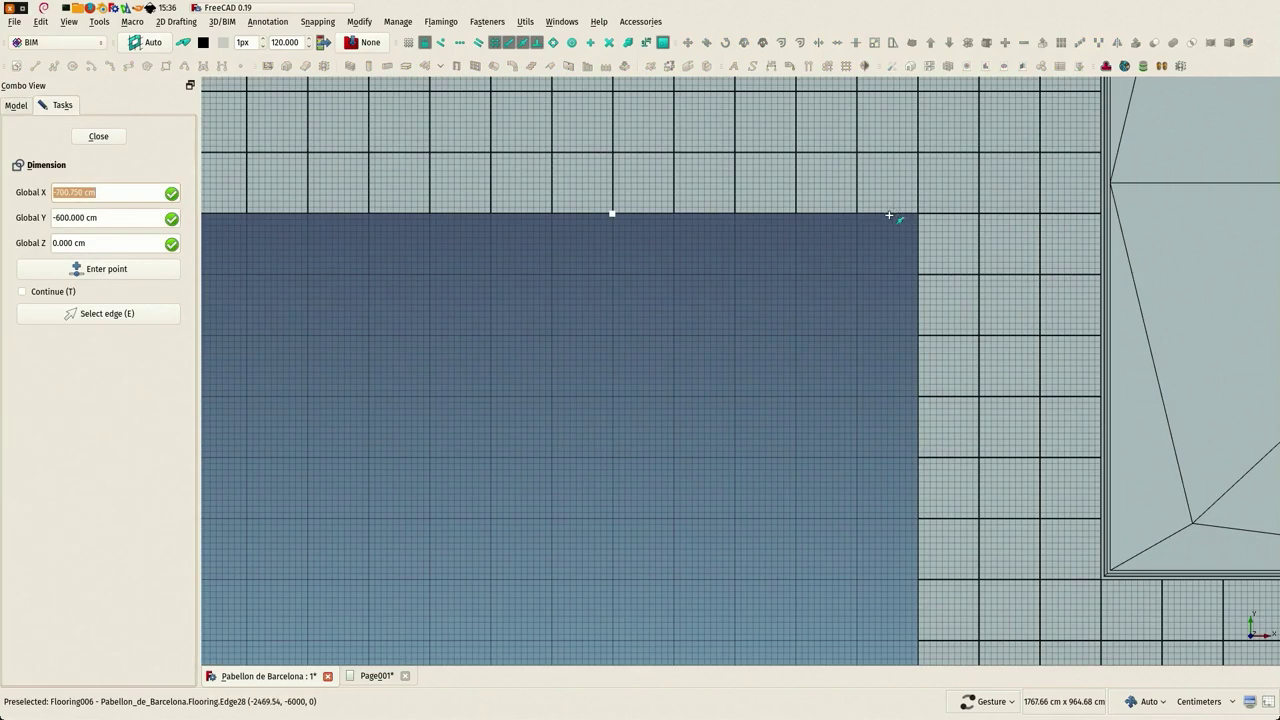
click(889, 212)
scroll(630, 300, down, 1)
scroll(631, 297, down, 2)
click(609, 506)
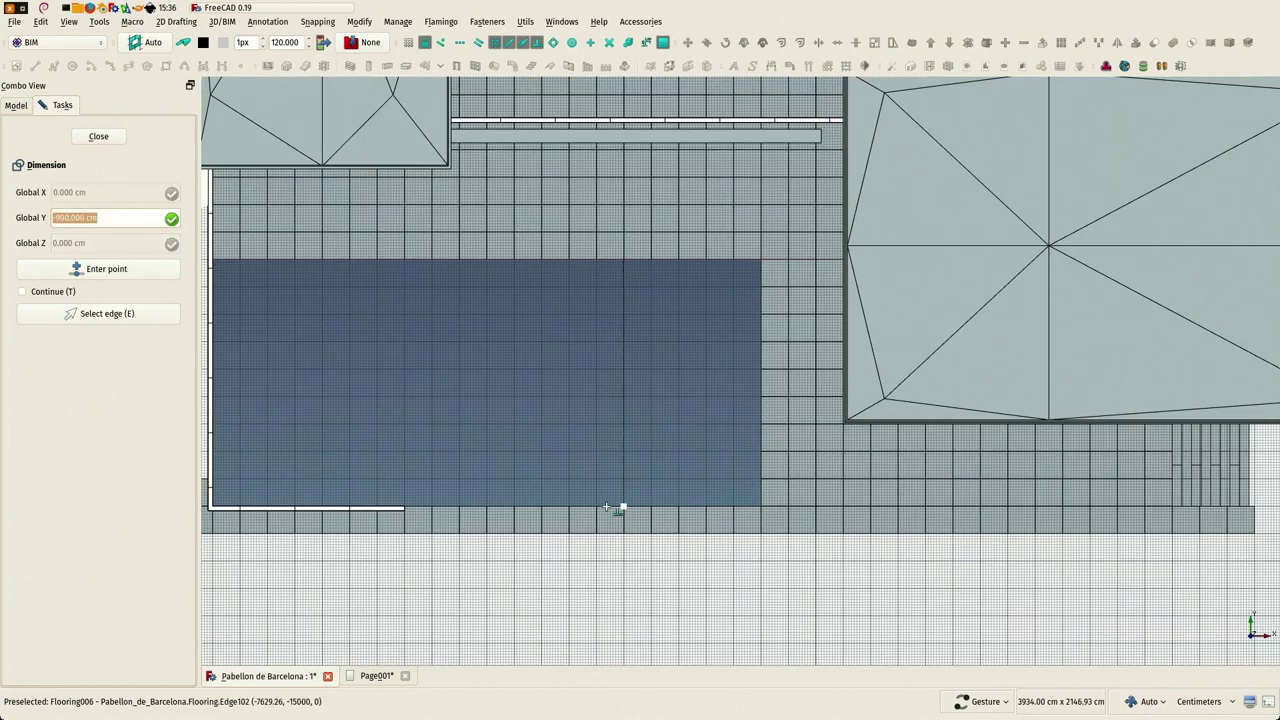
click(719, 384)
scroll(720, 400, up, 4)
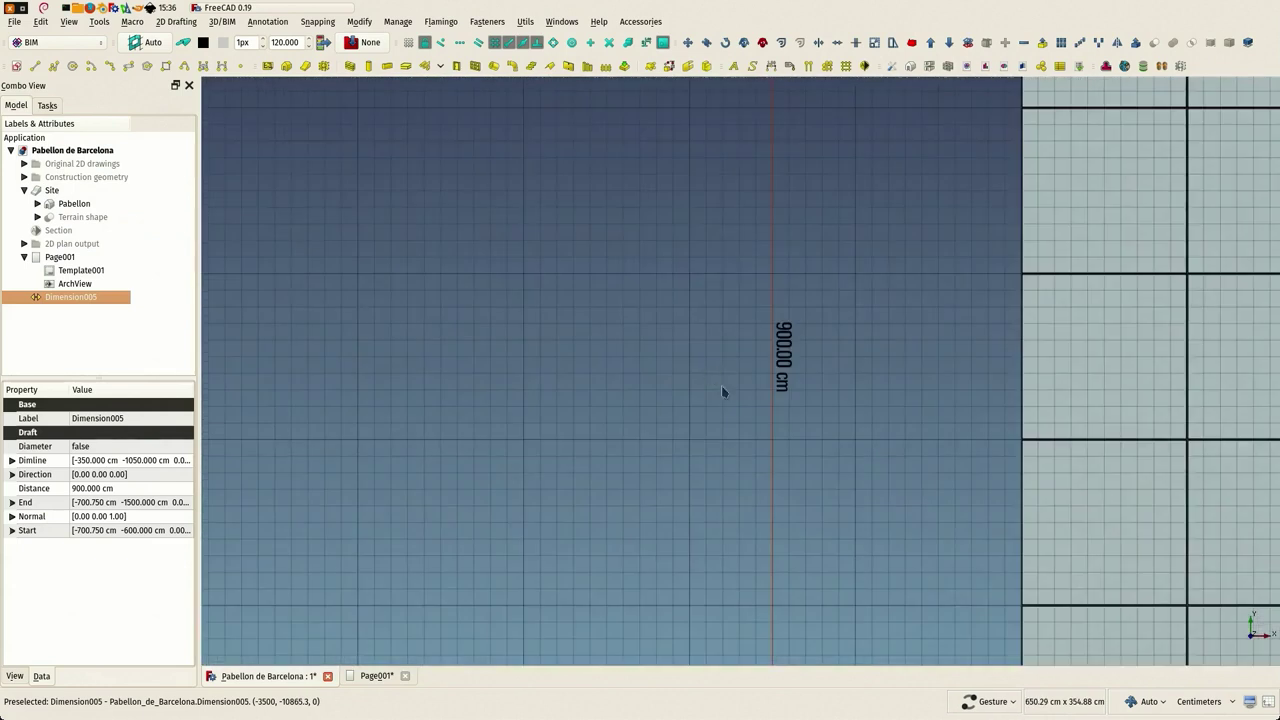
scroll(711, 370, down, 2)
scroll(600, 372, down, 3)
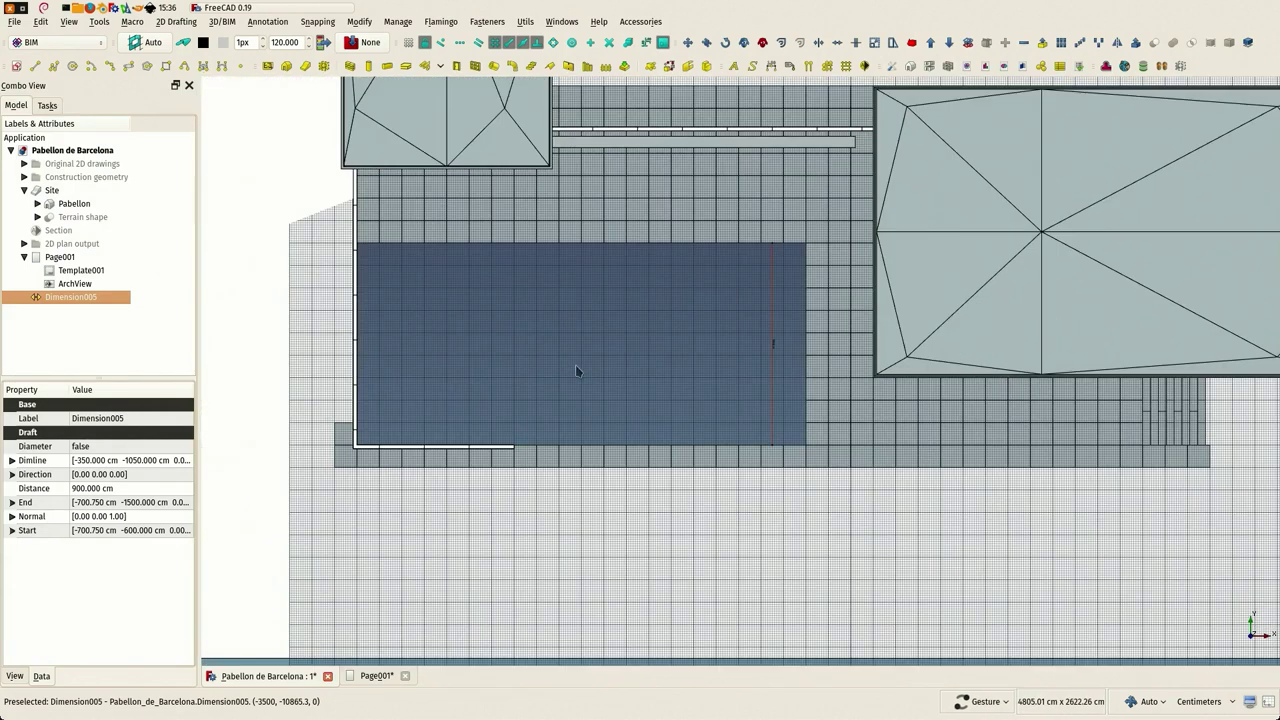
click(405, 401)
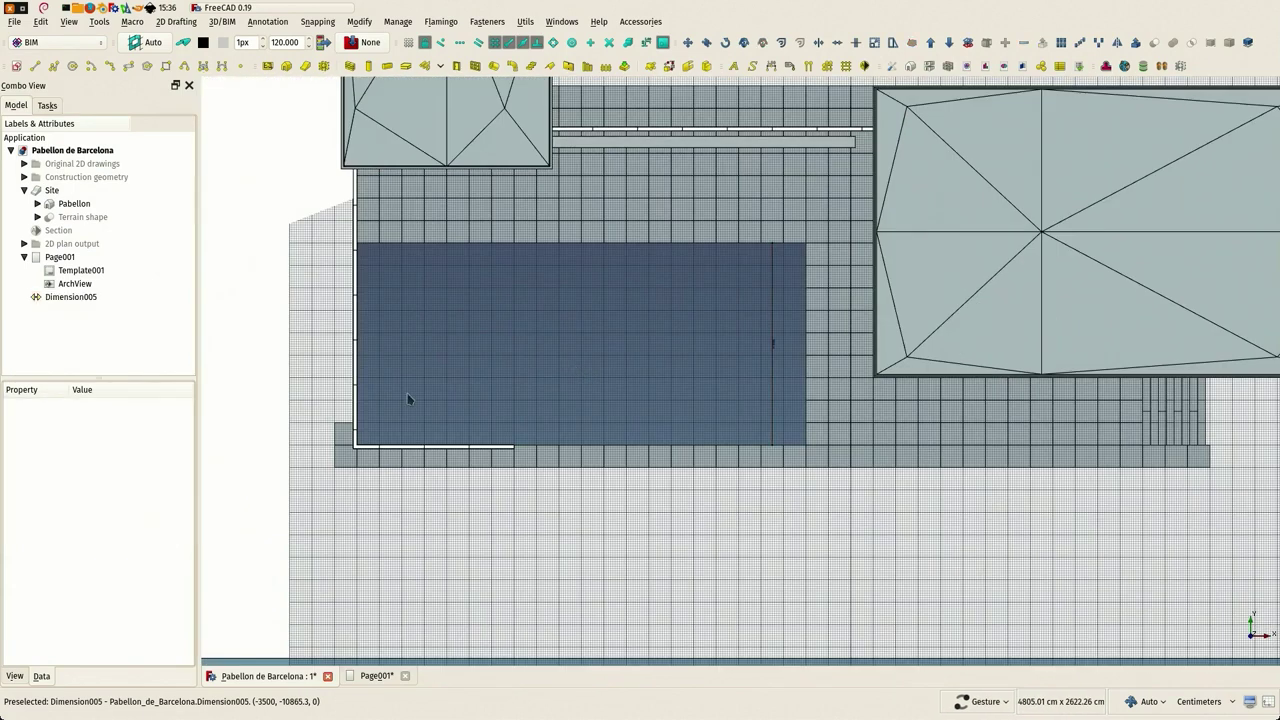
Step: Dimension the 2000 cm length from the wall corner to the pool's far edge
key(d)
key(i)
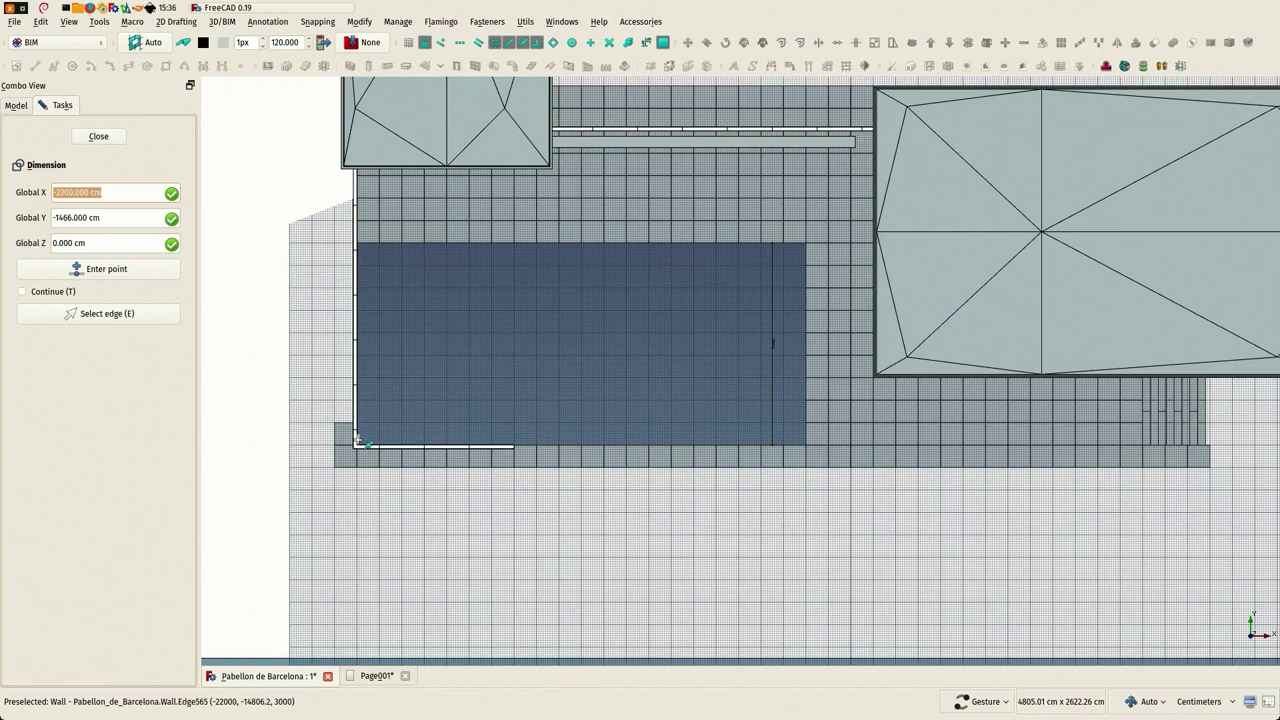
click(360, 441)
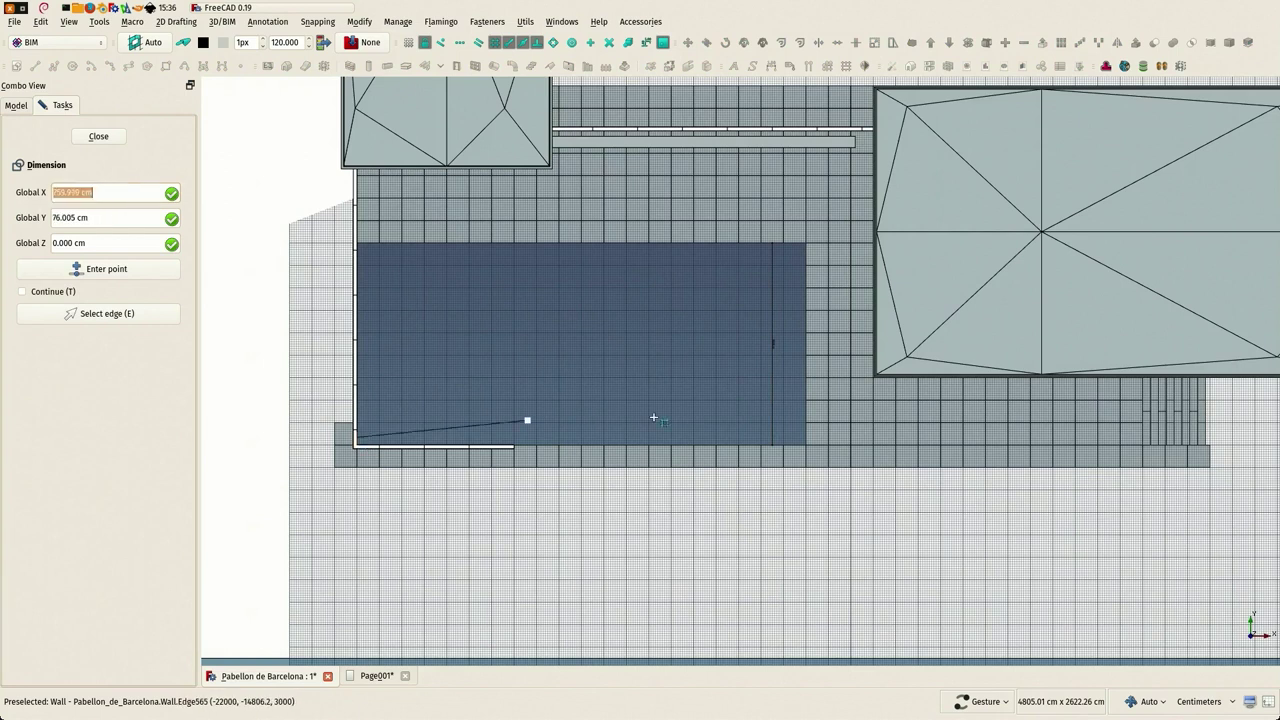
click(806, 437)
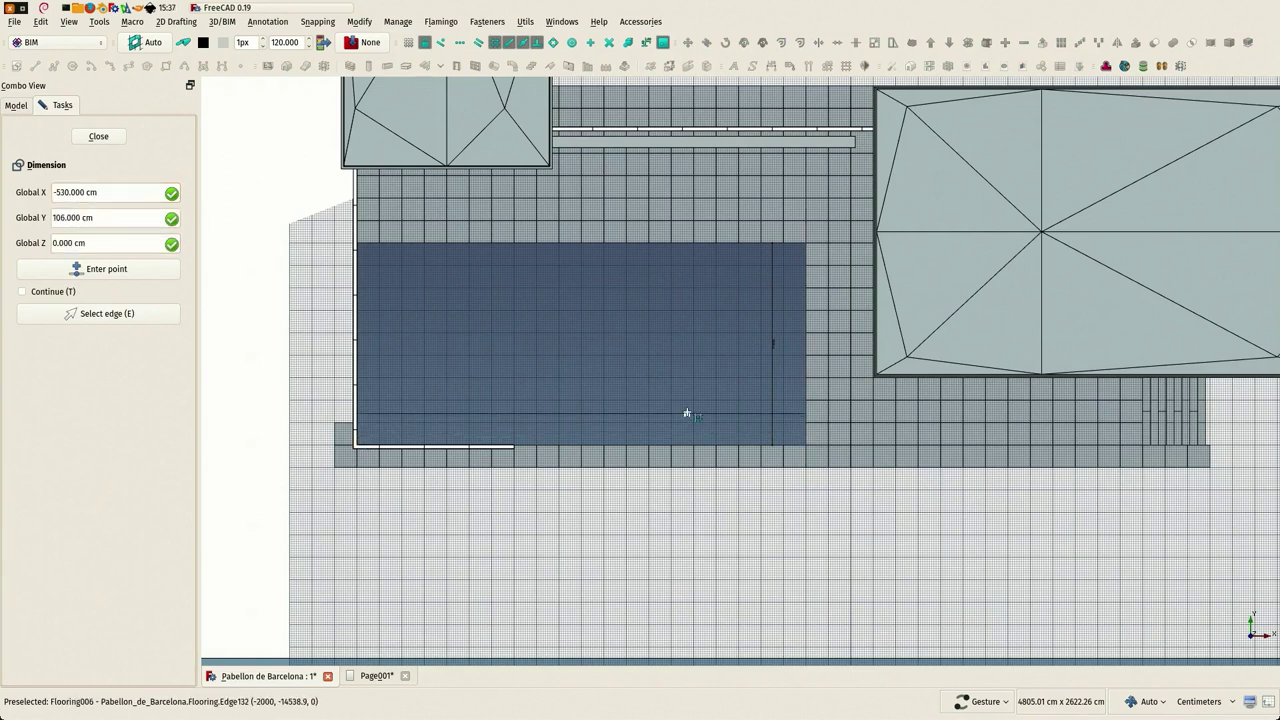
click(686, 414)
scroll(573, 404, up, 5)
scroll(575, 380, down, 5)
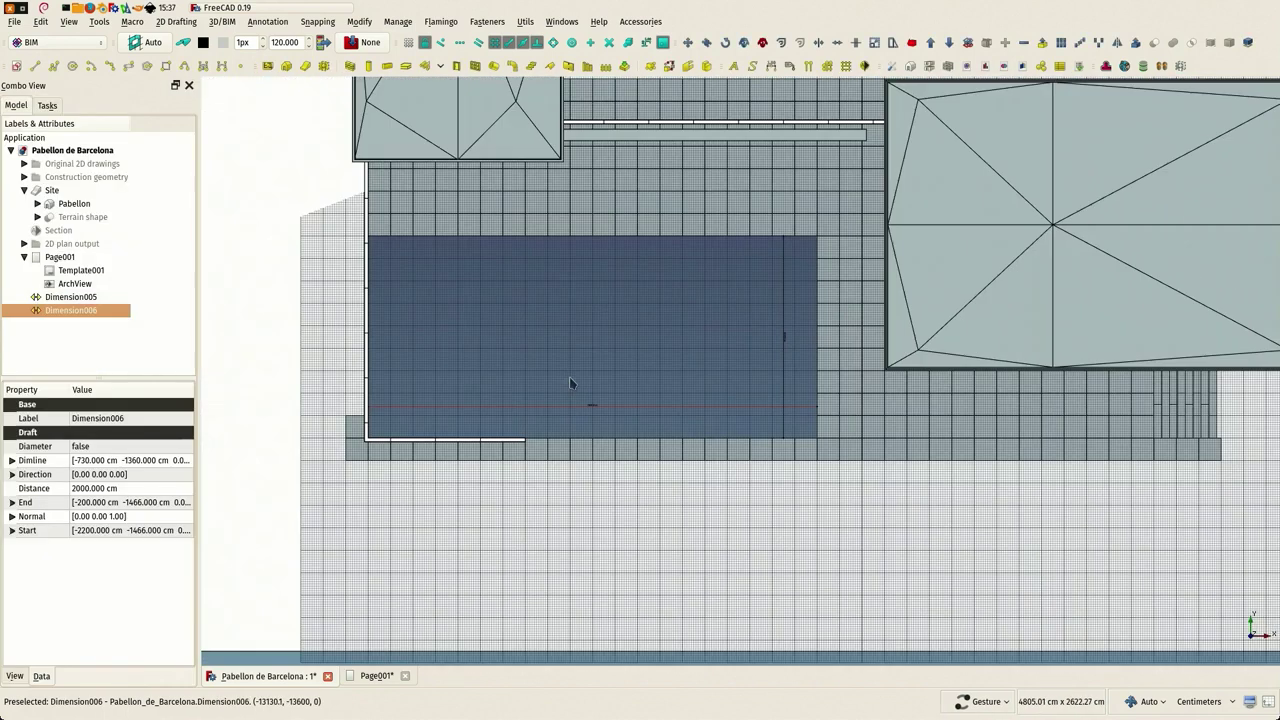
click(587, 323)
scroll(580, 324, up, 3)
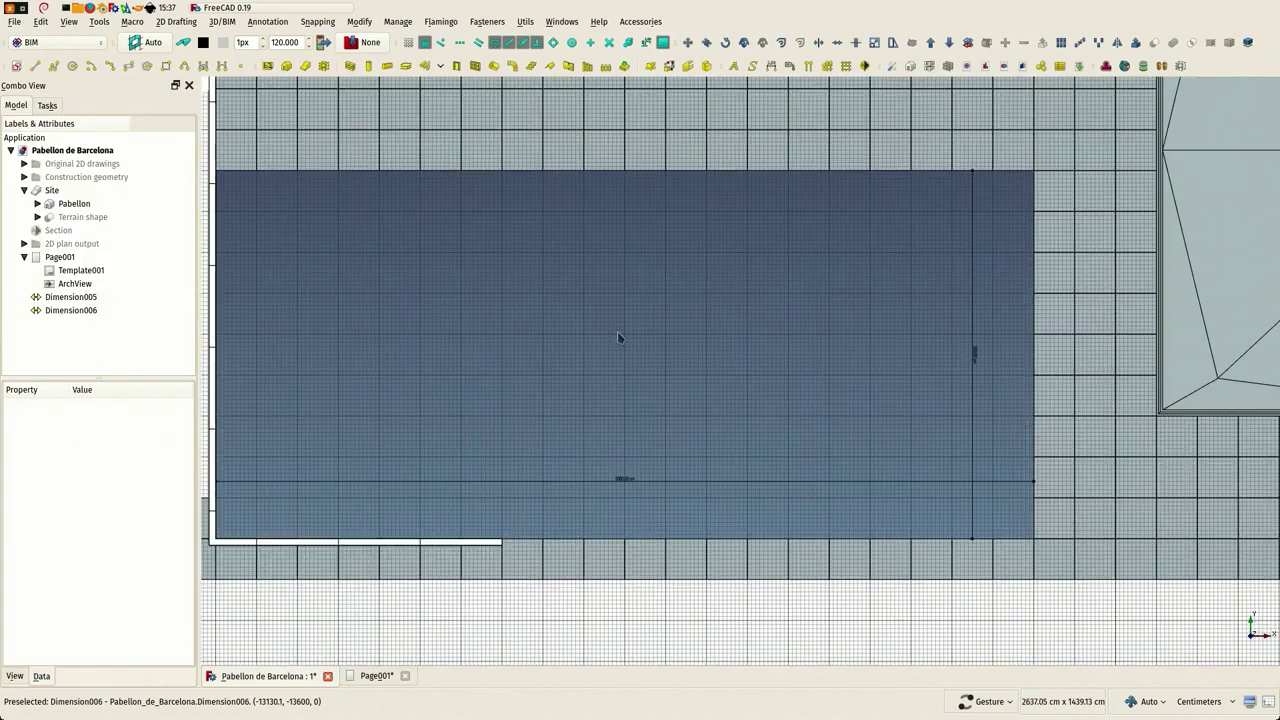
Step: Place a 'SWIMMING POOL' text label inside the pool, then select it with both dimensions
click(734, 66)
click(551, 345)
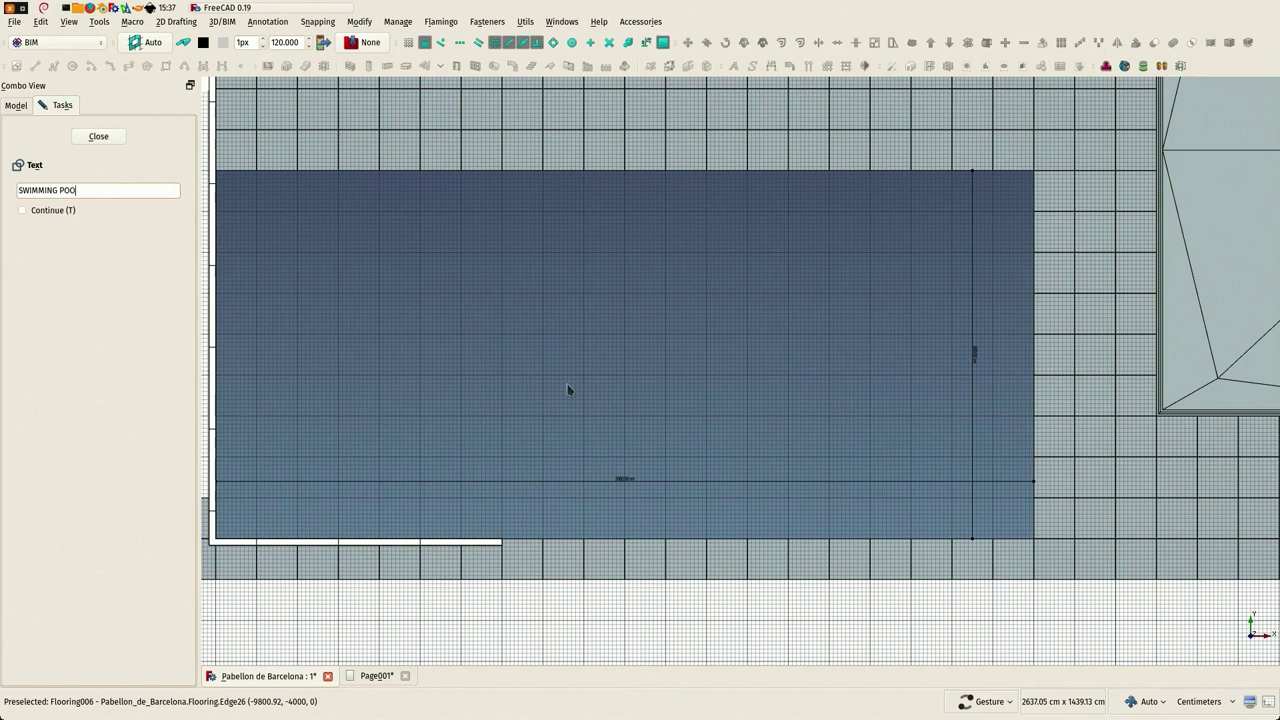
key(Return)
key(Return)
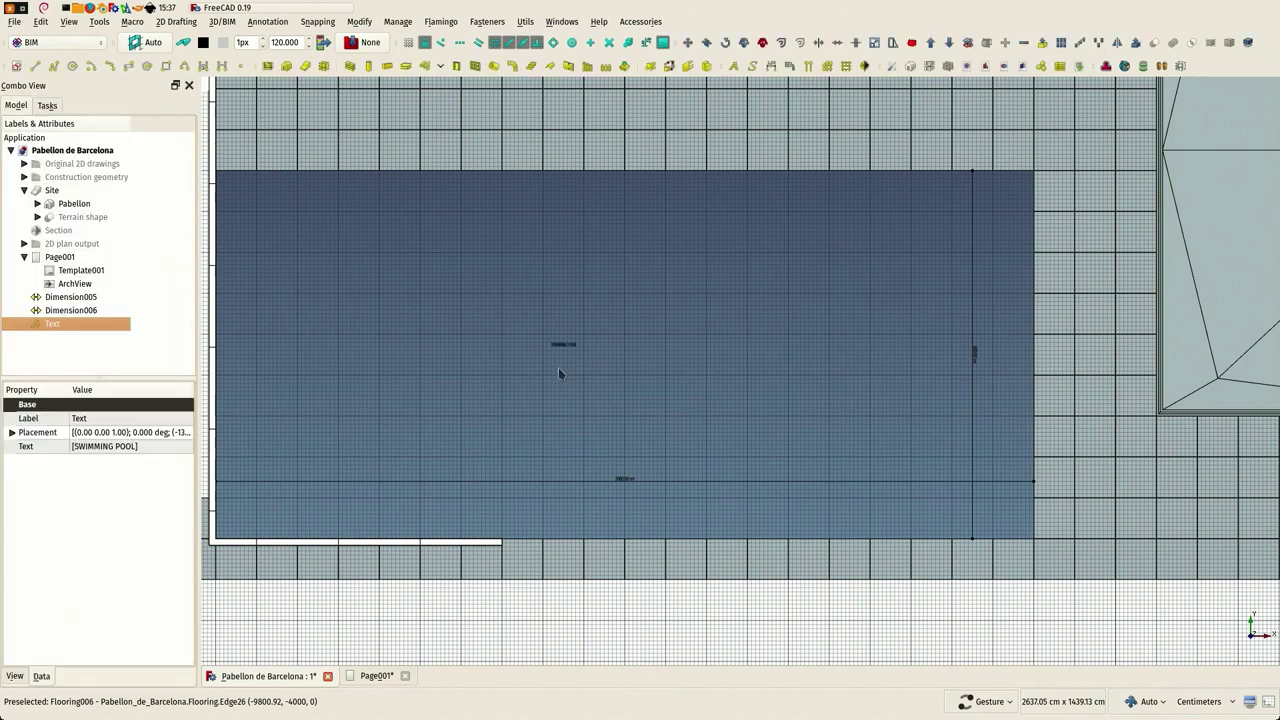
scroll(505, 359, up, 5)
scroll(505, 359, down, 5)
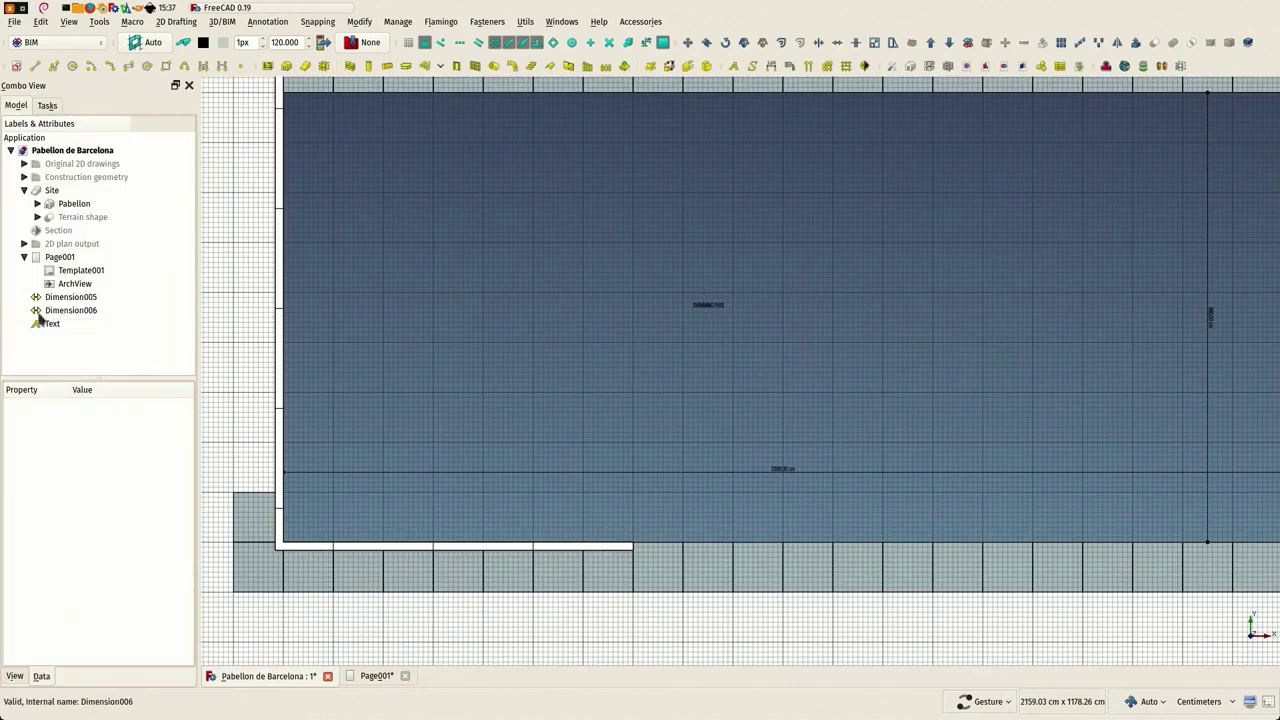
mouse_move(61, 302)
mouse_down()
mouse_move(47, 327)
mouse_move(63, 312)
mouse_up()
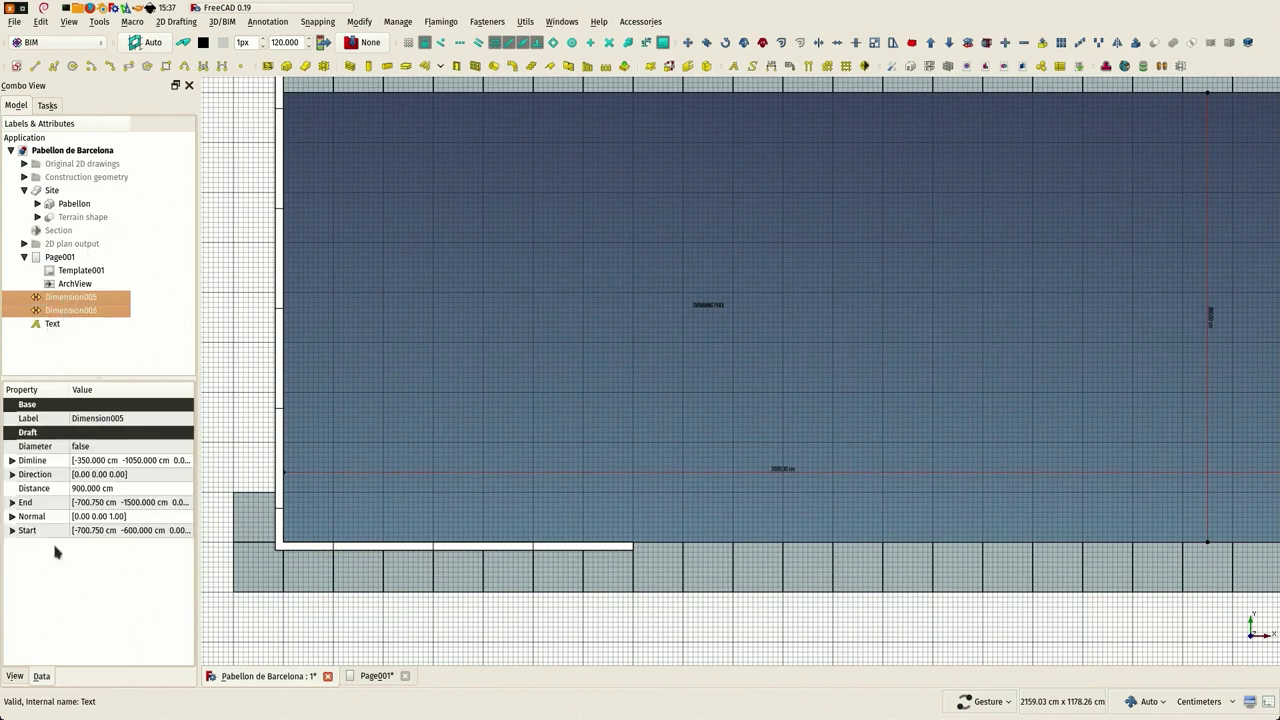
Step: Set the selected dimensions' font size to 17 cm
click(15, 679)
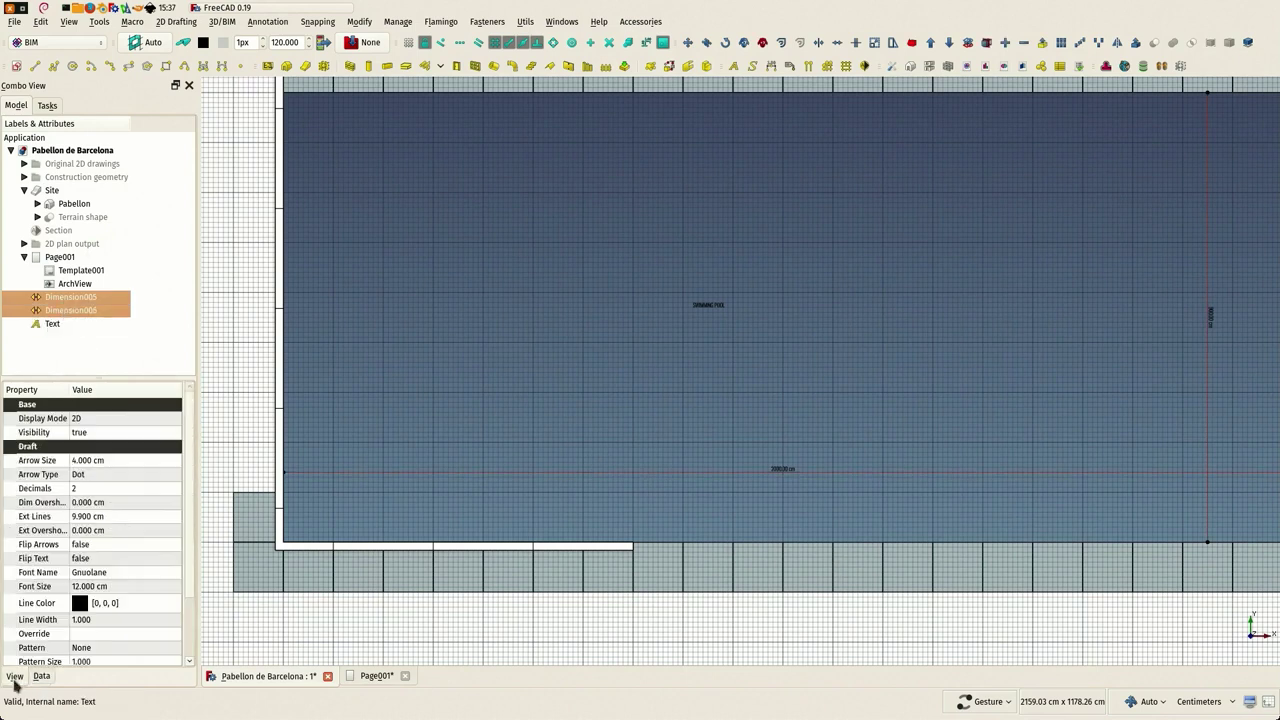
click(110, 587)
text(18)
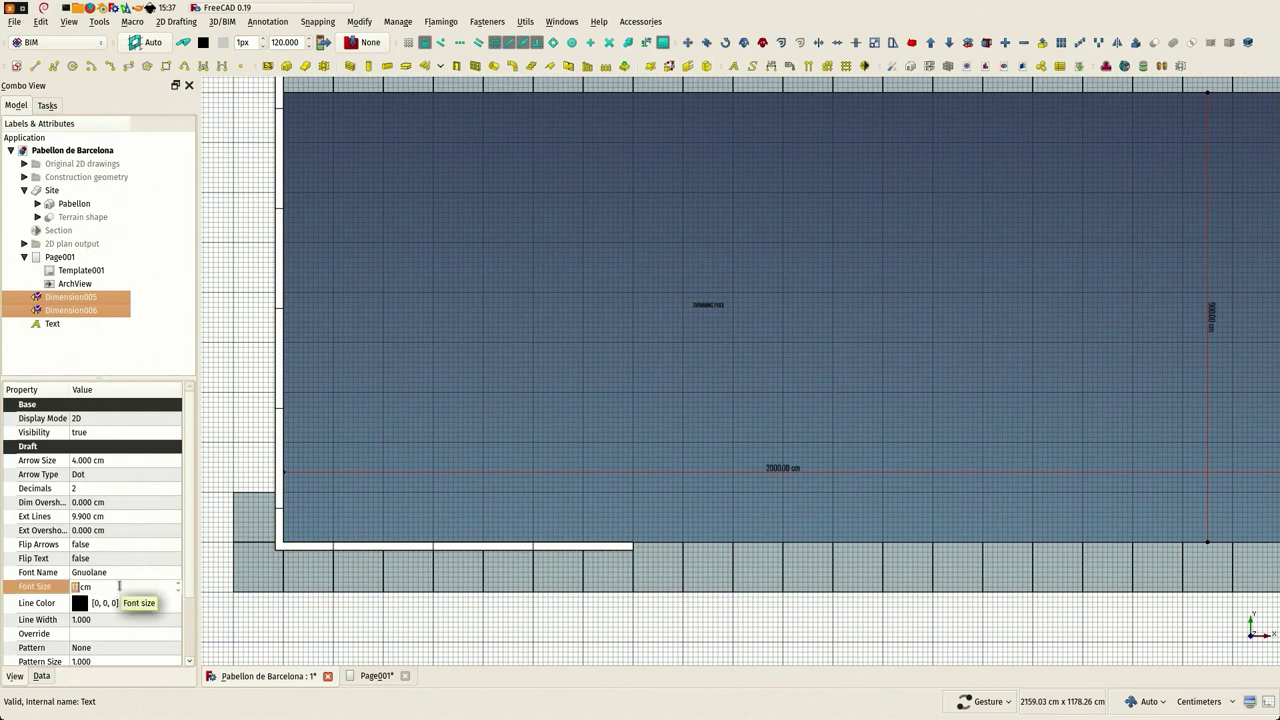
text(7)
key(Return)
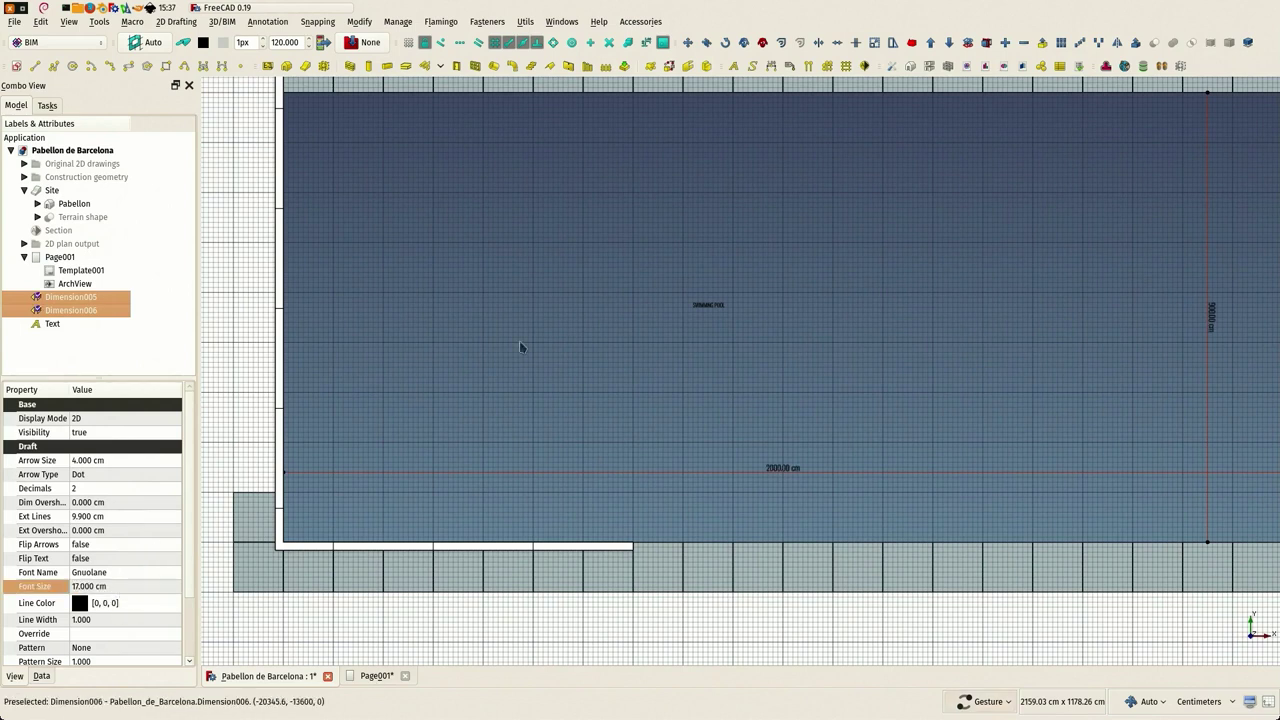
scroll(549, 362, down, 3)
scroll(549, 362, up, 2)
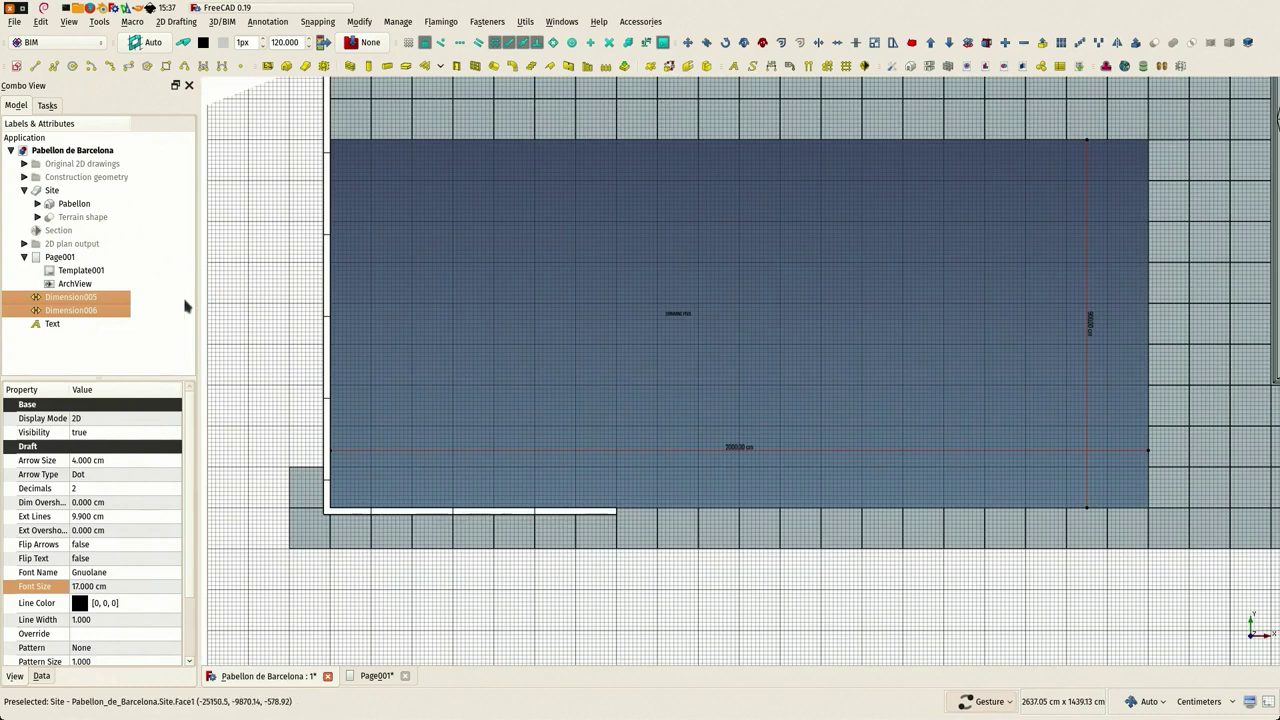
Step: Set Dimension006's font size to 16 cm and edit the Text label's font size
click(92, 312)
click(123, 586)
text(16)
key(Return)
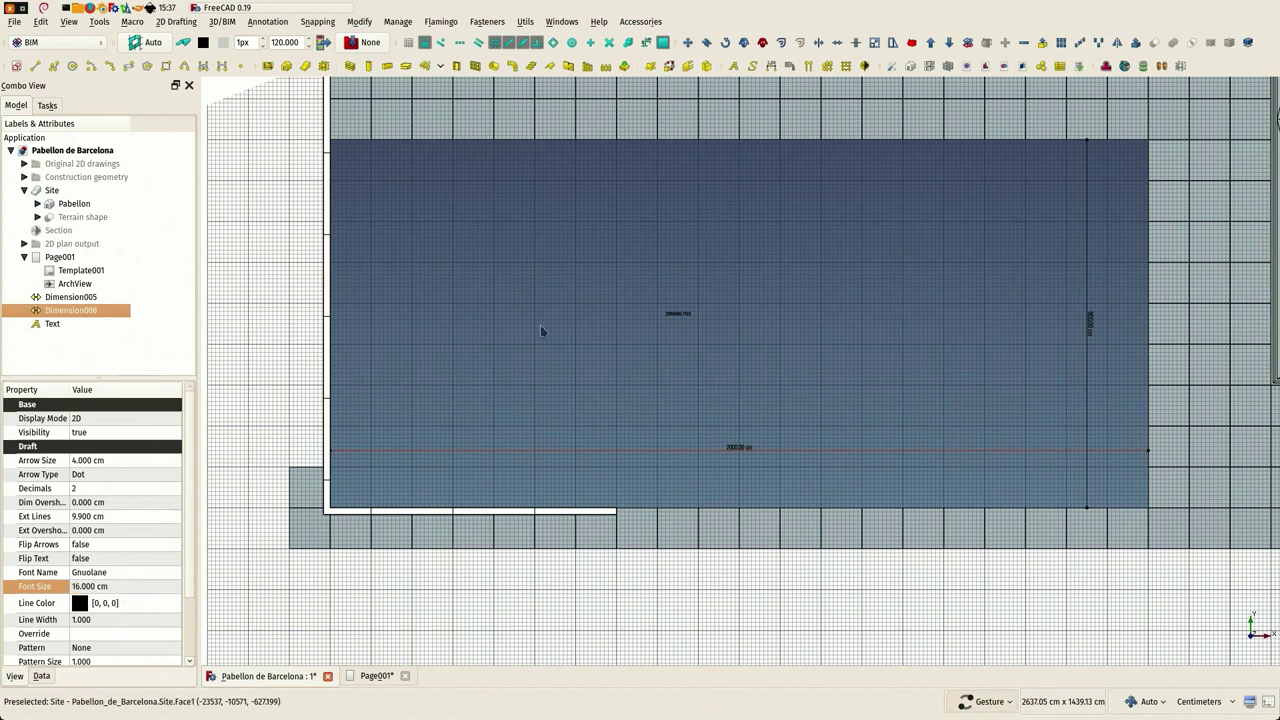
click(57, 324)
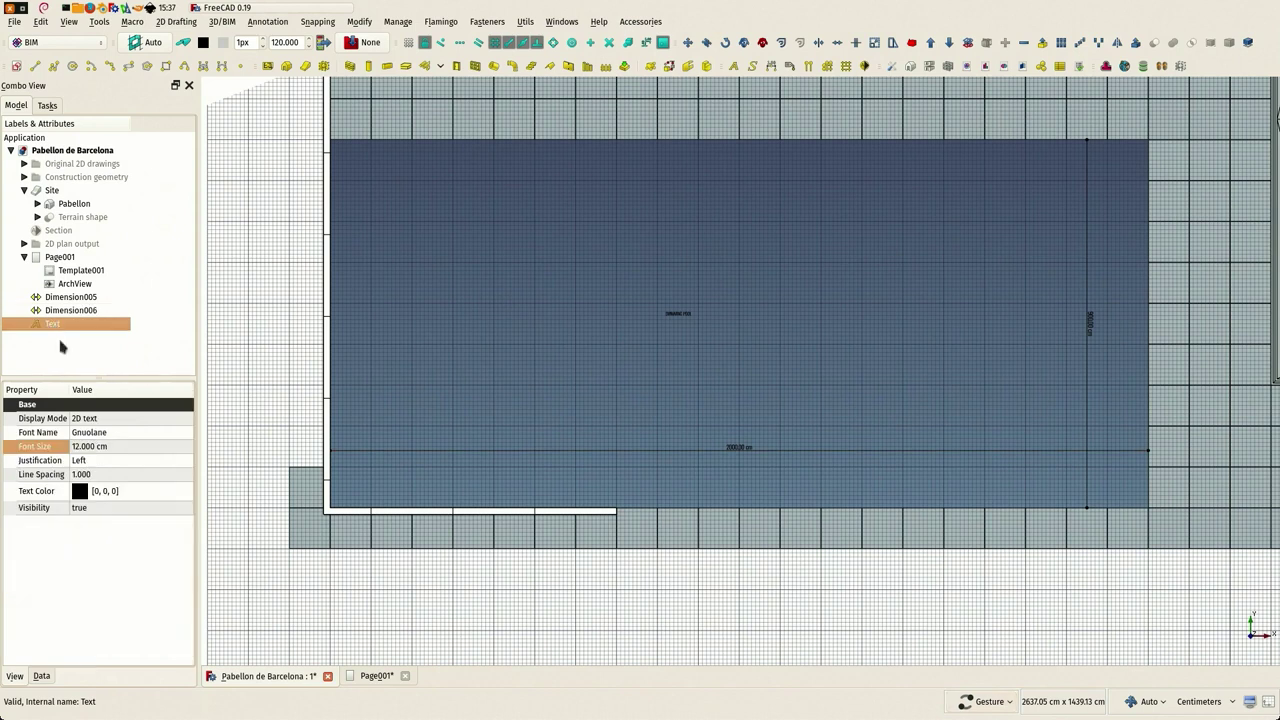
click(122, 446)
text(1)
Step: Select both dimensions and the label together and enlarge their shared font size
click(590, 366)
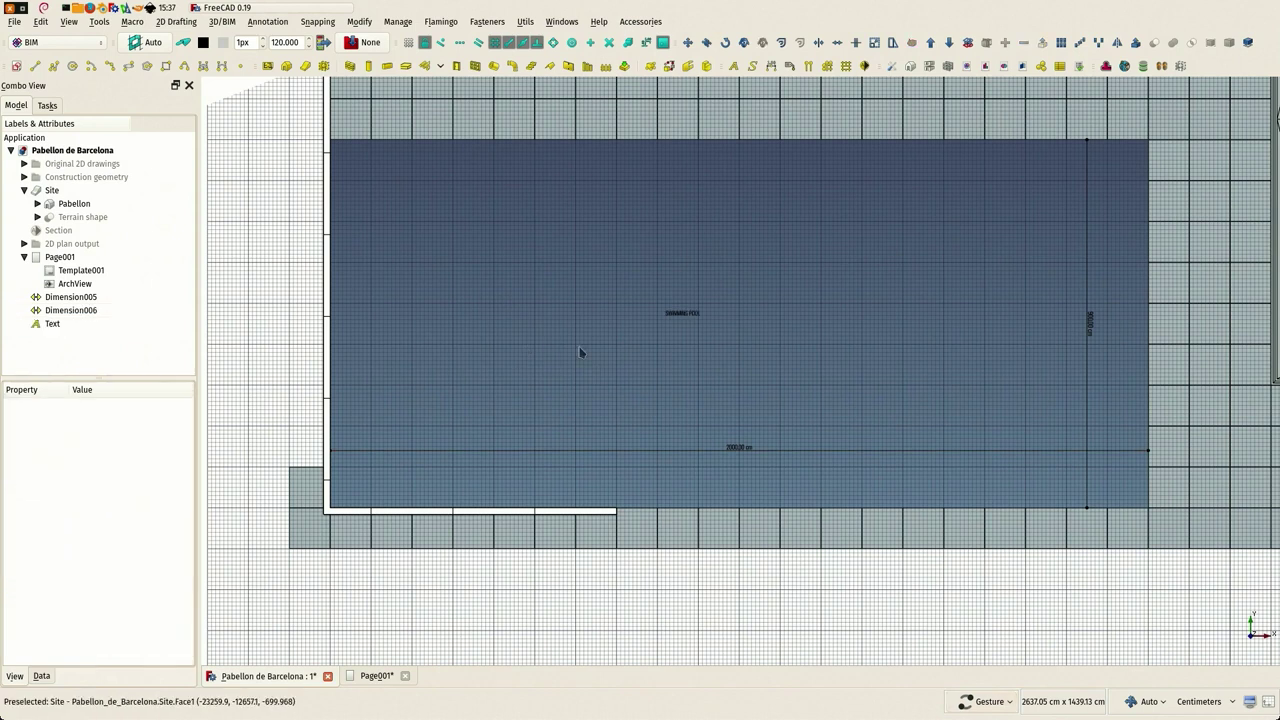
drag(70, 302, 57, 332)
click(113, 476)
scroll(113, 475, up, 10)
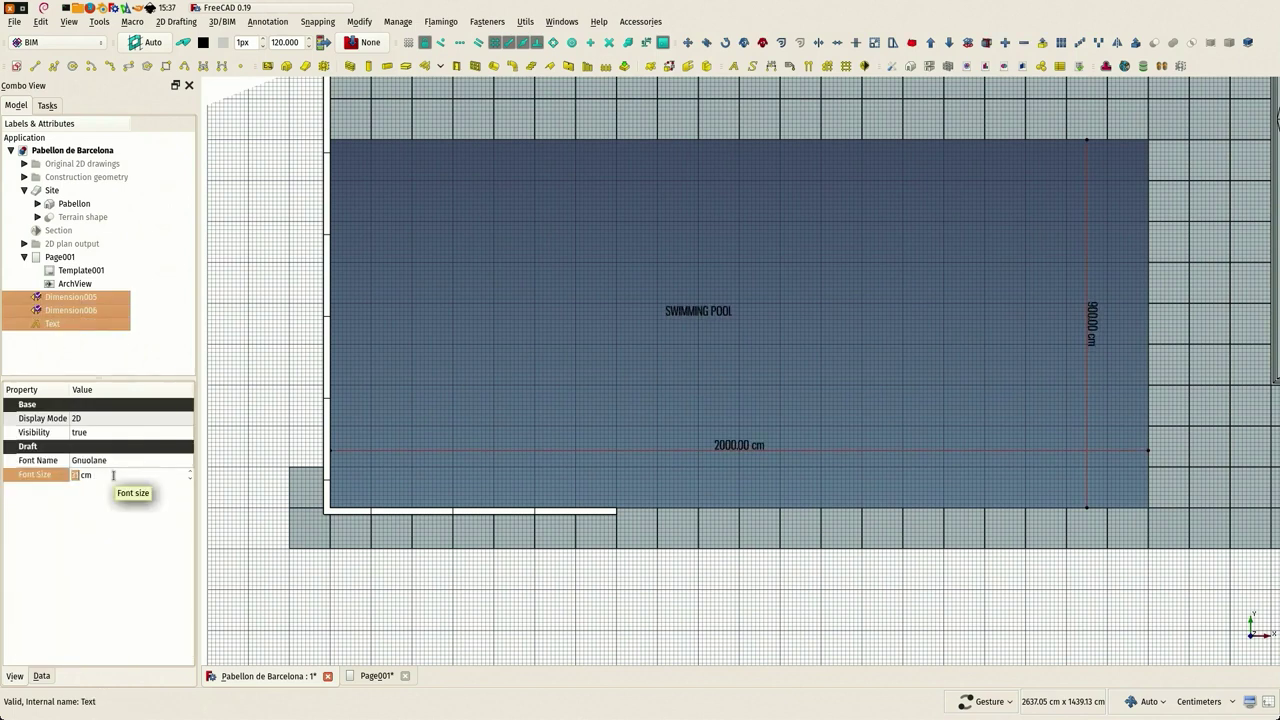
click(643, 368)
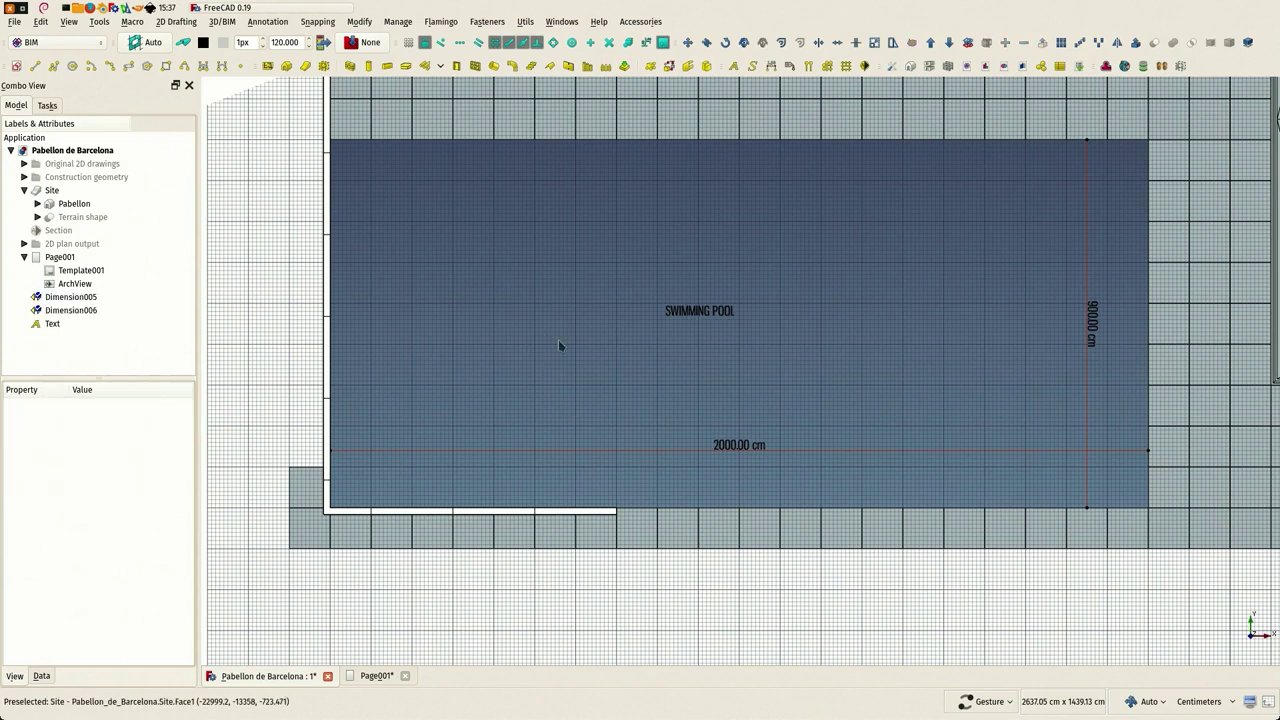
right_drag(796, 334, 749, 377)
scroll(814, 356, down, 3)
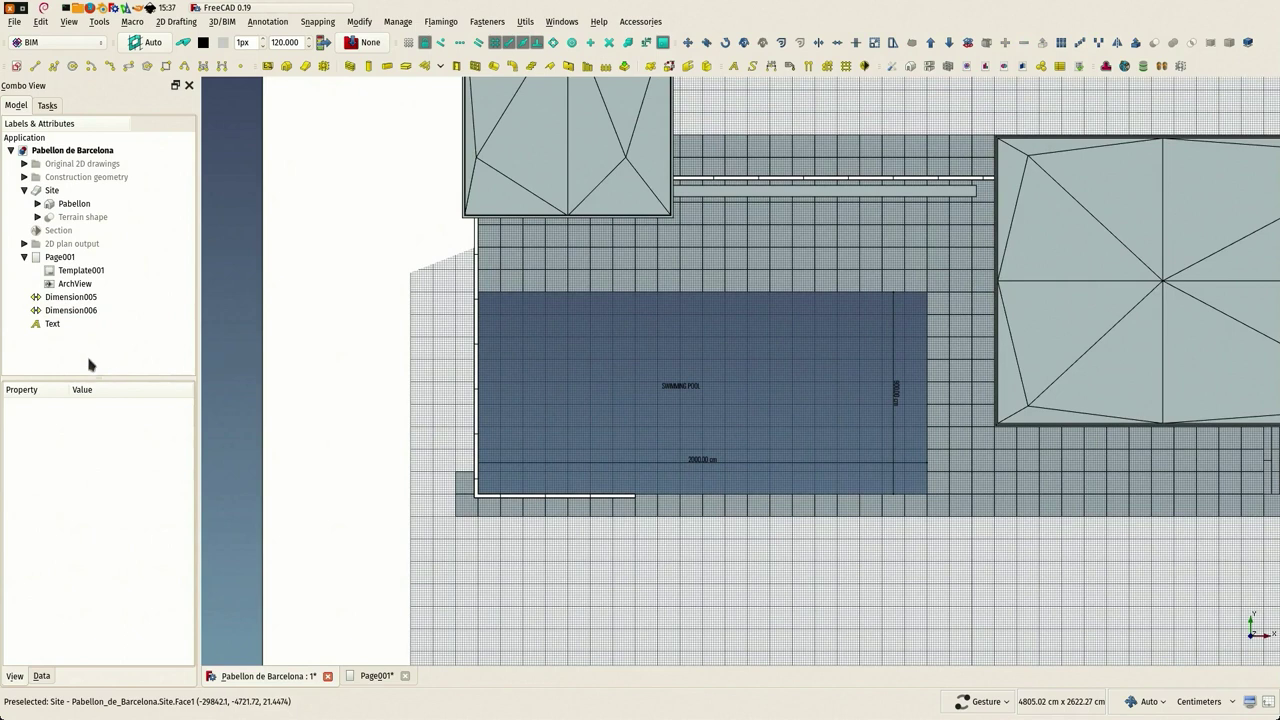
Step: Create a new document group named 'plan annotations'
right_click(78, 151)
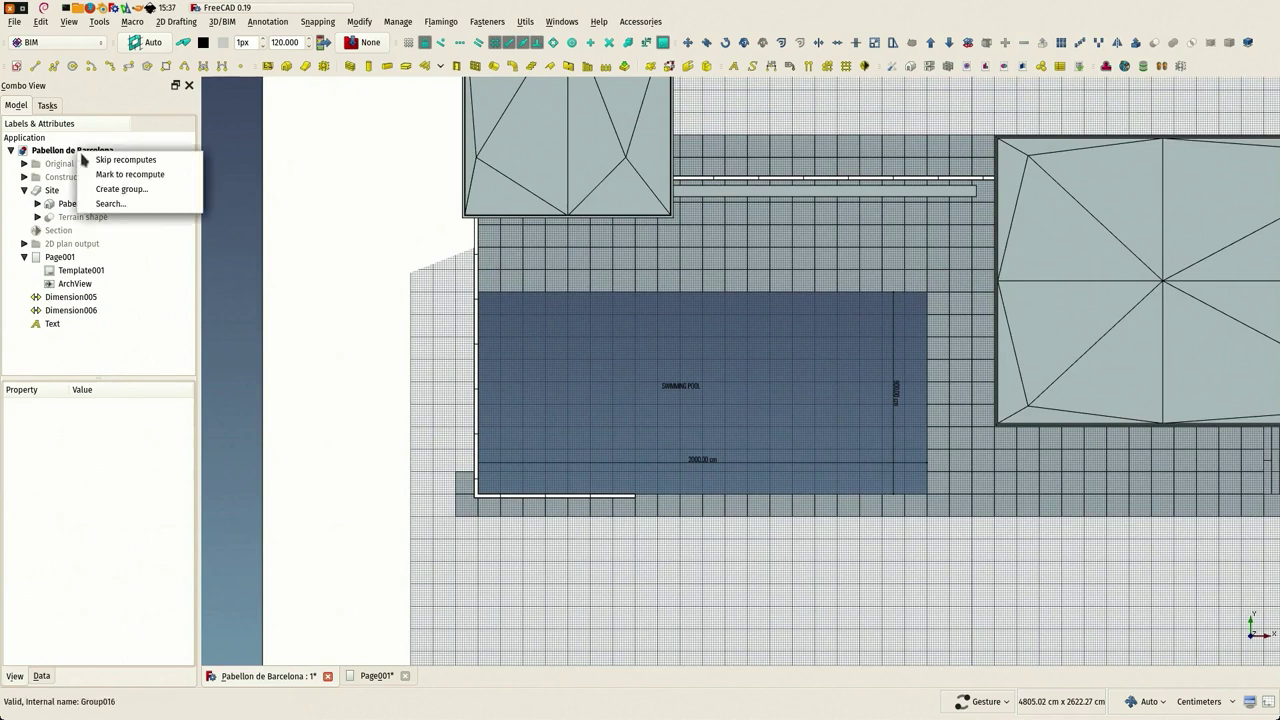
click(120, 188)
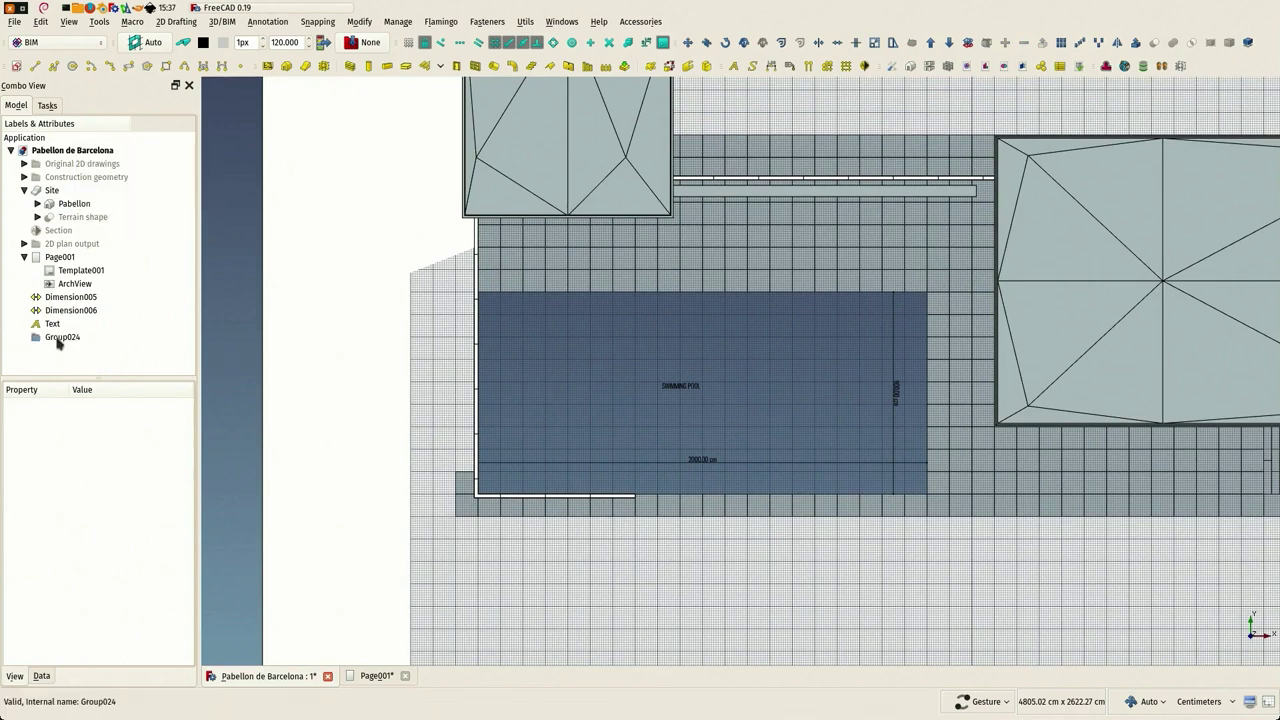
click(60, 338)
text(plan annotations)
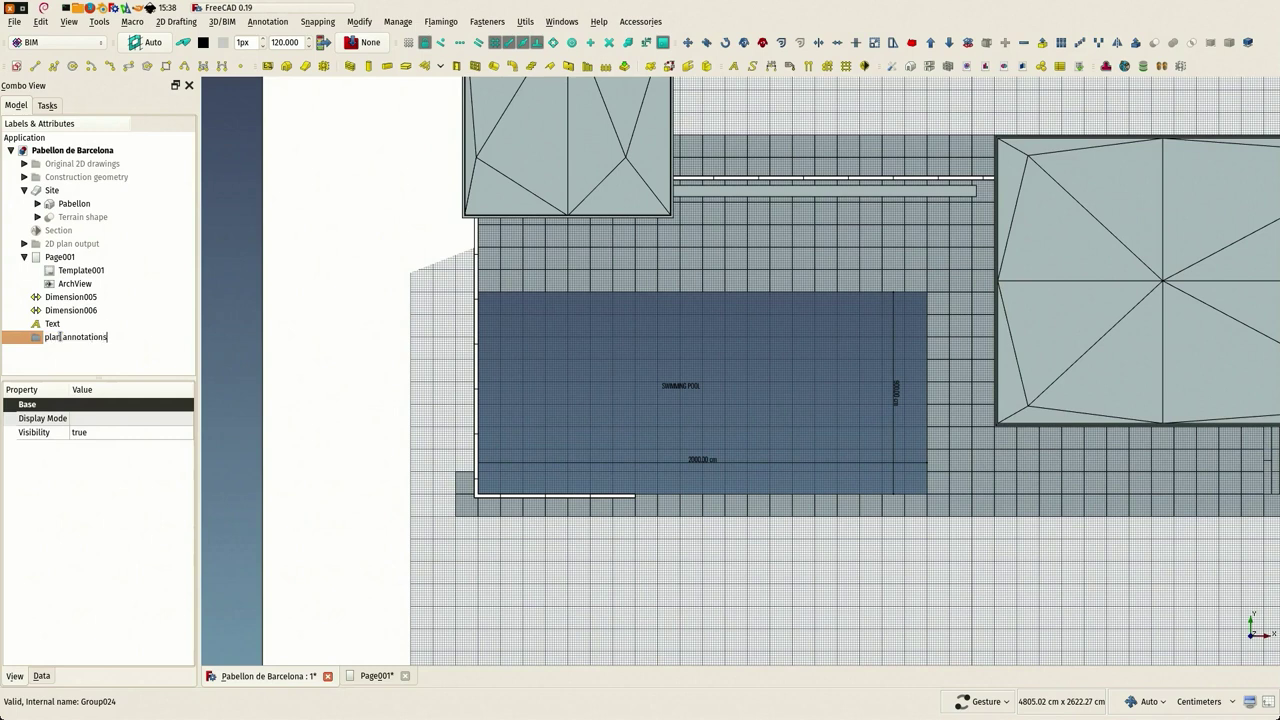
key(Return)
Step: Move Dimension005, Dimension006 and Text into the plan annotations group
click(44, 298)
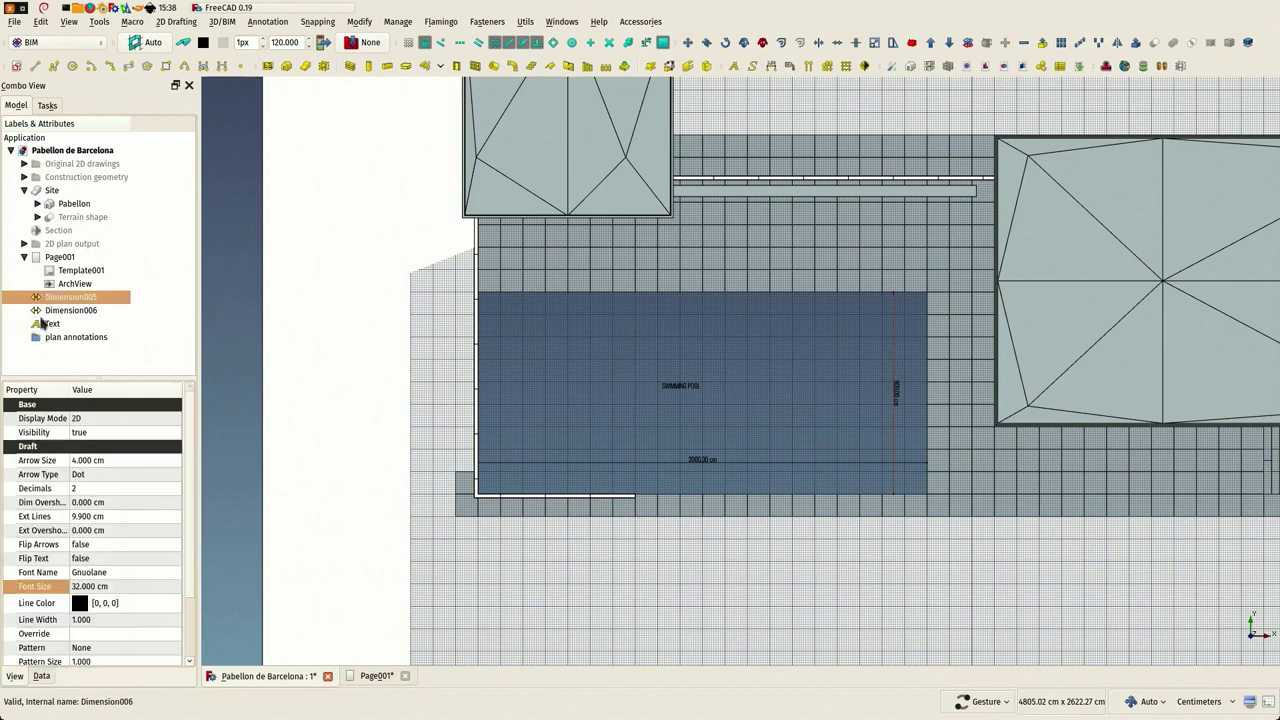
ctrl+click(46, 324)
ctrl+click(49, 312)
drag(49, 330, 57, 342)
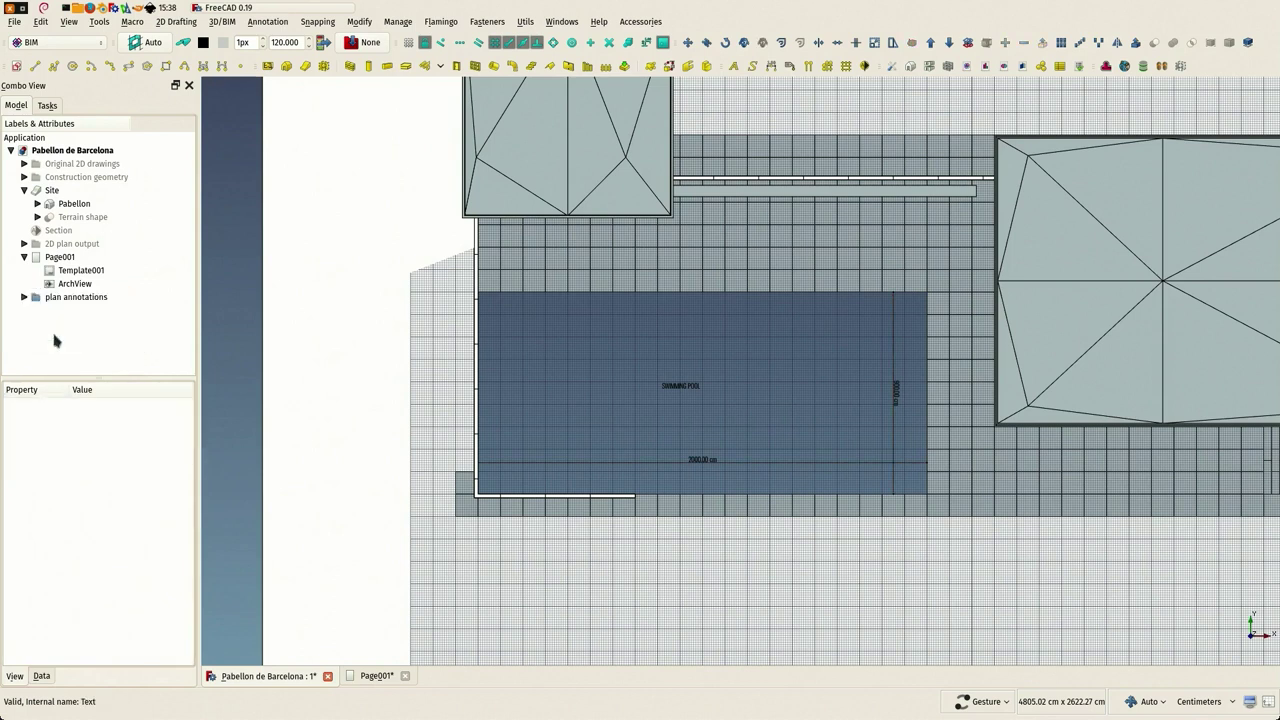
Step: Add the plan annotations group to the Section plane's objects alongside Pabellon
click(53, 235)
double_click(53, 235)
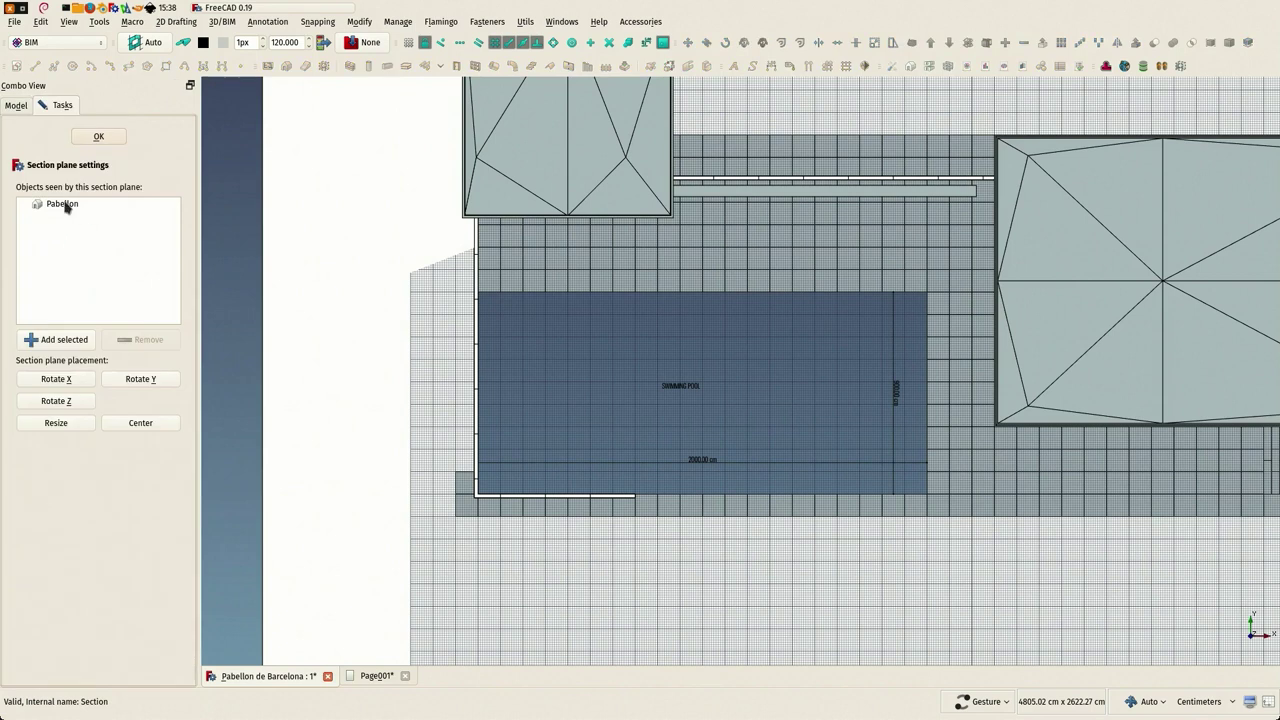
click(14, 107)
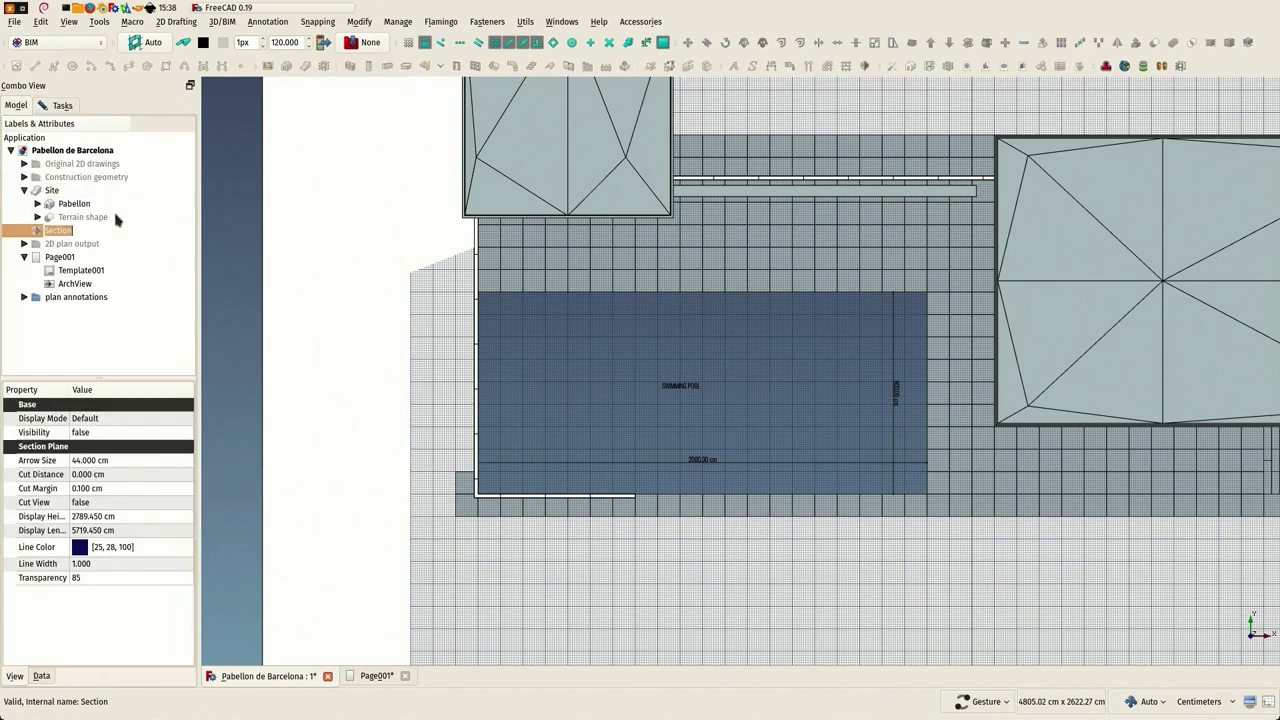
click(52, 298)
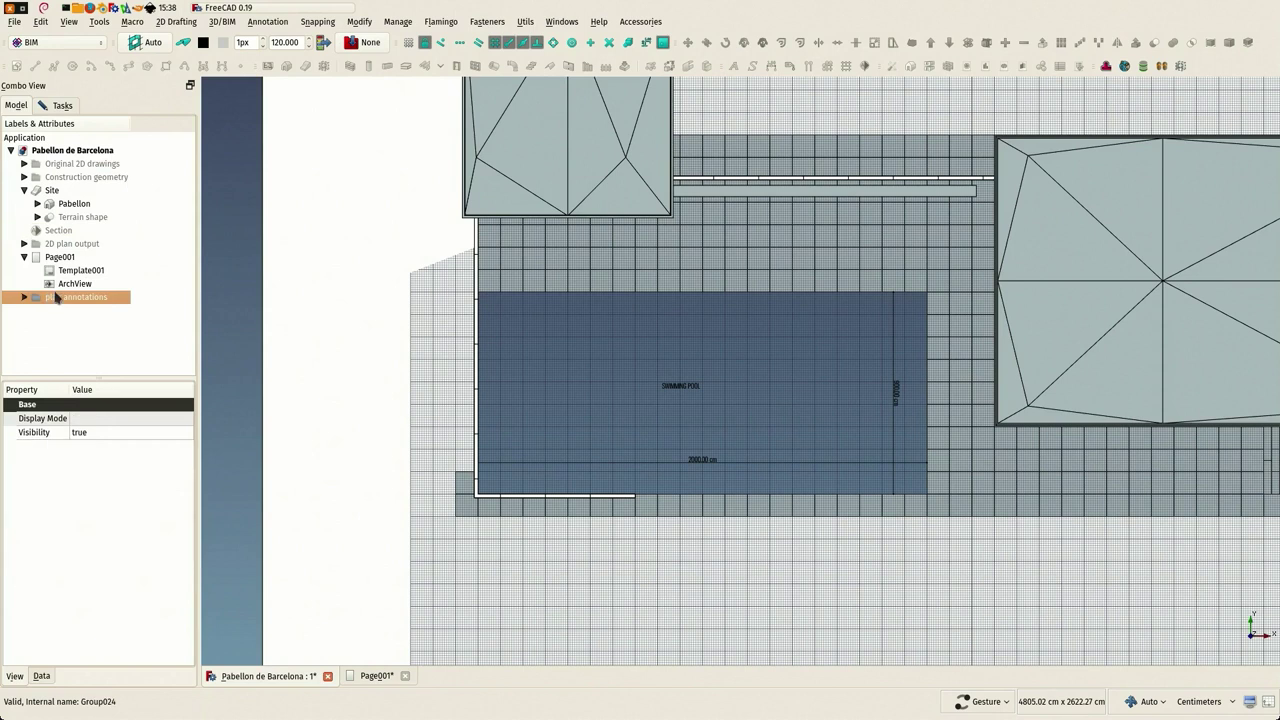
click(62, 106)
click(52, 340)
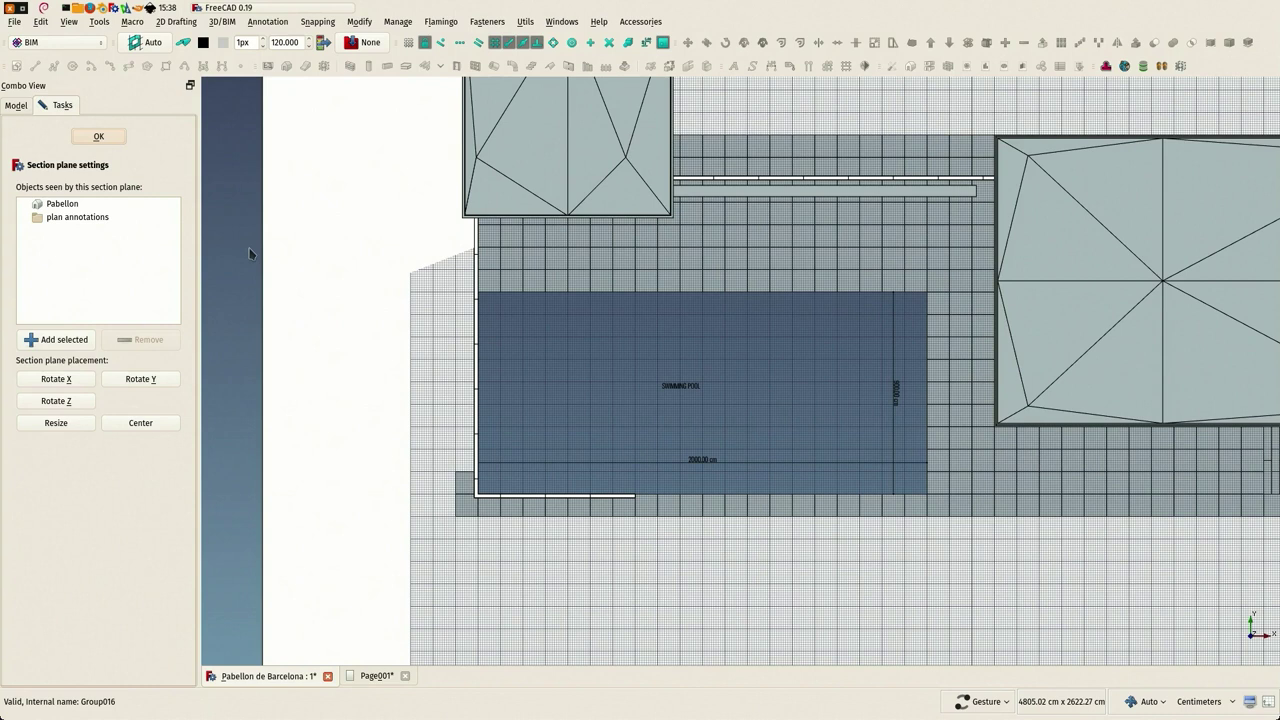
key(Escape)
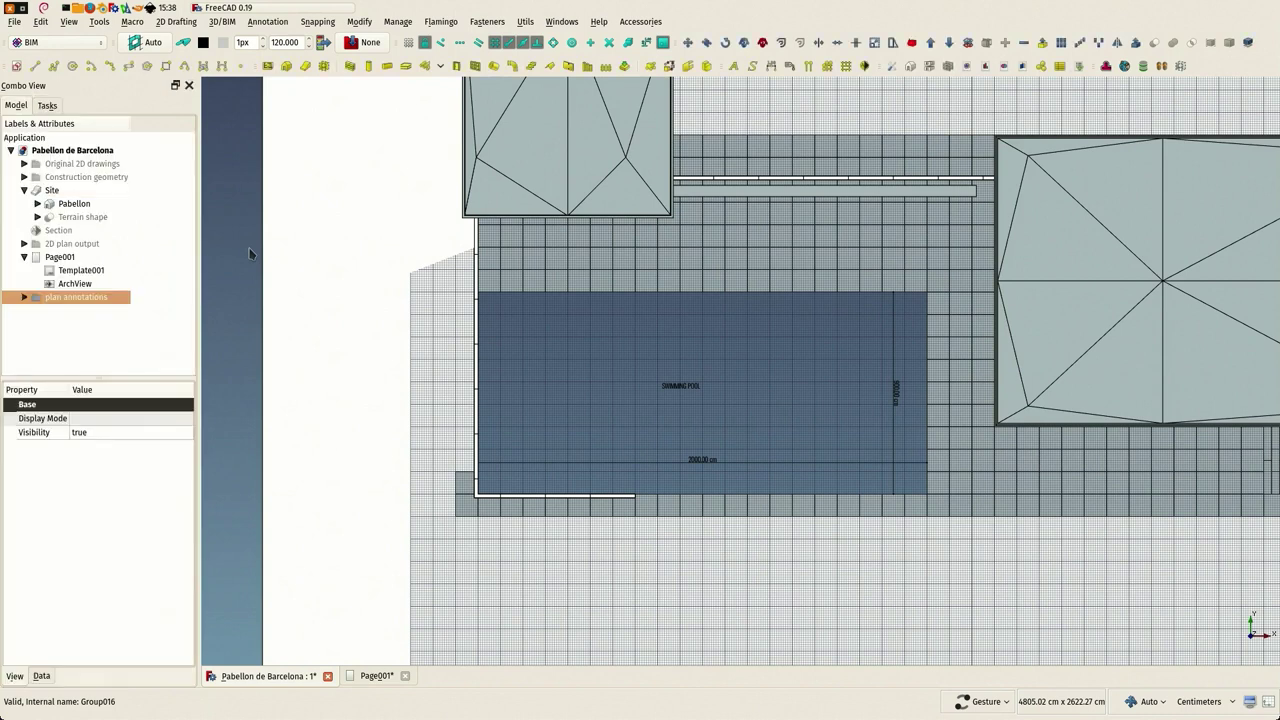
Step: Bring up Page001 and zoom around its plan showing the 2000.00 cm and 900.00 cm pool dimensions
click(370, 676)
scroll(488, 410, up, 2)
scroll(486, 406, down, 1)
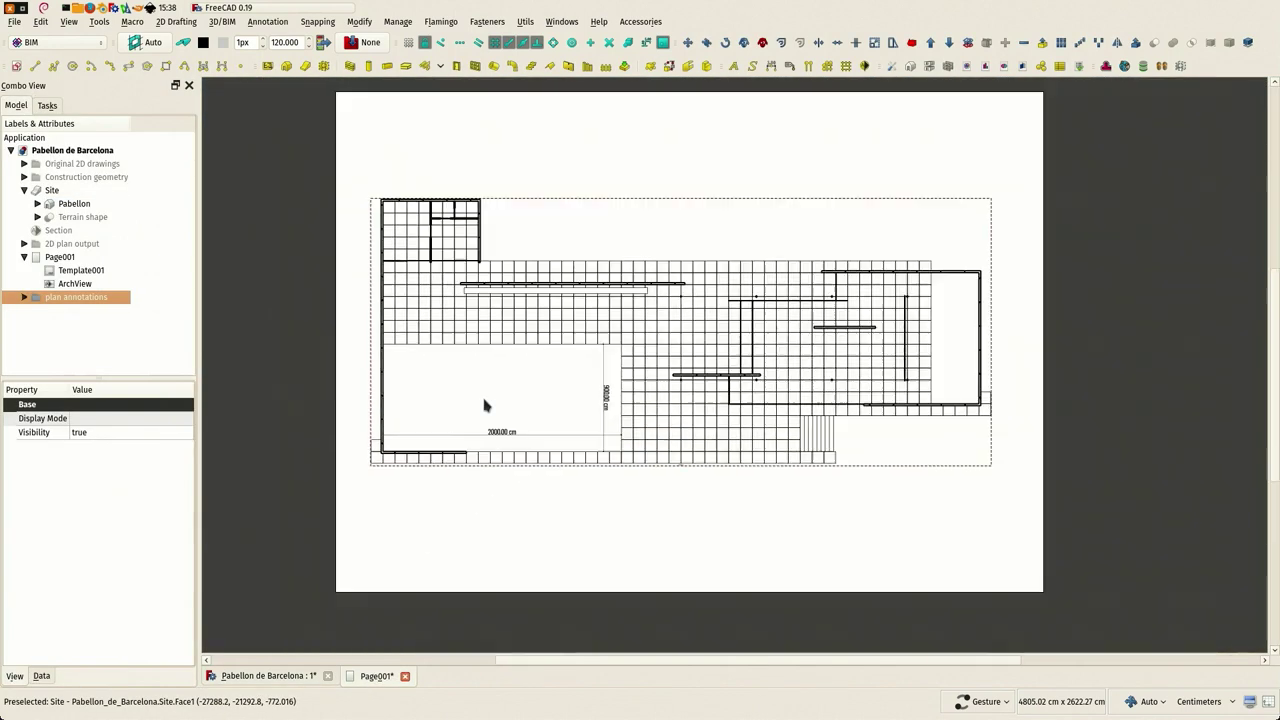
scroll(282, 375, up, 1)
scroll(282, 375, up, 1)
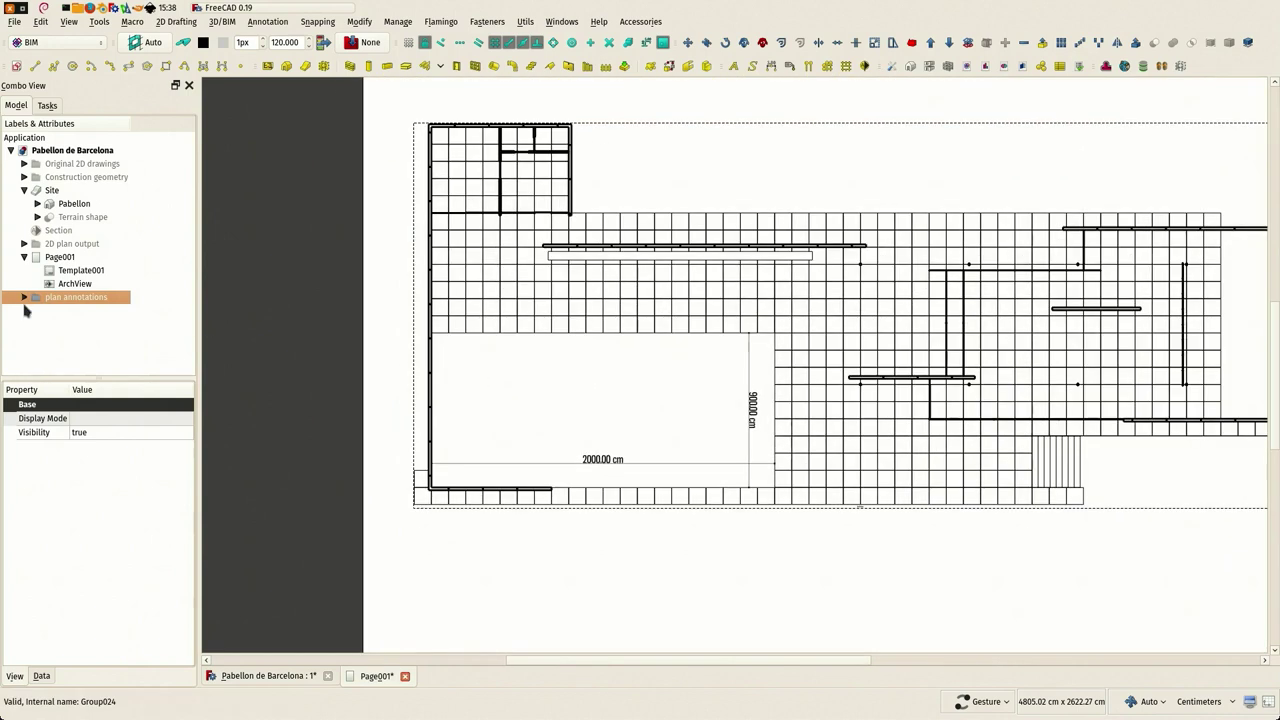
scroll(572, 403, up, 1)
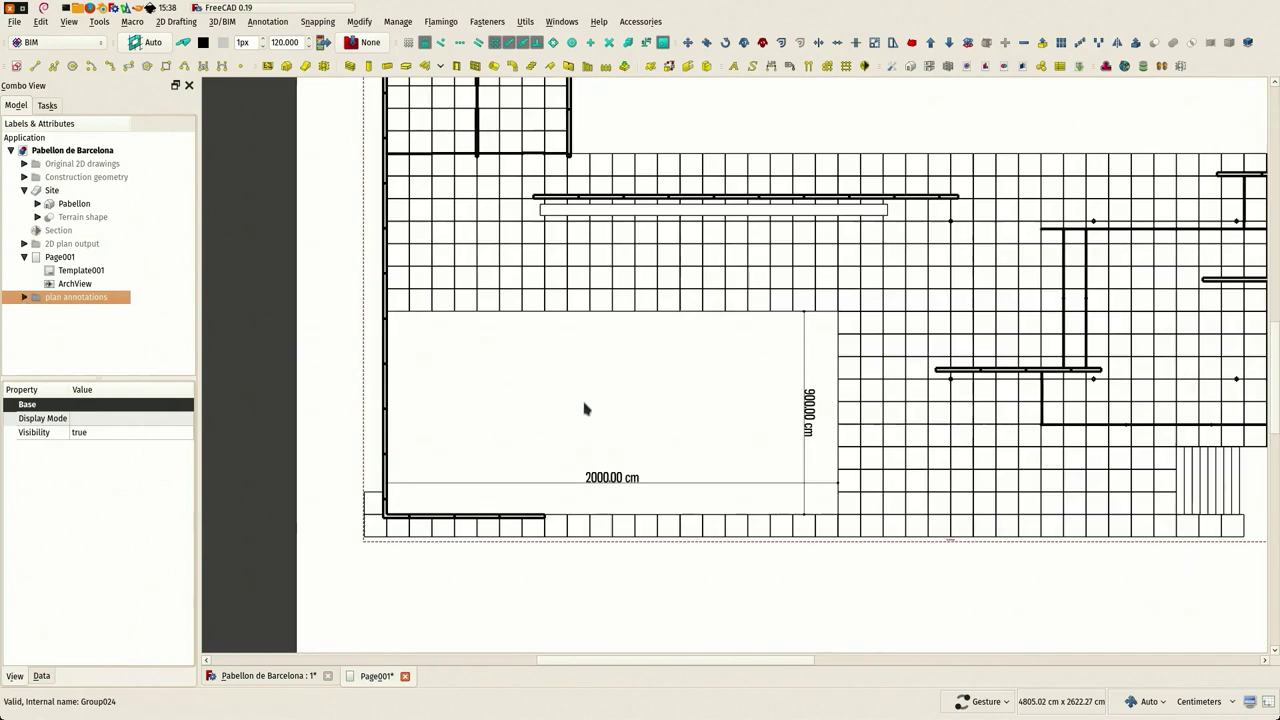
scroll(297, 429, down, 2)
Step: Try the page's Export DXF option, cancelling the save dialog each time
right_click(290, 397)
click(315, 452)
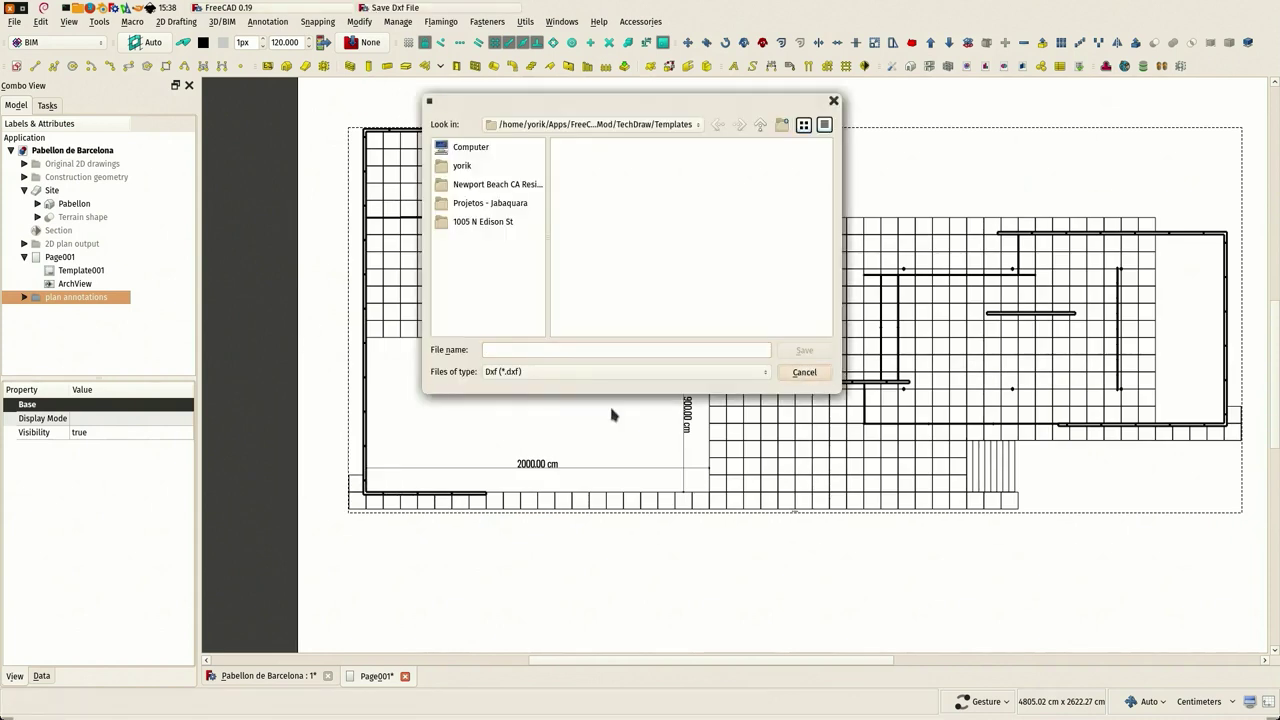
click(804, 372)
scroll(322, 450, down, 2)
right_click(318, 405)
click(325, 372)
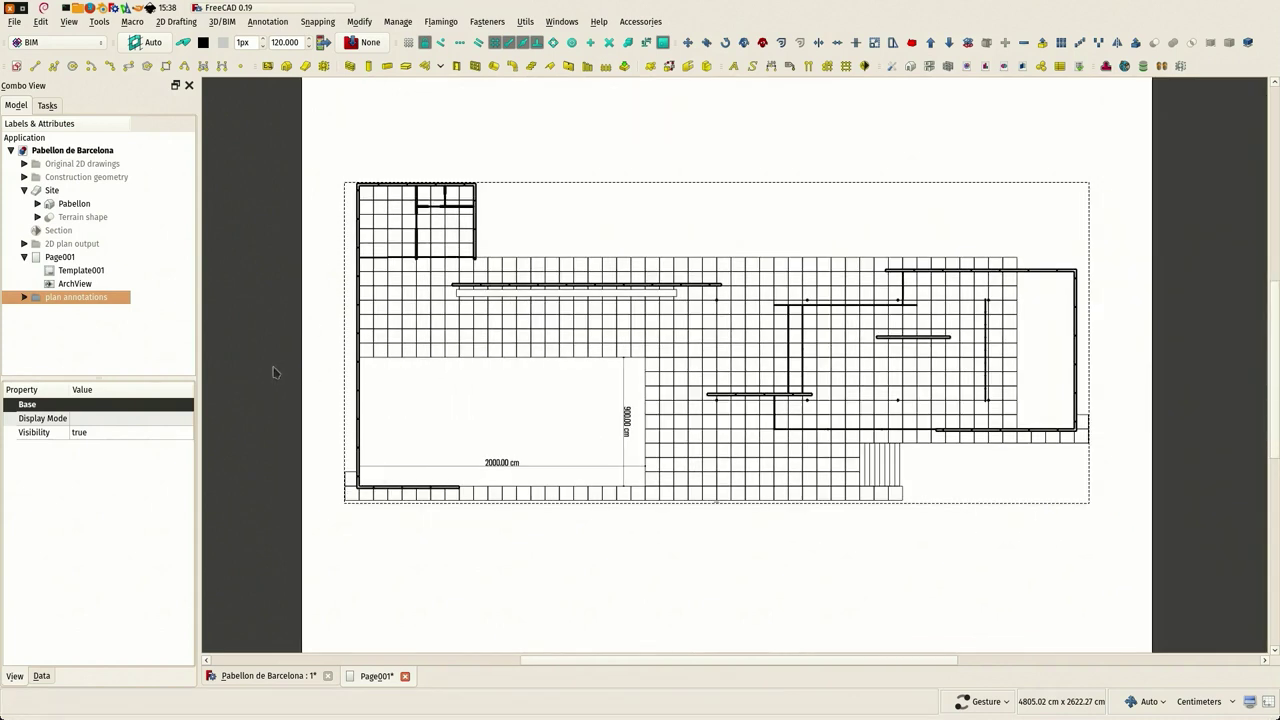
scroll(313, 401, down, 2)
right_click(320, 403)
click(320, 490)
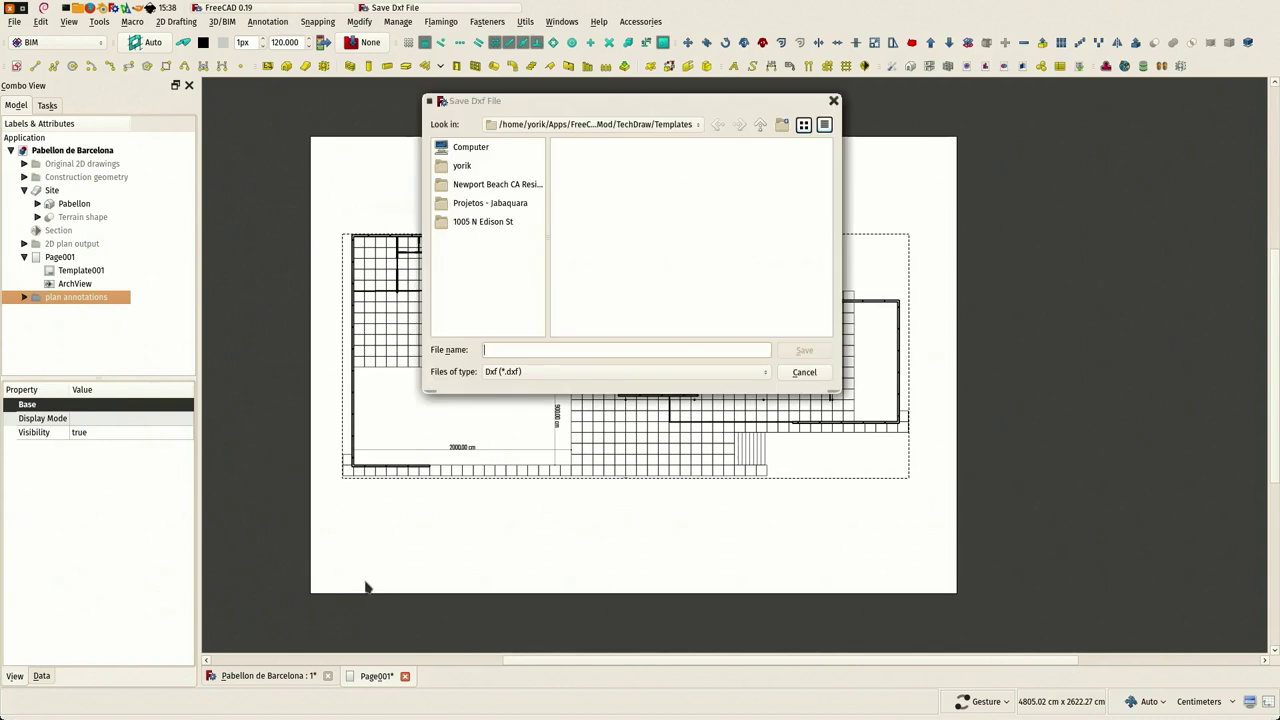
click(796, 373)
scroll(278, 474, up, 2)
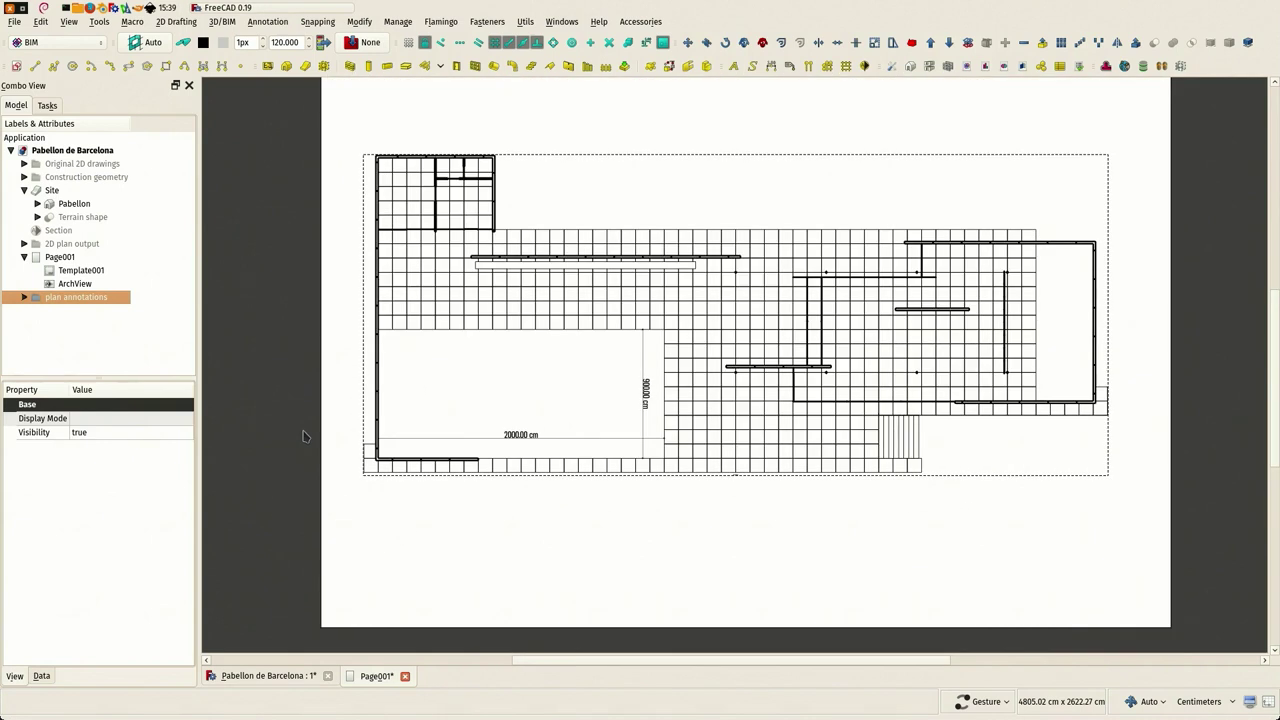
scroll(302, 400, down, 2)
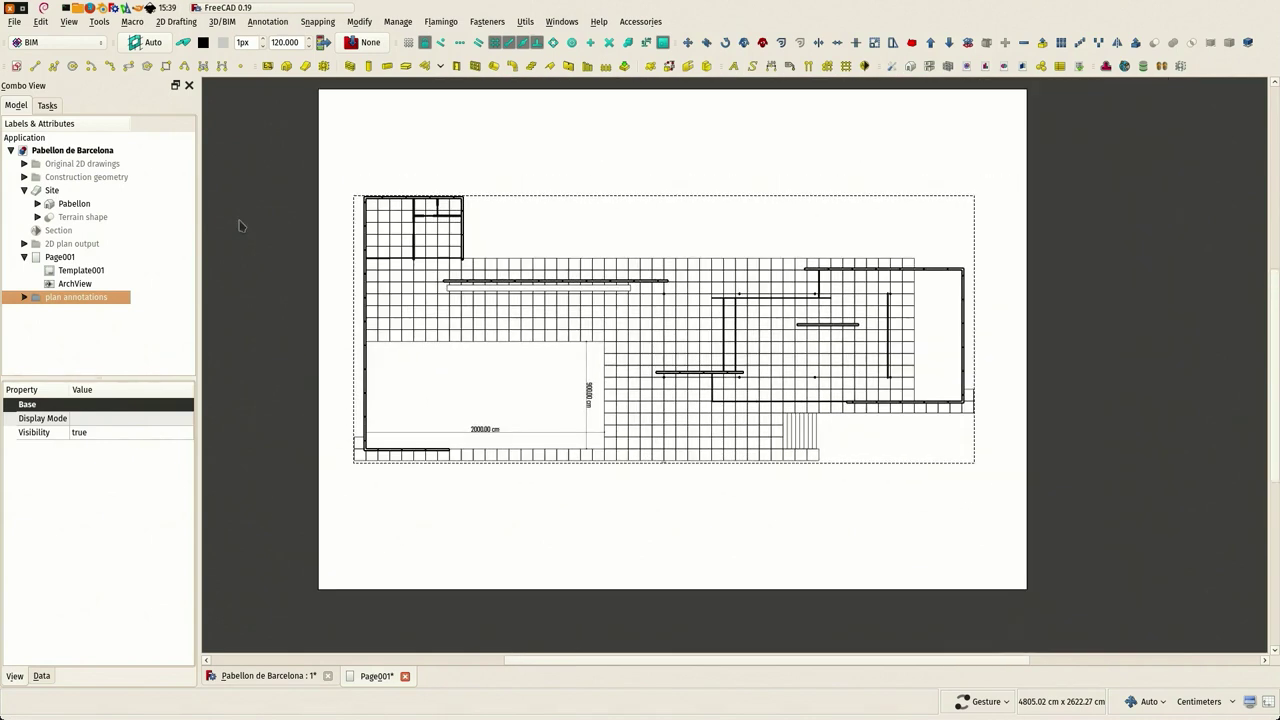
Step: From the TechDraw workbench, export Page001 as 'exported plan view.svg' into the Pabellon de Barcelona folder
click(50, 42)
click(54, 101)
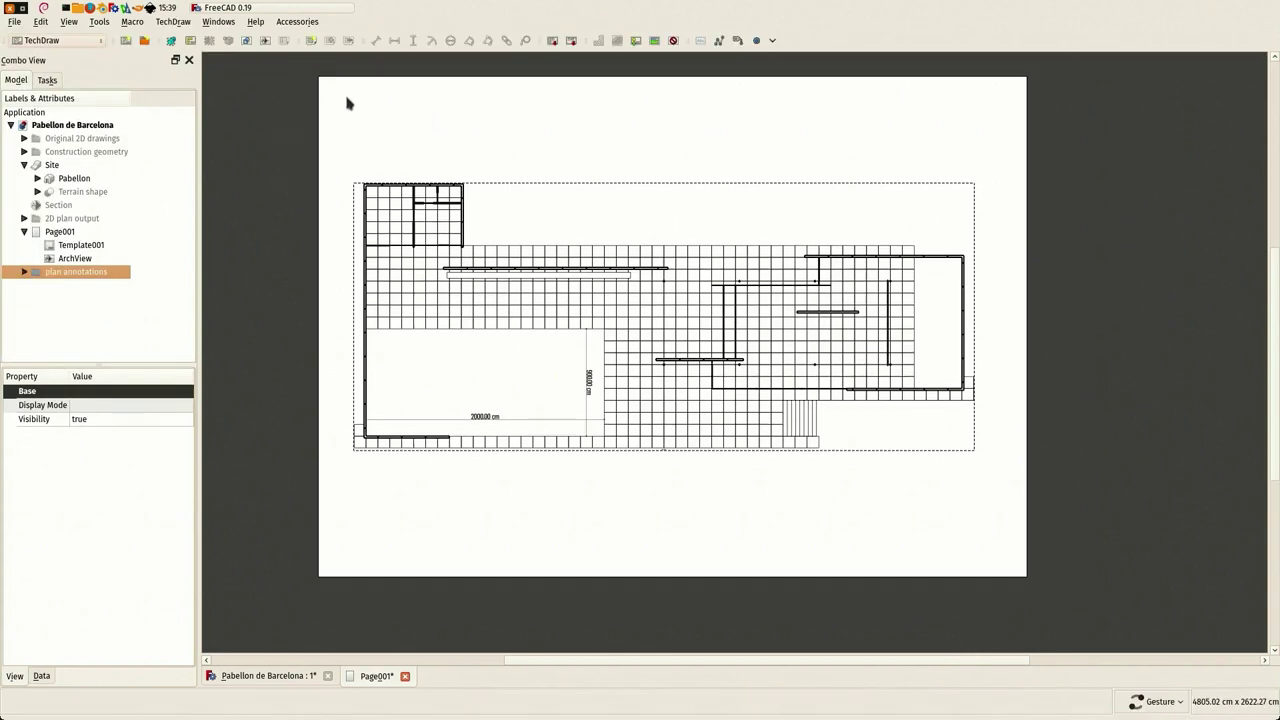
click(553, 41)
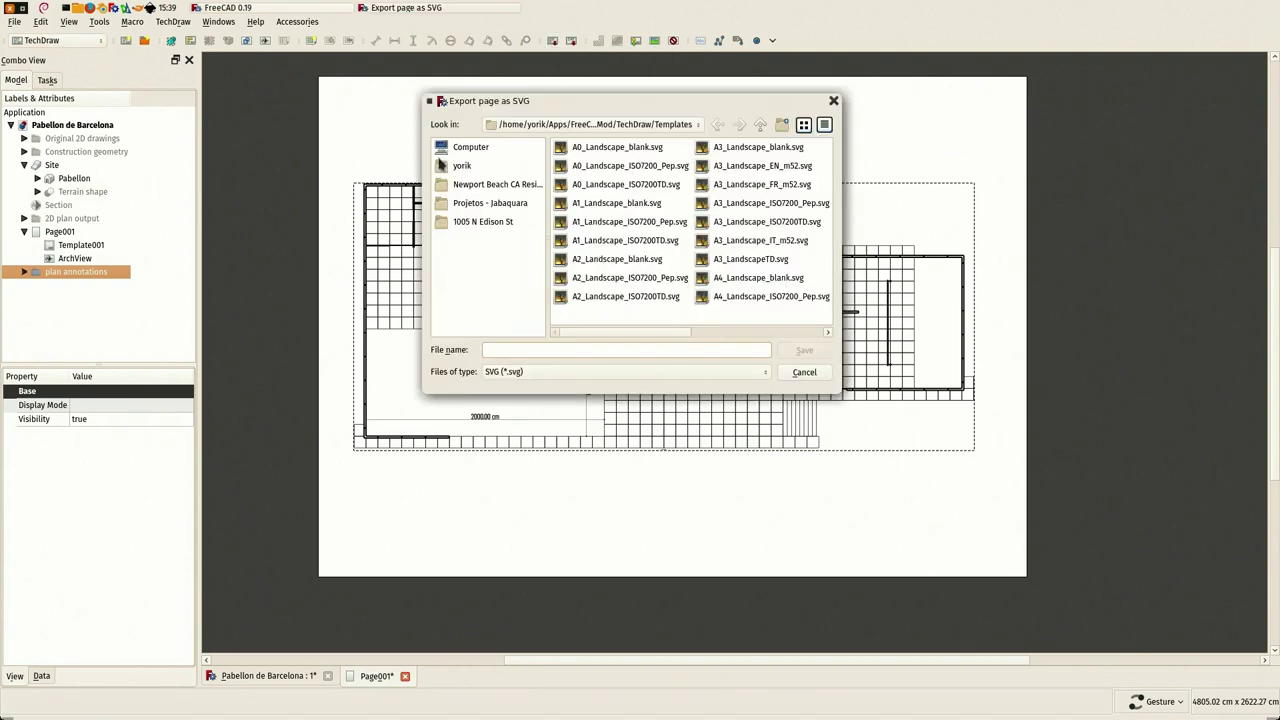
click(441, 165)
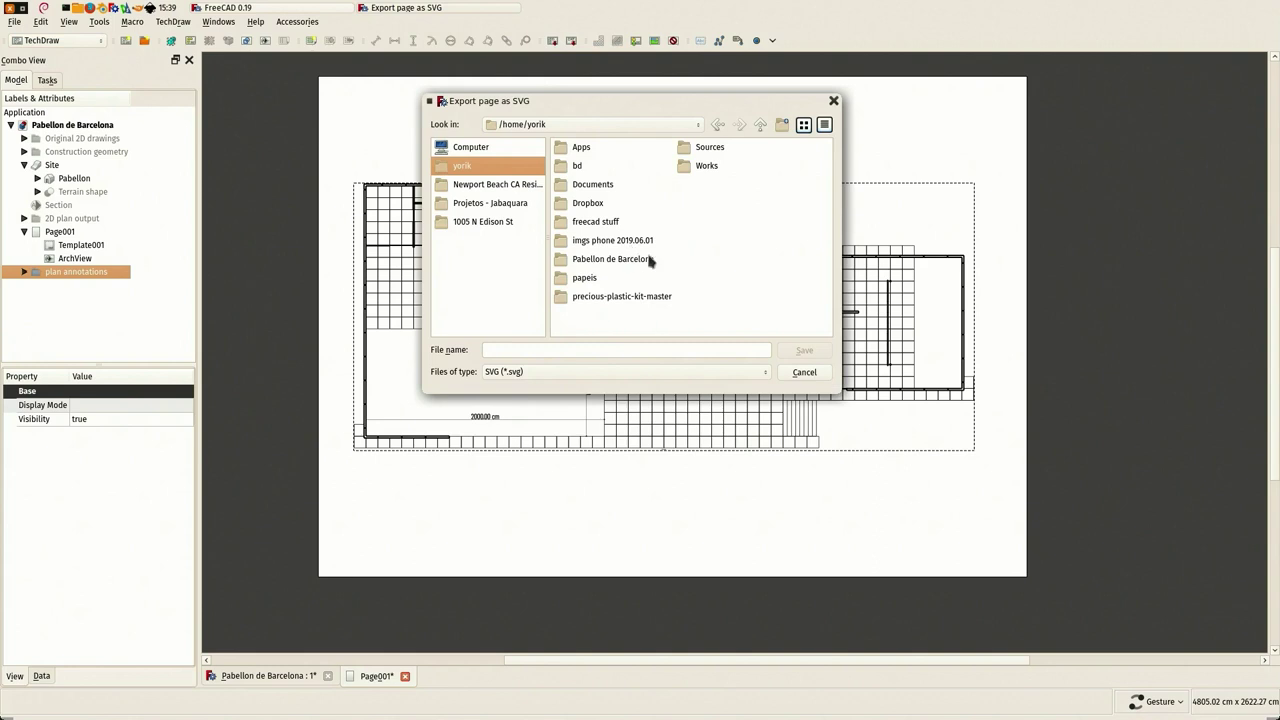
click(583, 262)
double_click(583, 262)
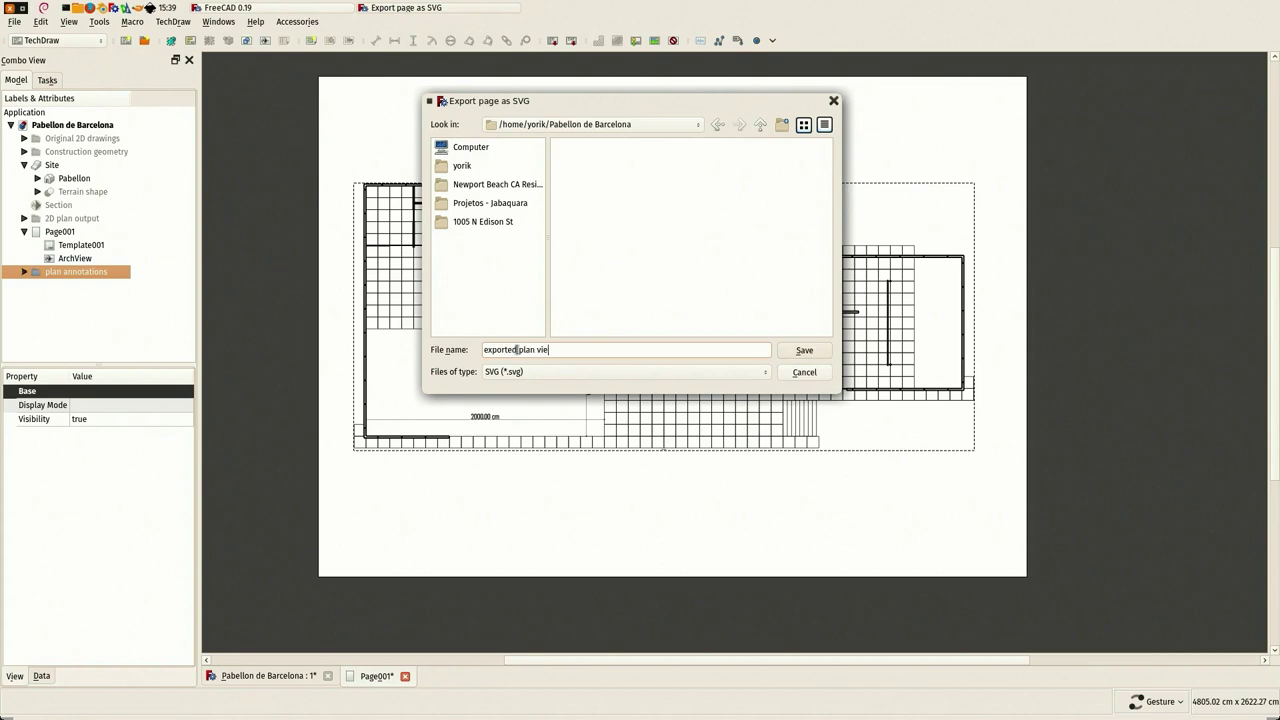
key(Return)
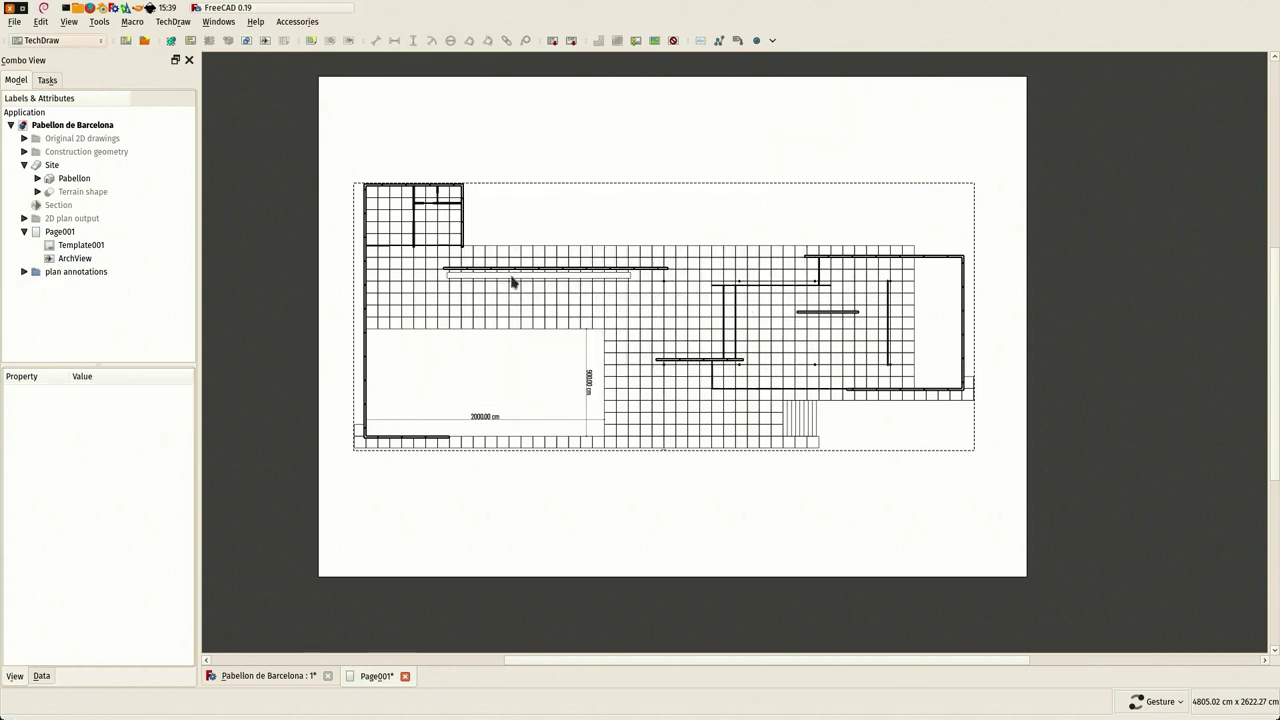
Step: Open exported plan view.svg from the Pabellon de Barcelona folder in Inkscape via the file manager
key(super+e)
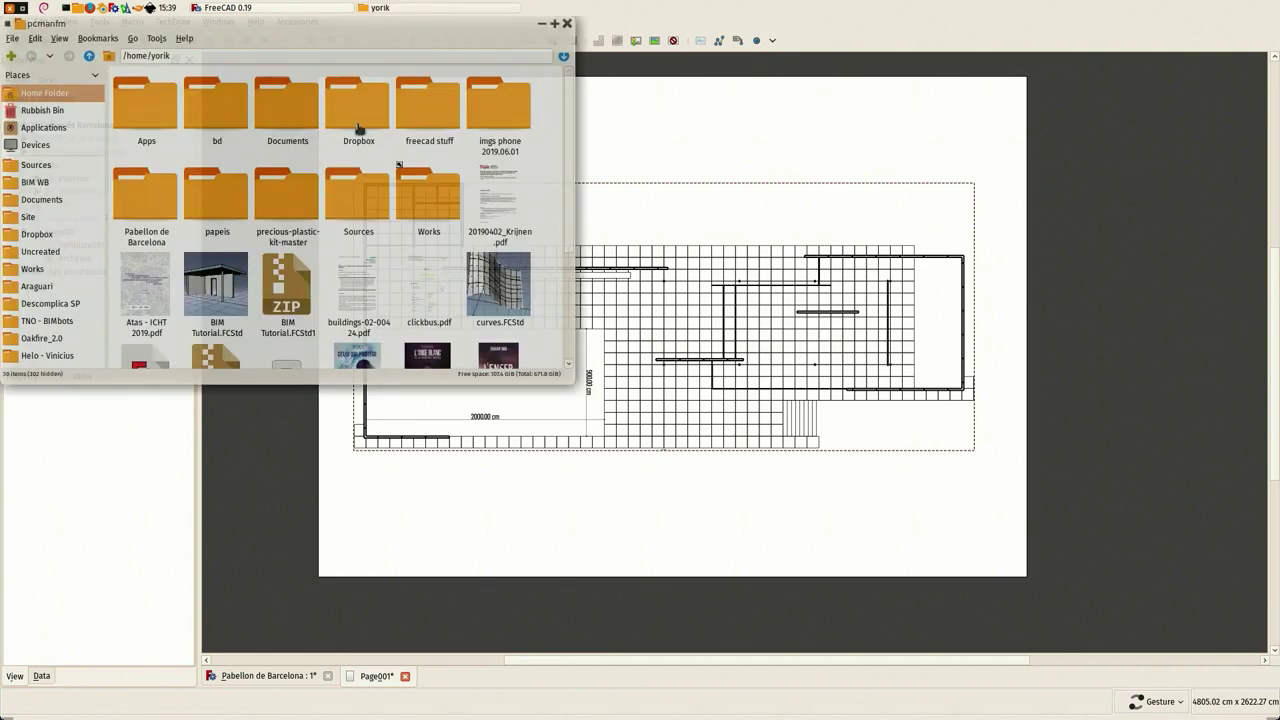
double_click(258, 197)
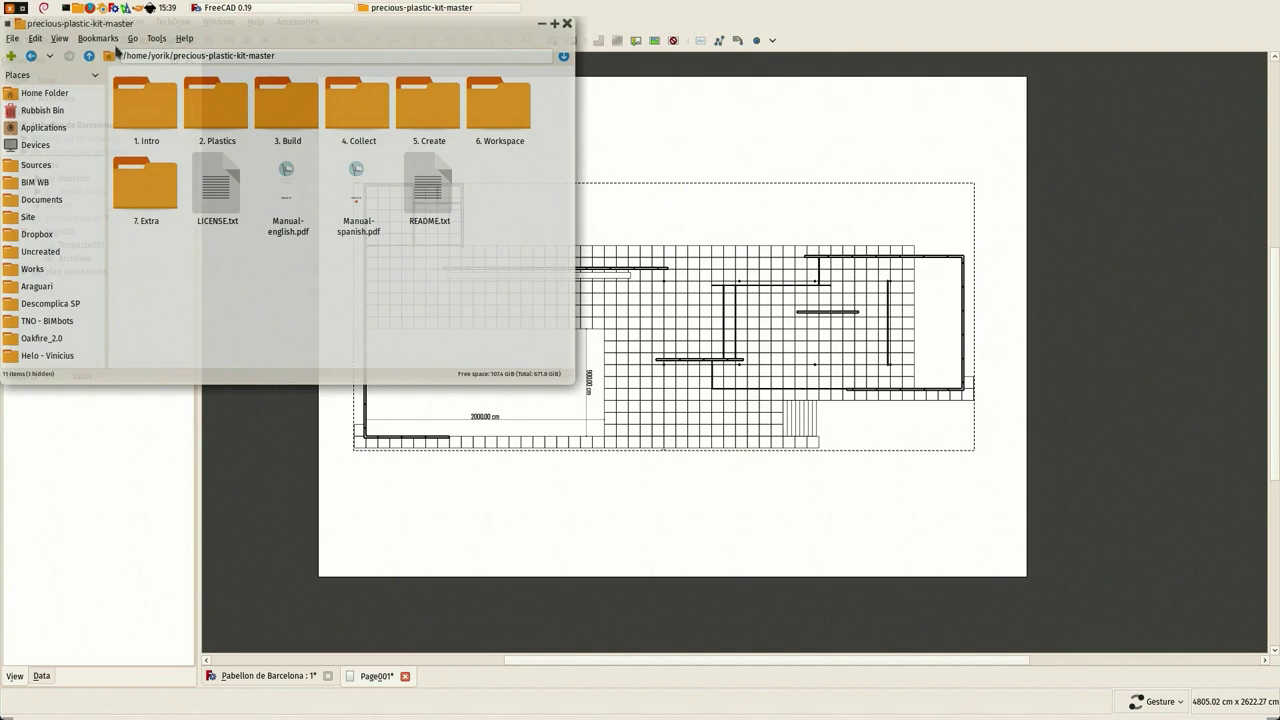
click(88, 56)
double_click(145, 190)
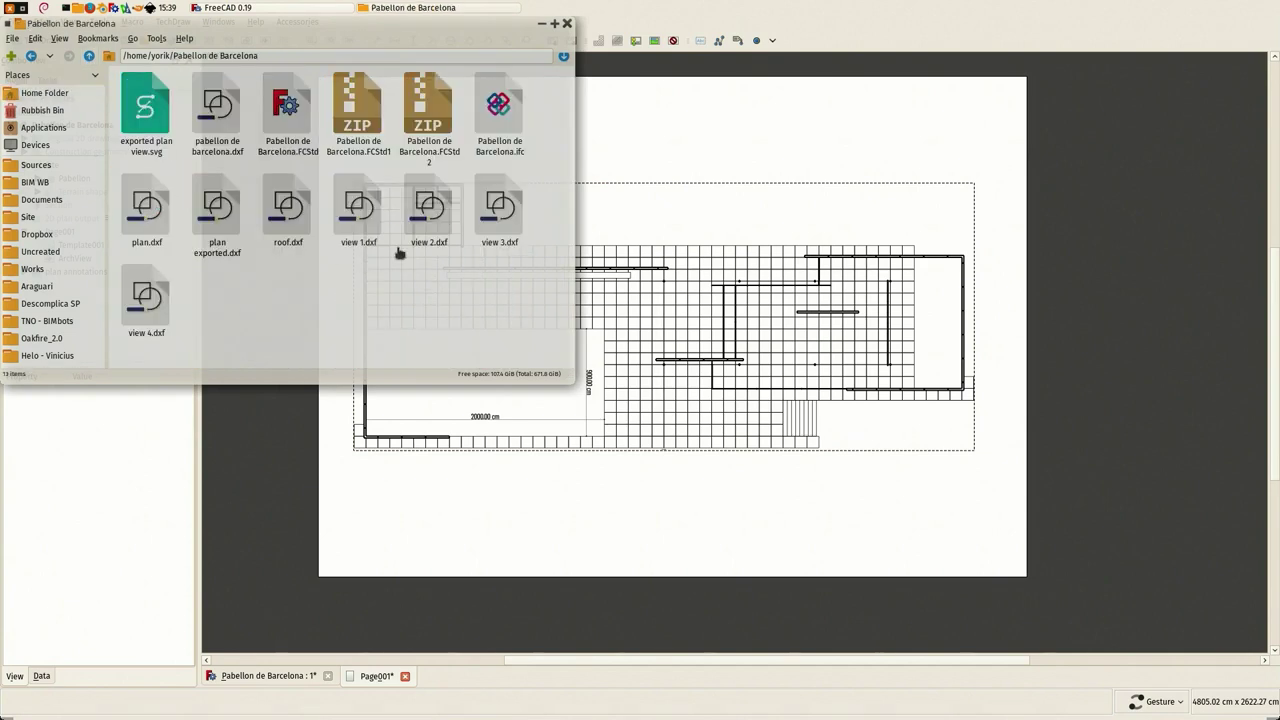
right_click(150, 110)
mouse_move(195, 139)
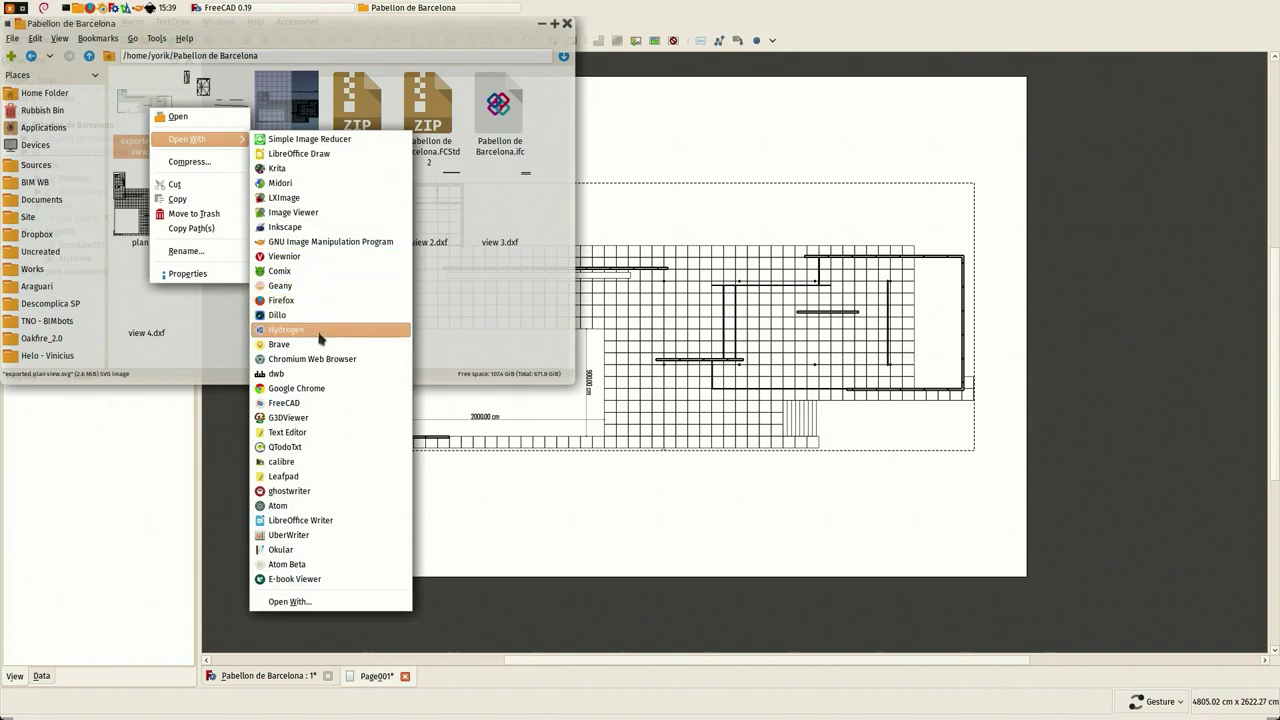
click(306, 228)
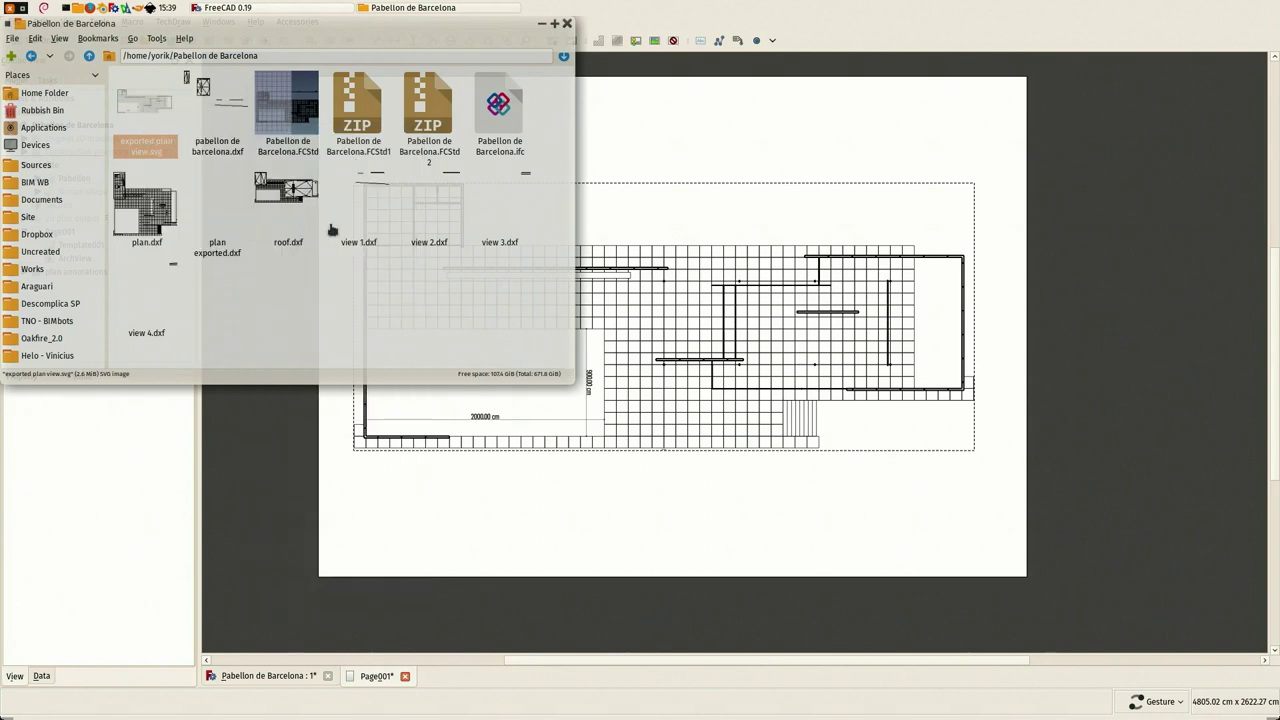
drag(402, 25, 556, 153)
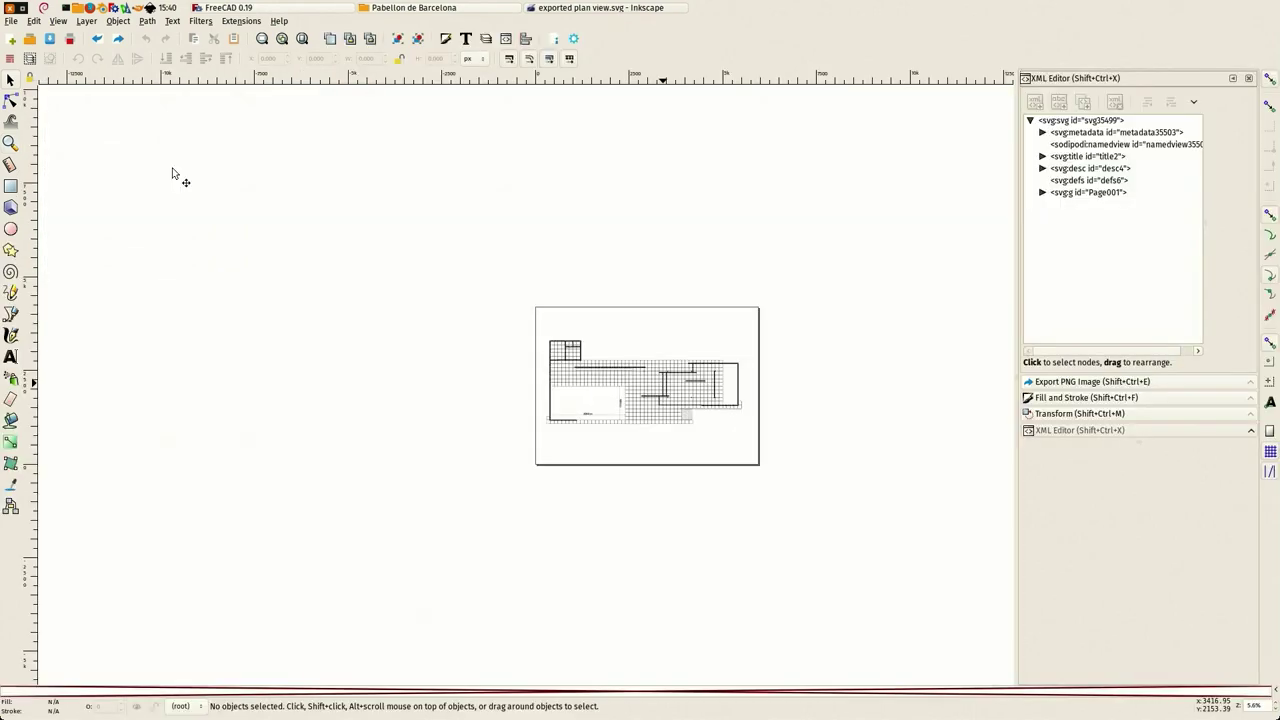
Step: Zoom in and out on the pavilion plan in Inkscape to inspect its dimensions
ctrl+scroll(650, 350, up, 7)
ctrl+scroll(645, 347, down, 4)
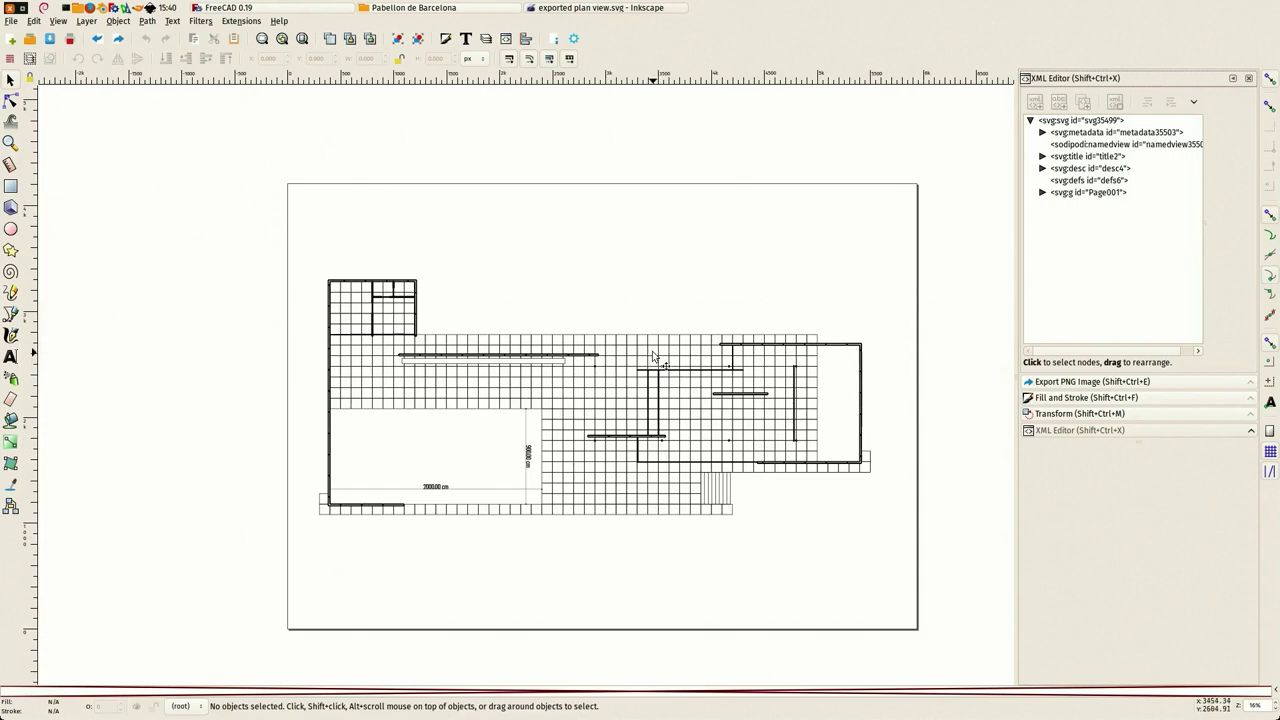
ctrl+scroll(477, 471, up, 6)
ctrl+scroll(480, 470, down, 4)
ctrl+scroll(480, 470, down, 2)
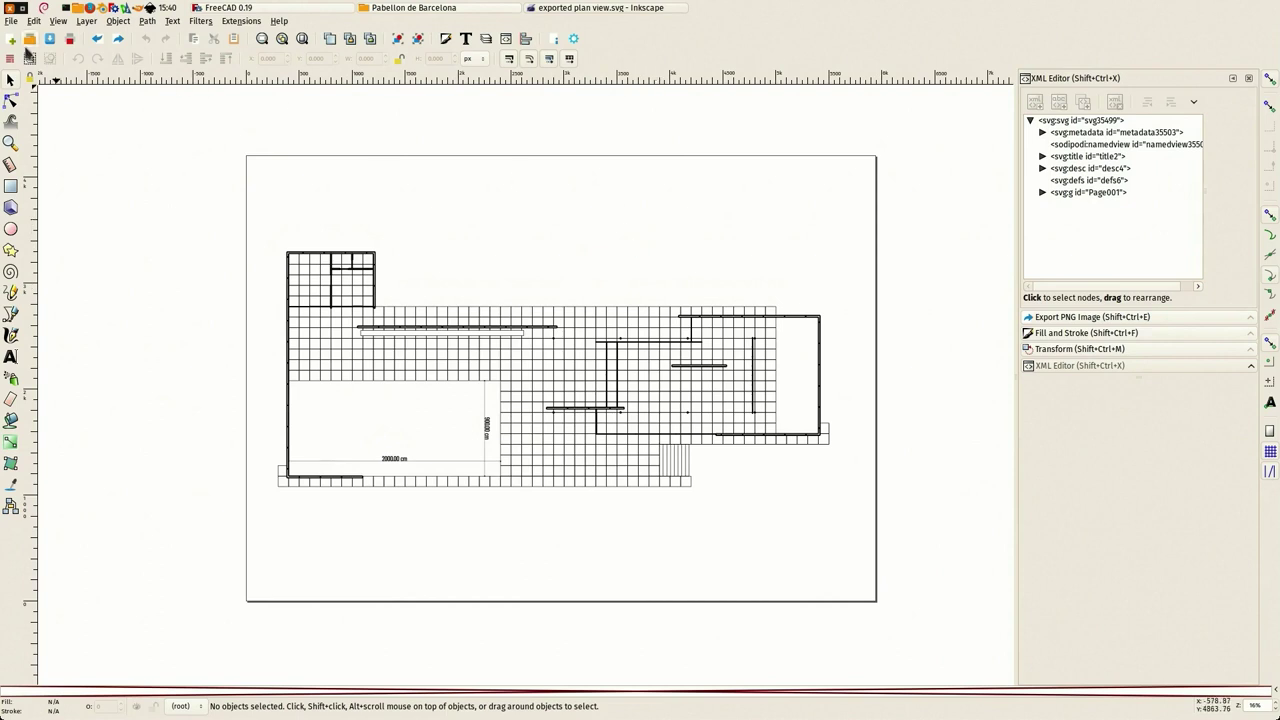
Step: Check the 1571.63 × 1111.25 mm page size in Document Properties
click(11, 20)
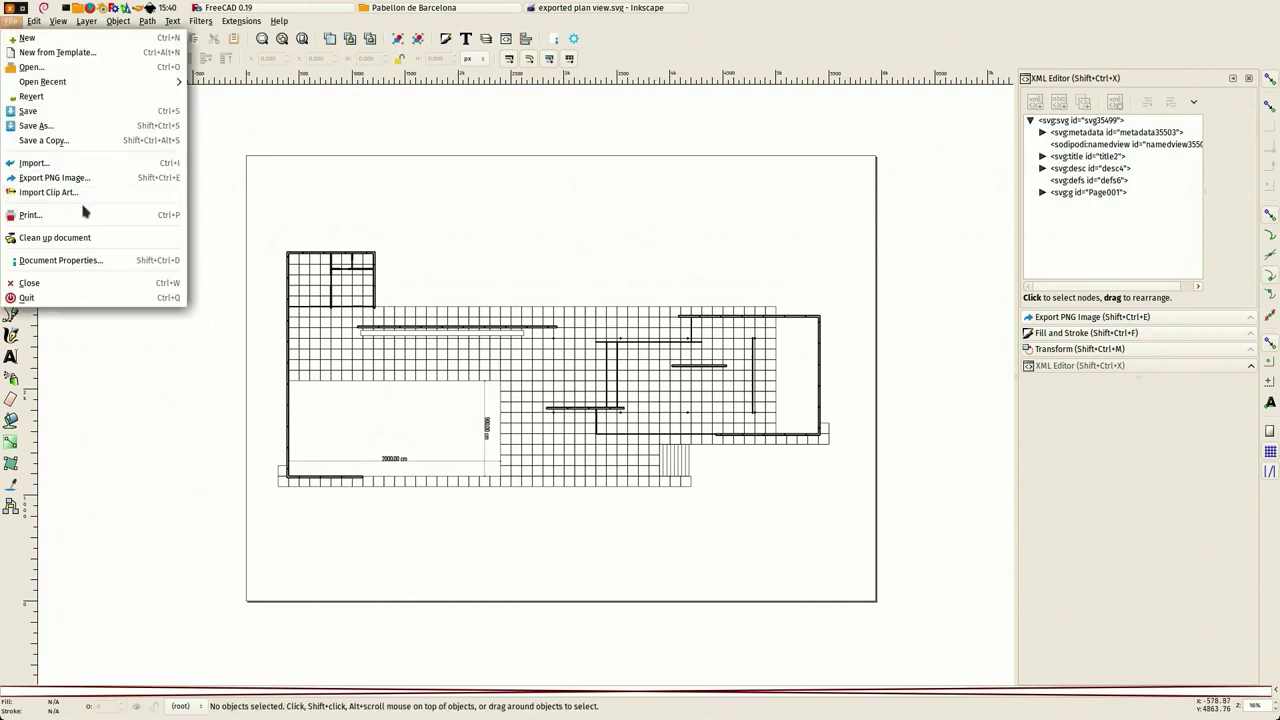
click(80, 262)
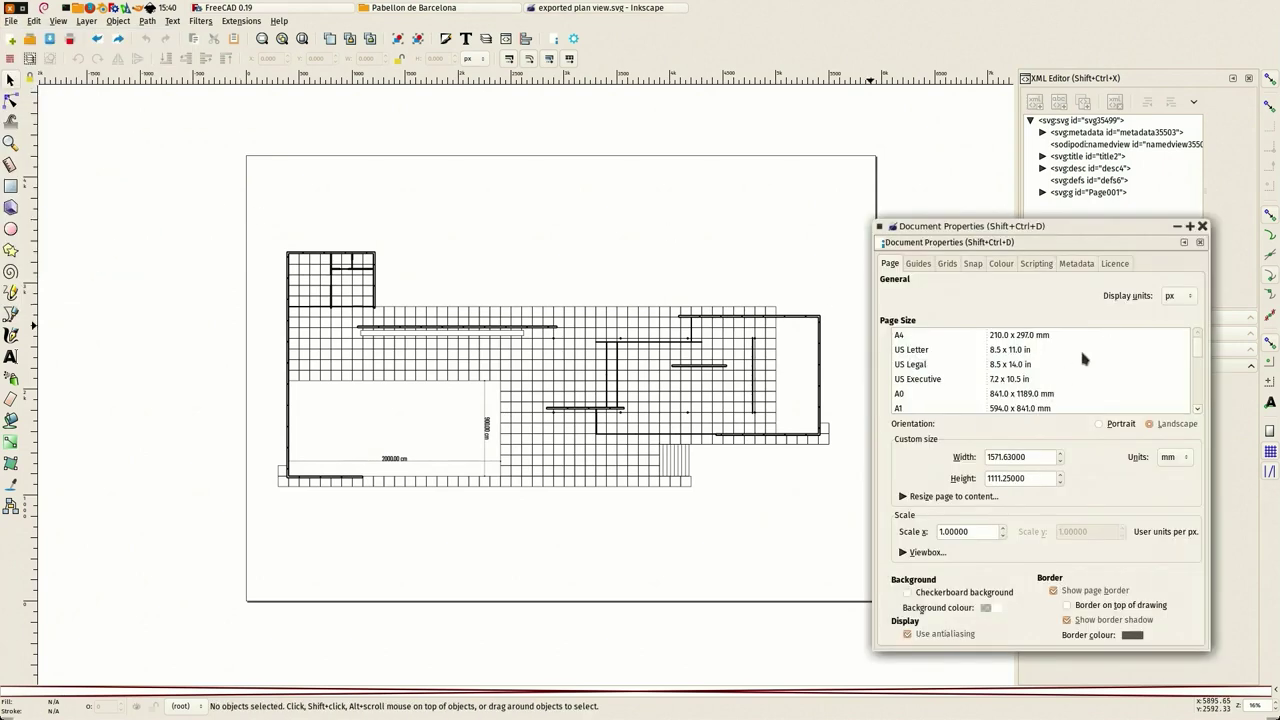
click(1204, 227)
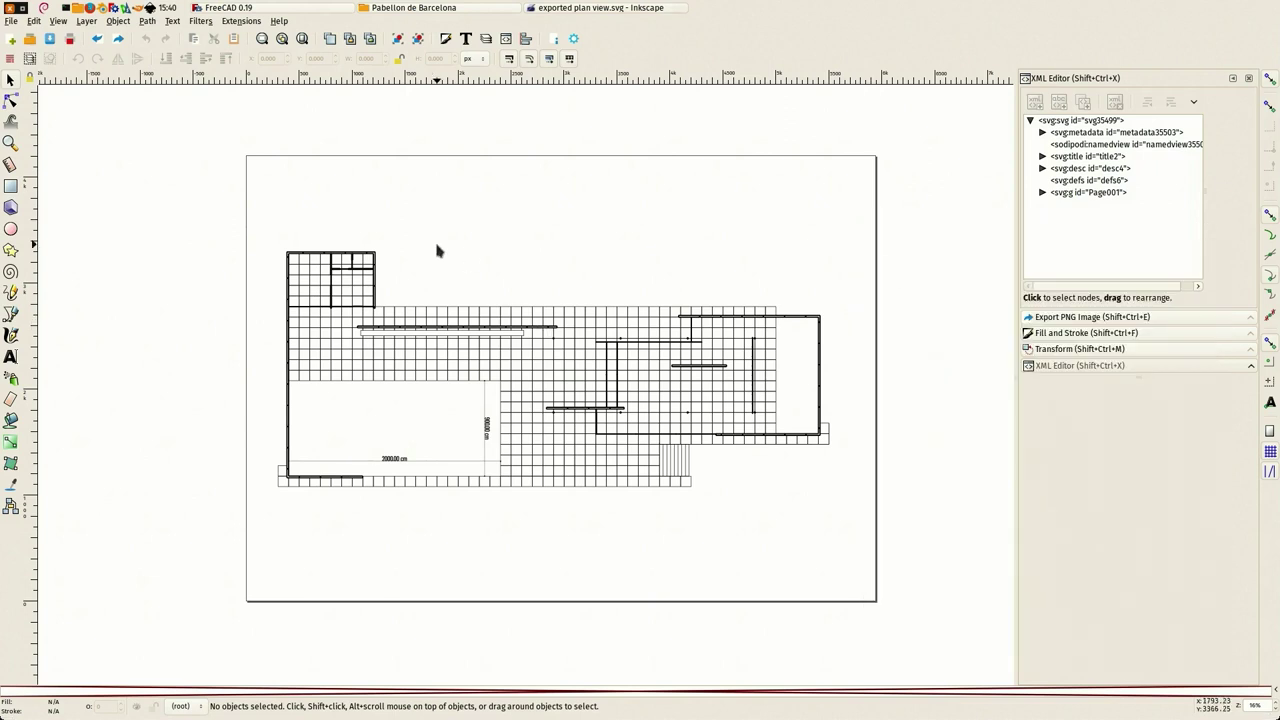
middle_drag(234, 277, 248, 270)
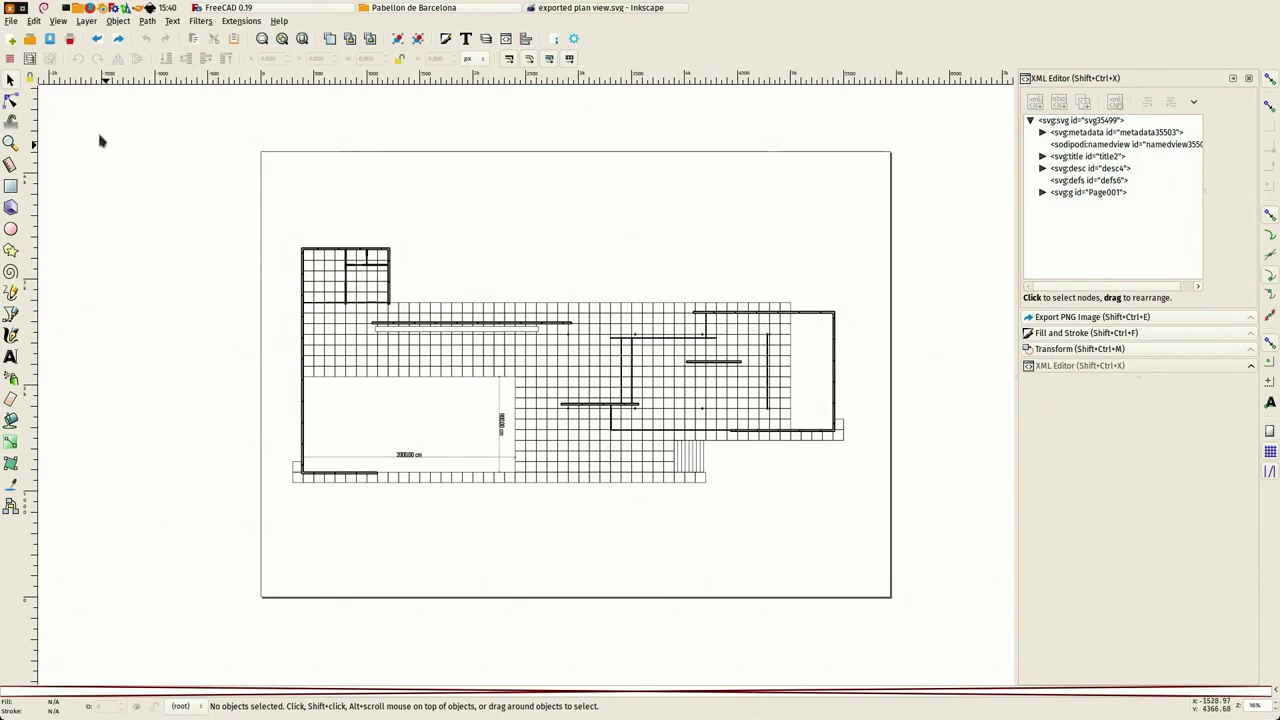
Step: Save the drawing as exported plan view.pdf, accepting the default PDF options
click(12, 27)
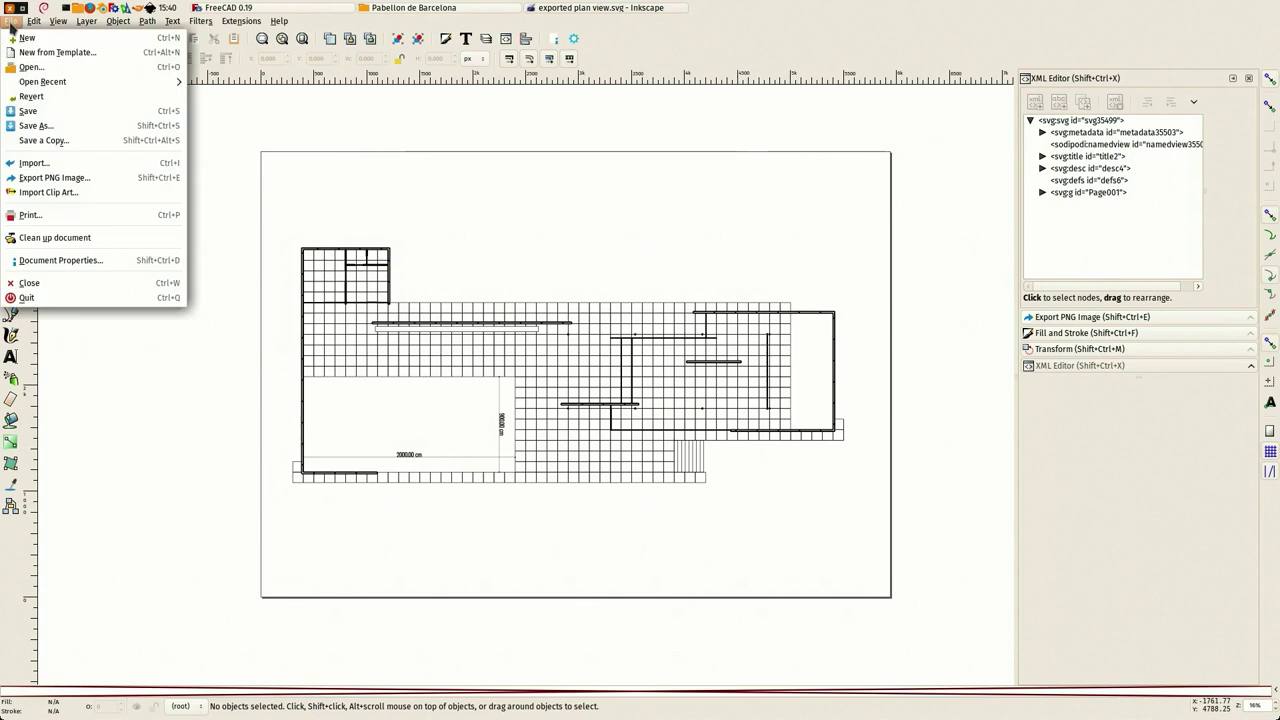
click(40, 127)
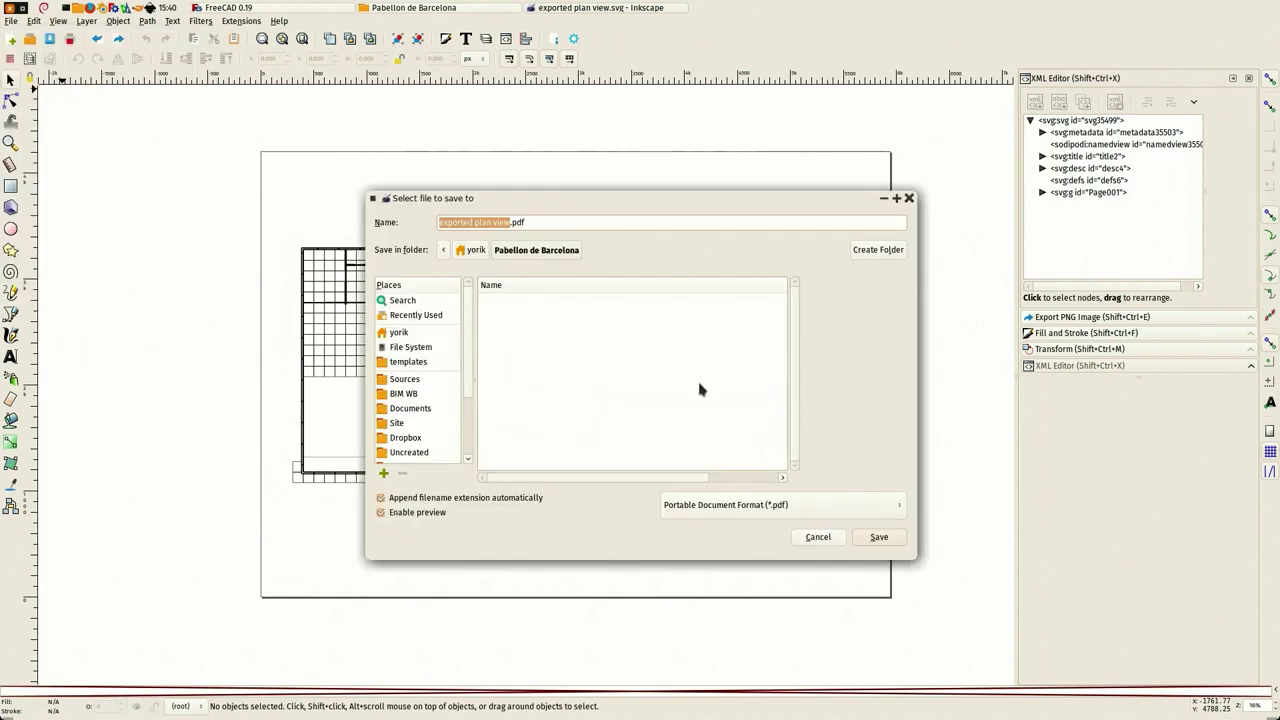
click(878, 538)
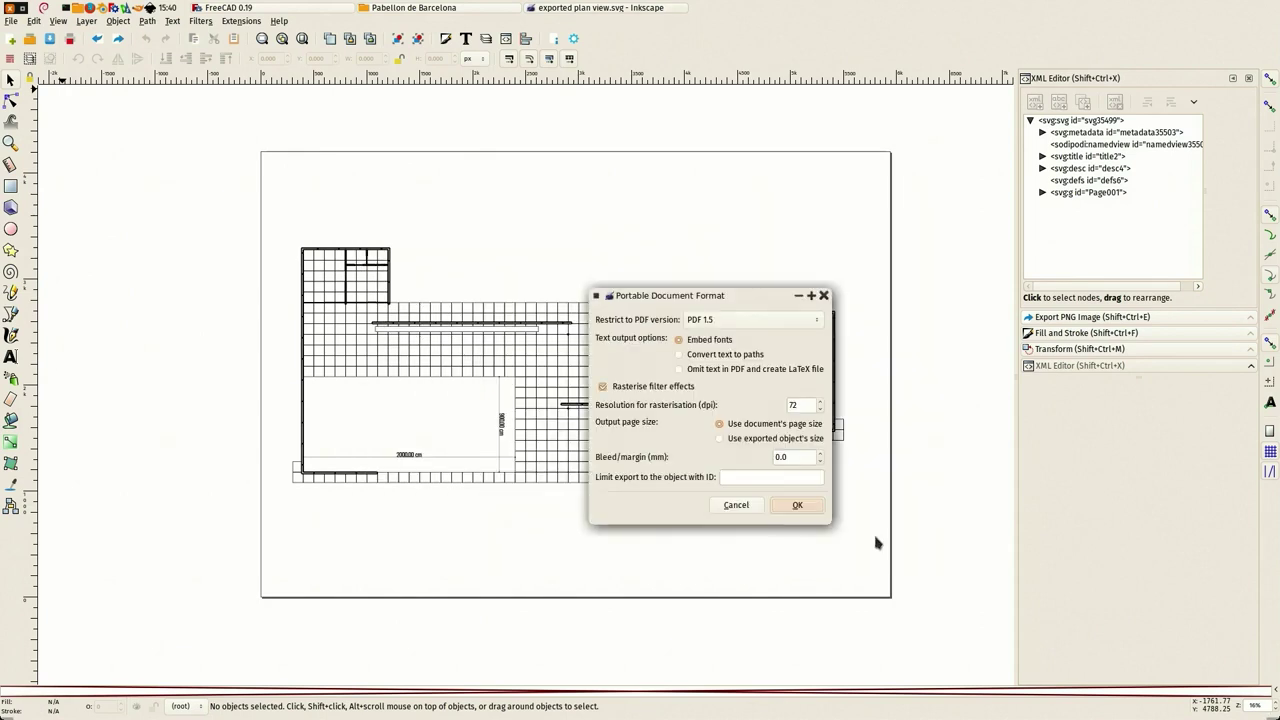
click(790, 506)
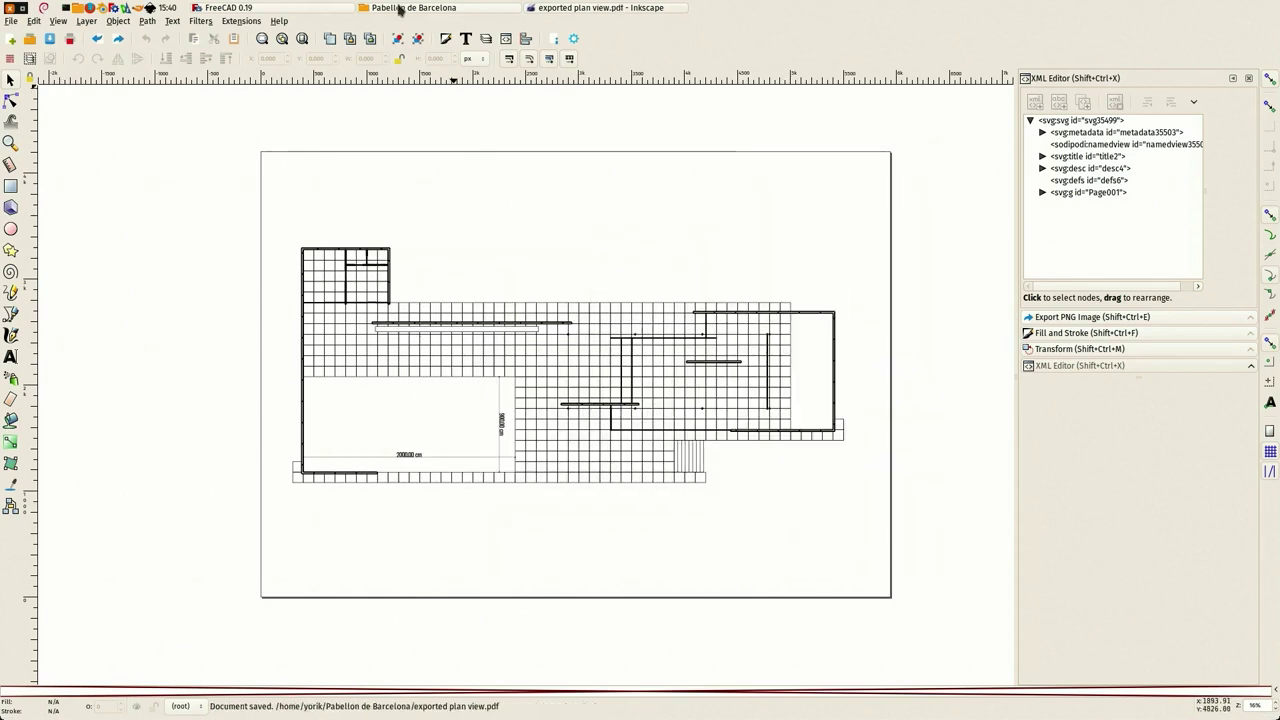
click(402, 8)
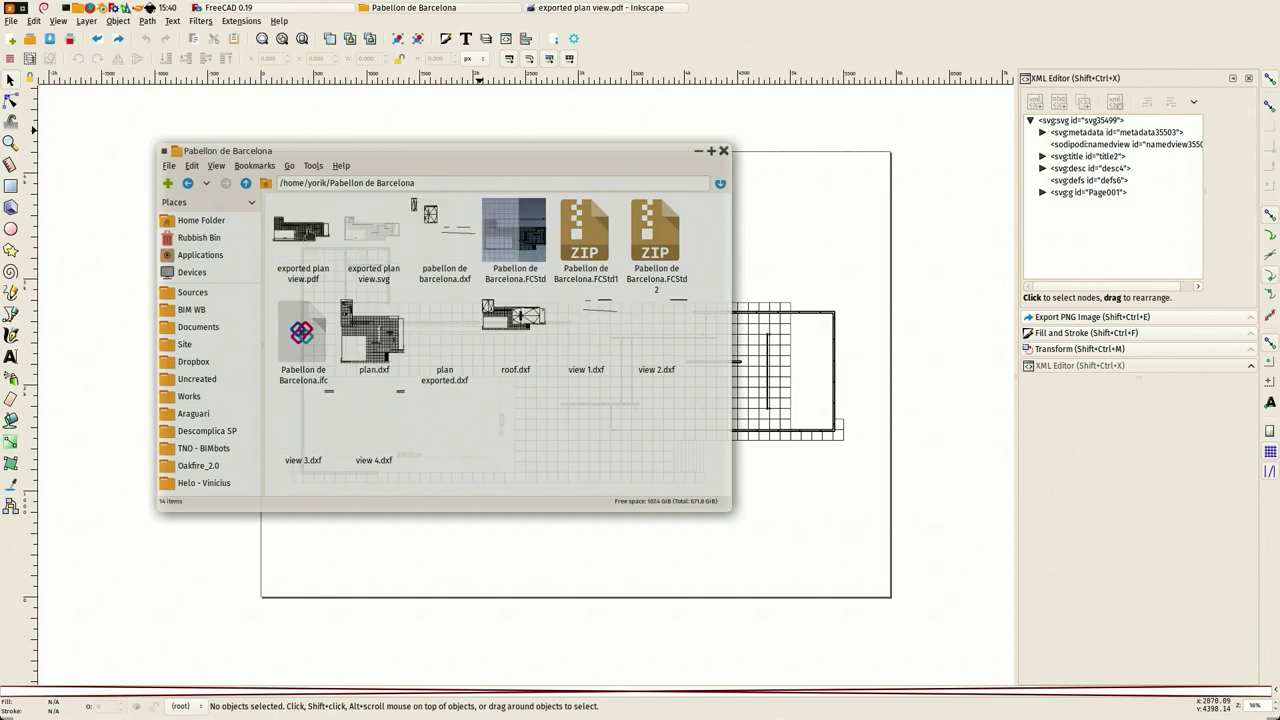
Step: Open exported plan view.pdf in the Atril document viewer
click(308, 238)
double_click(308, 238)
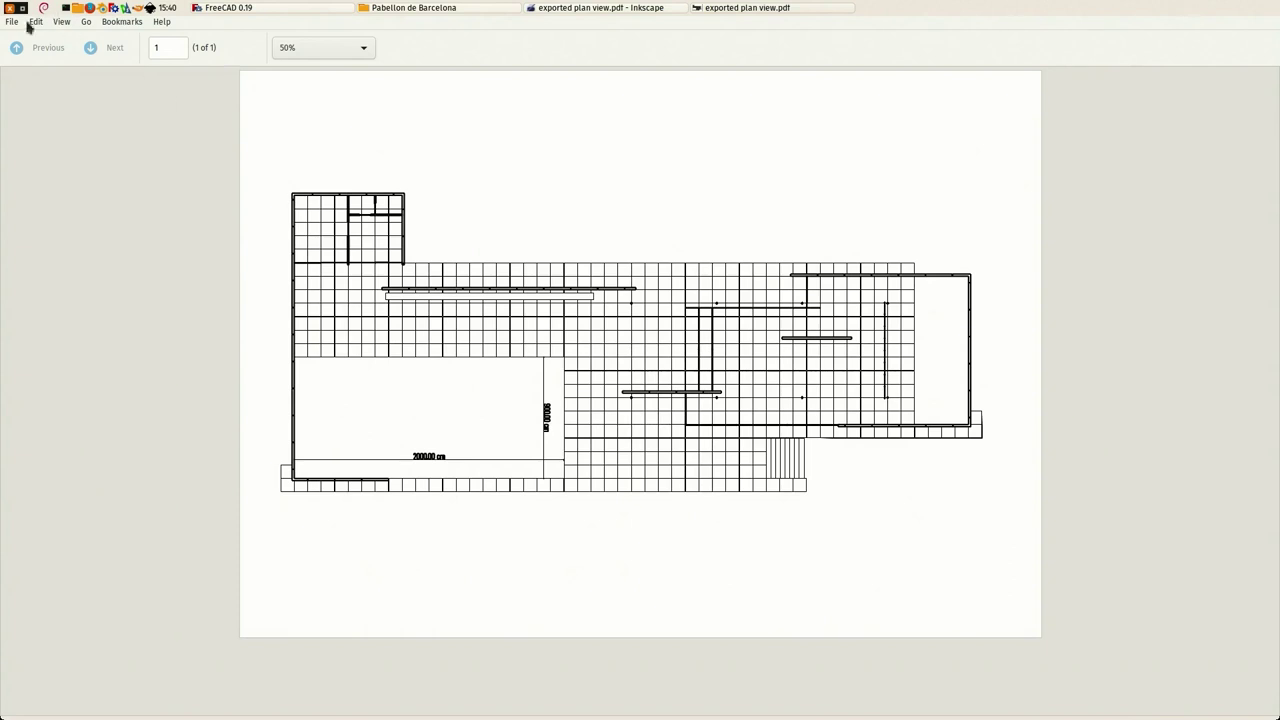
Step: Confirm the PDF is a single 1572 × 1111 mm page in its properties, then close Atril
click(12, 21)
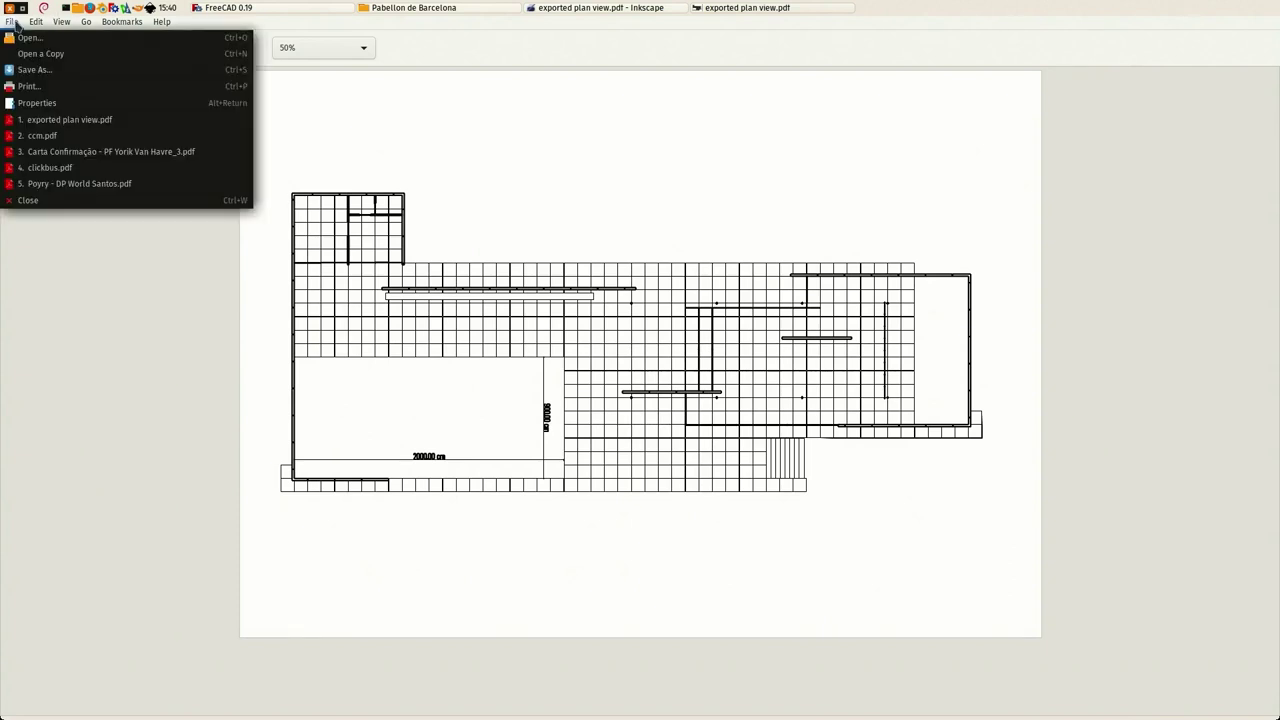
click(30, 102)
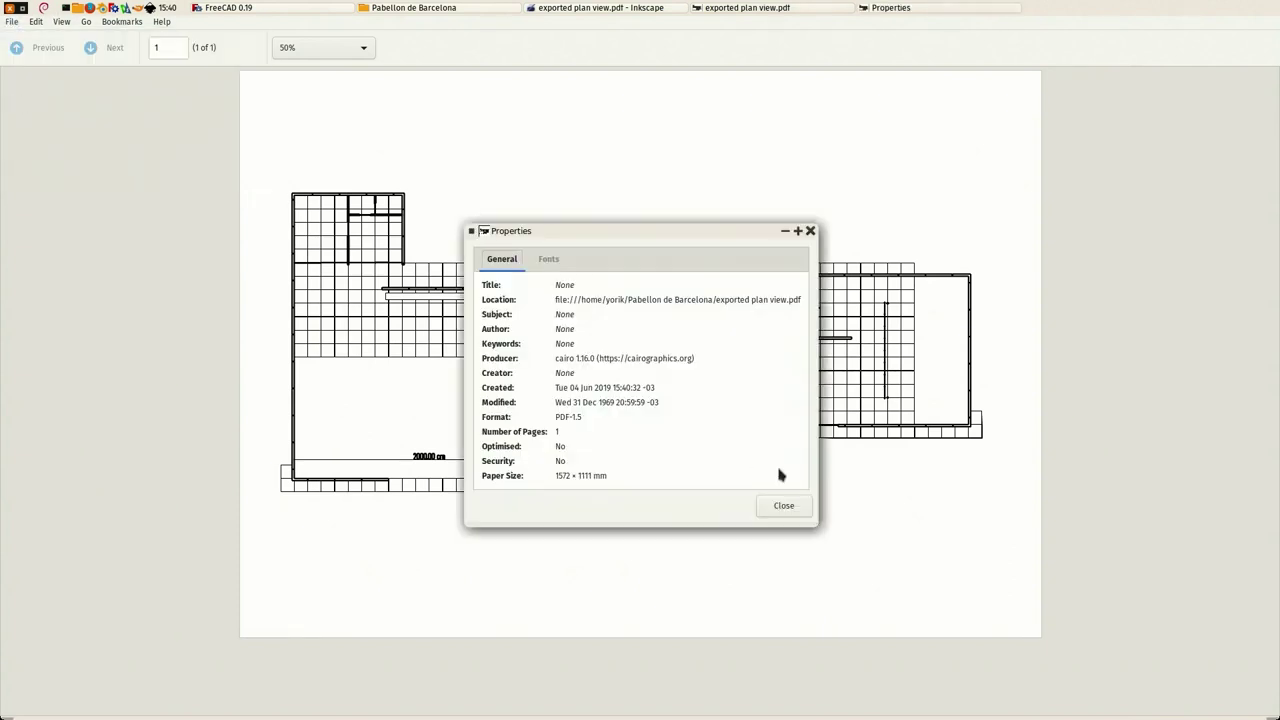
click(786, 507)
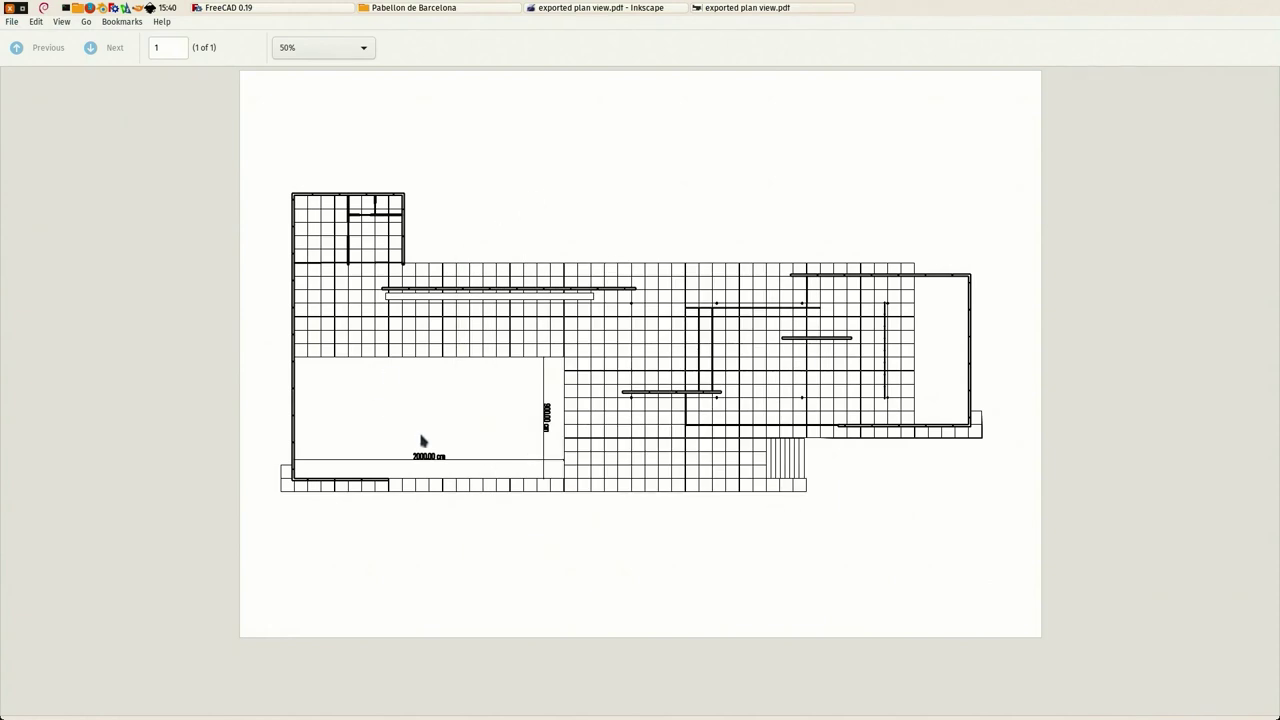
ctrl+scroll(422, 440, up, 1)
ctrl+scroll(422, 440, down, 1)
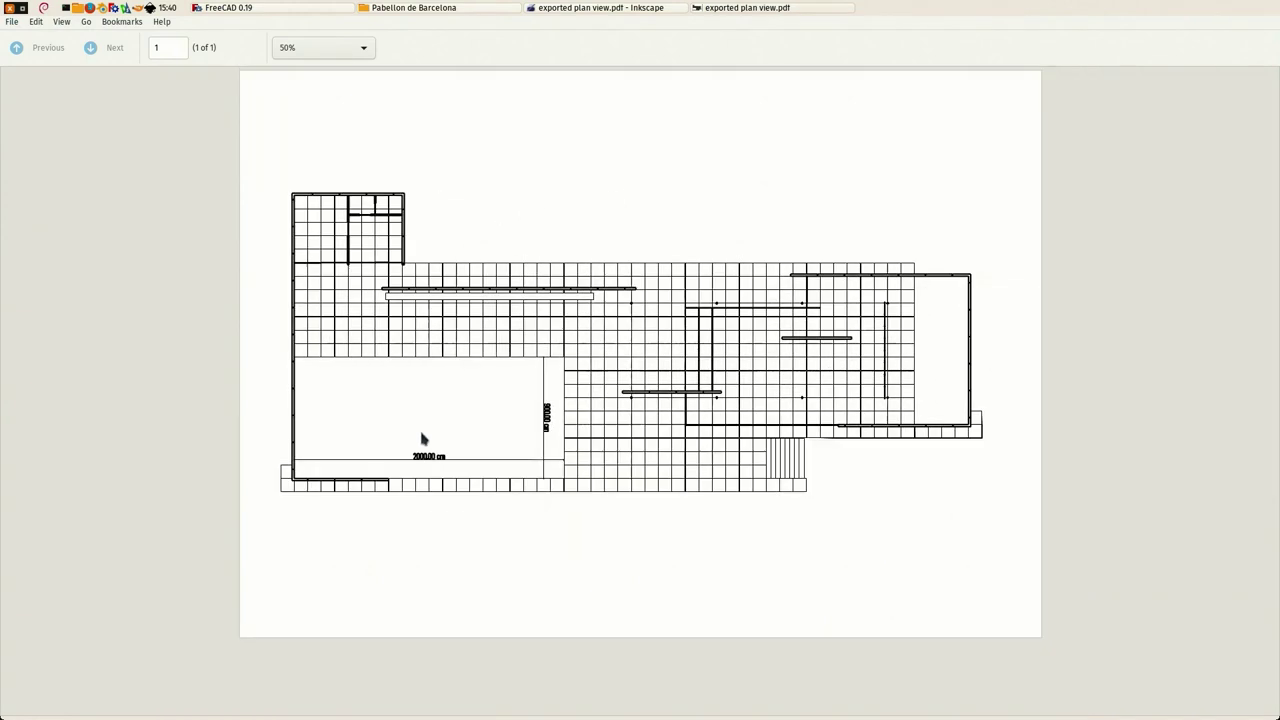
click(18, 8)
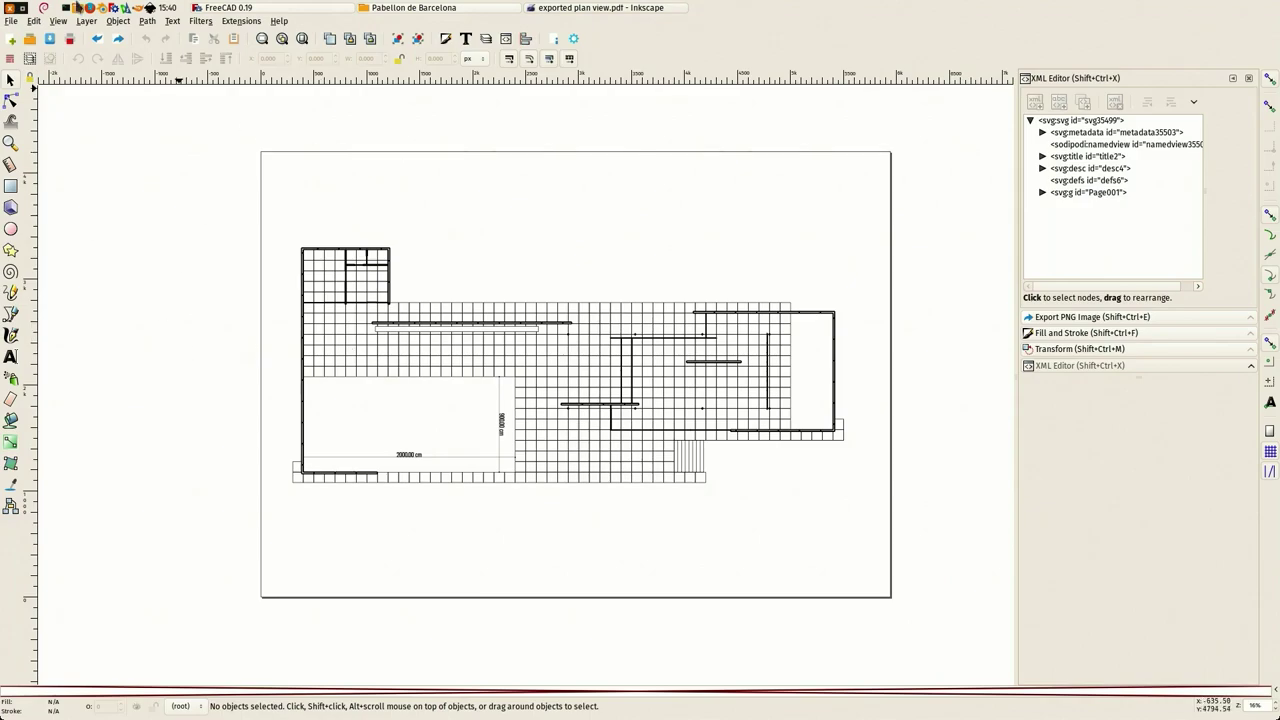
Step: Close Inkscape without saving as Inkscape SVG and return to FreeCAD's Page001 sheet
click(8, 9)
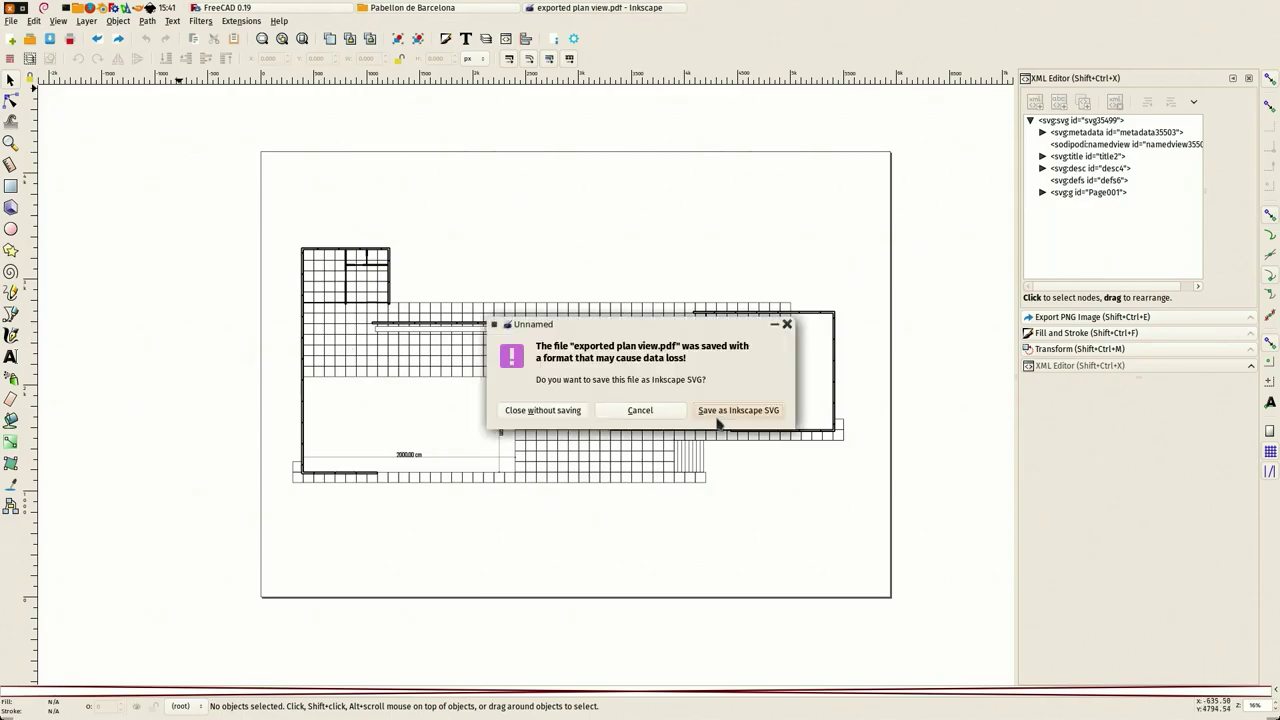
click(552, 412)
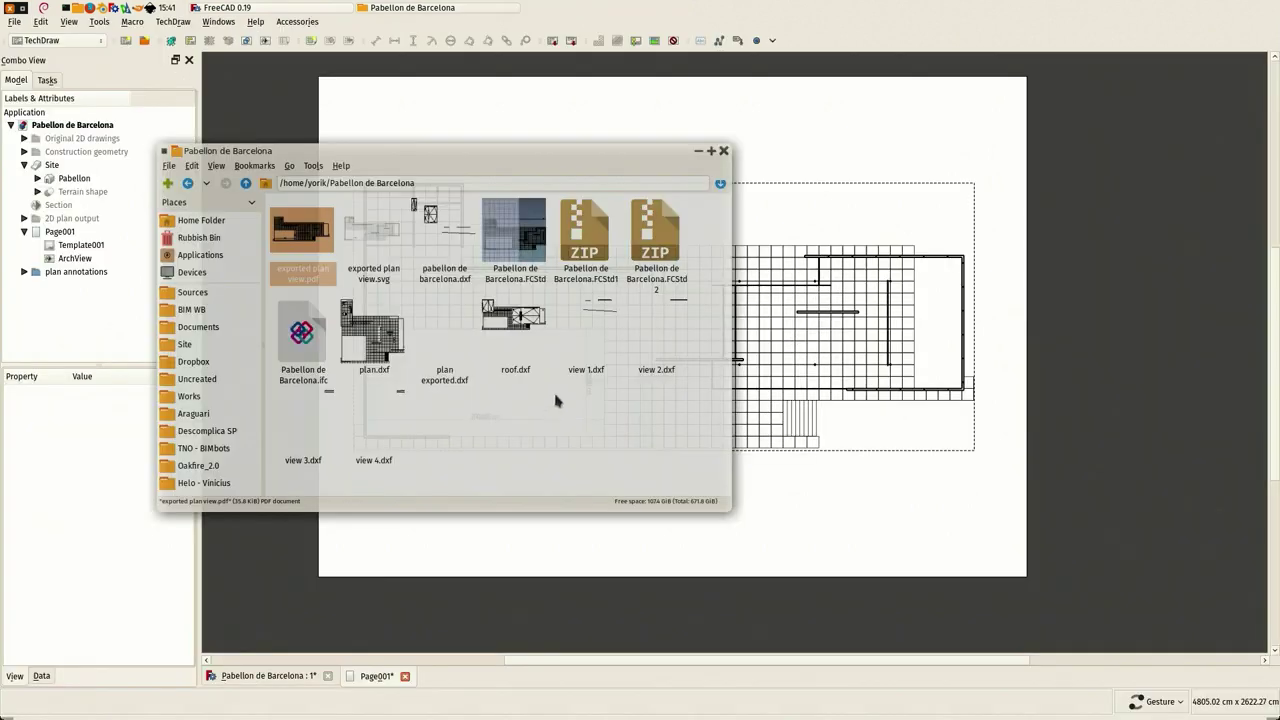
click(1033, 318)
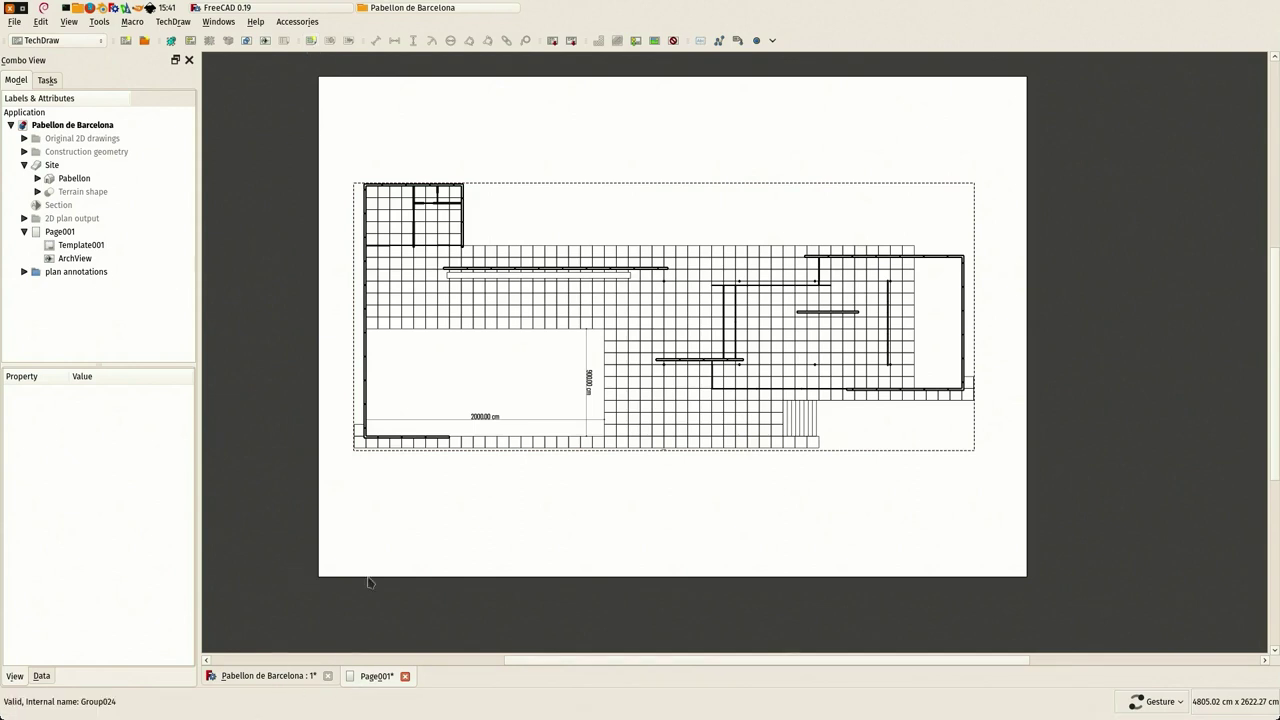
Step: Close the Page001 view, delete Page001 from the Model tree, and zoom out on the 3D site
click(261, 676)
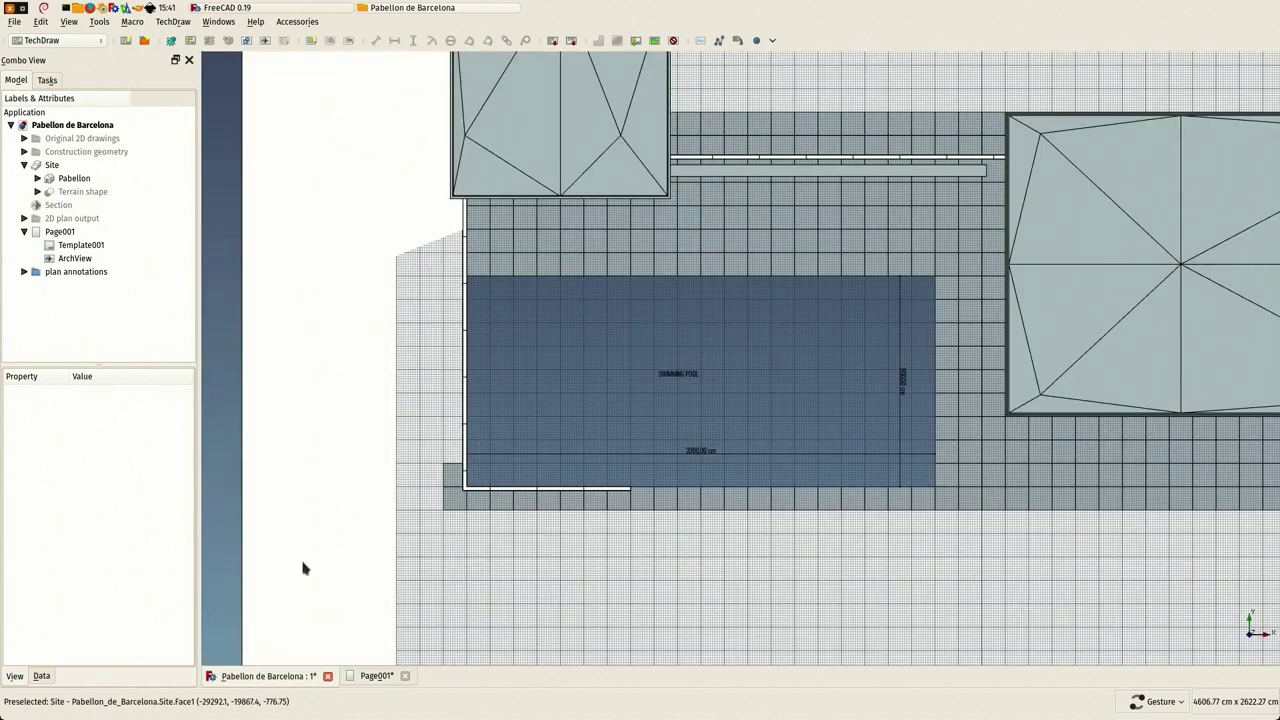
click(405, 676)
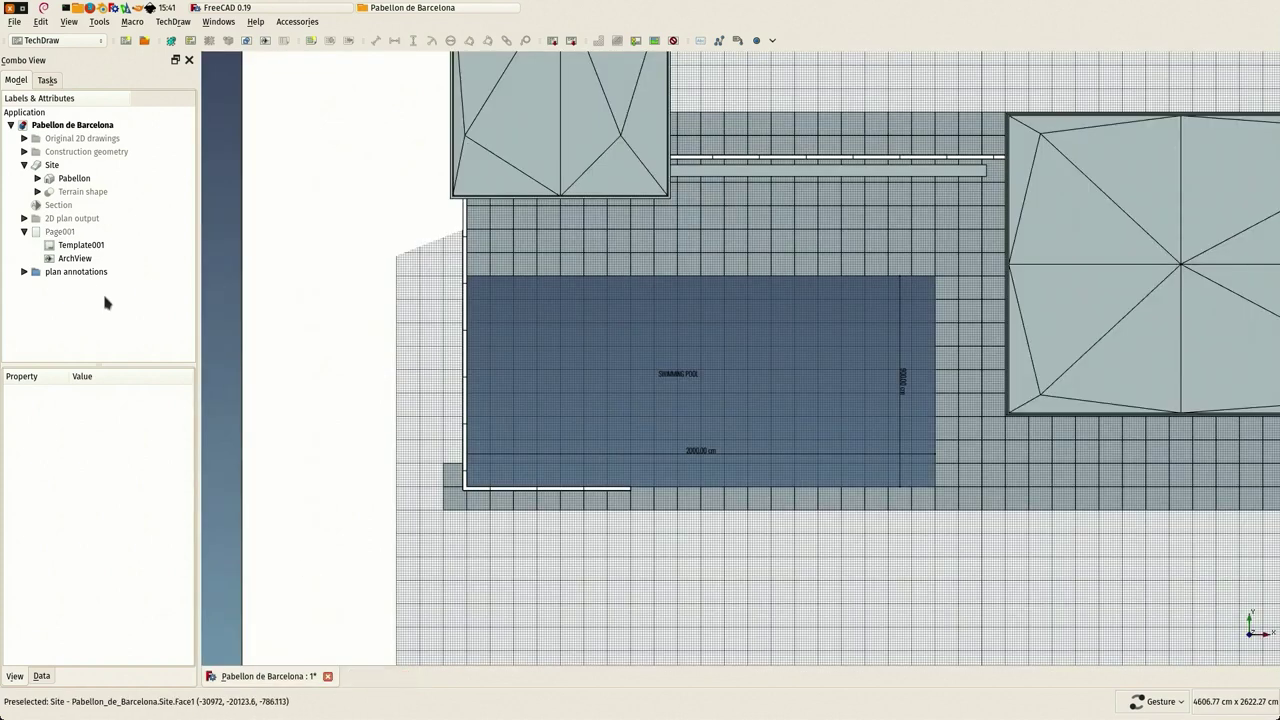
right_click(52, 233)
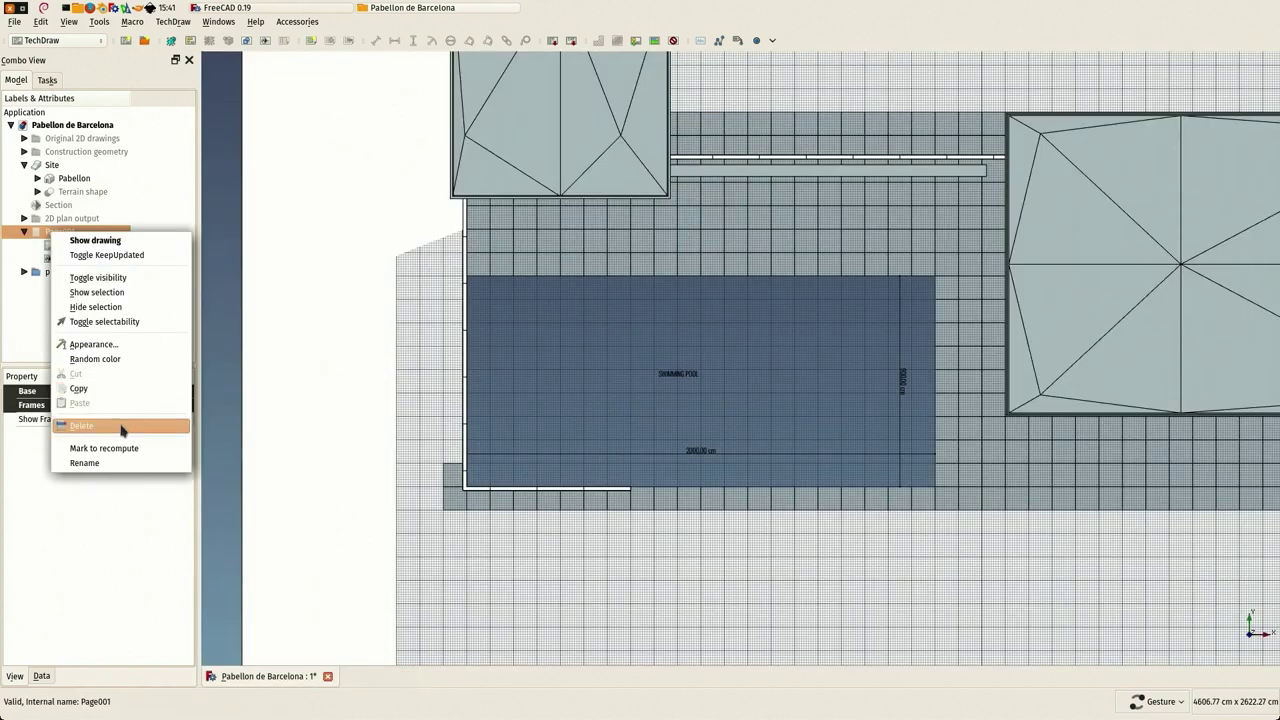
click(214, 217)
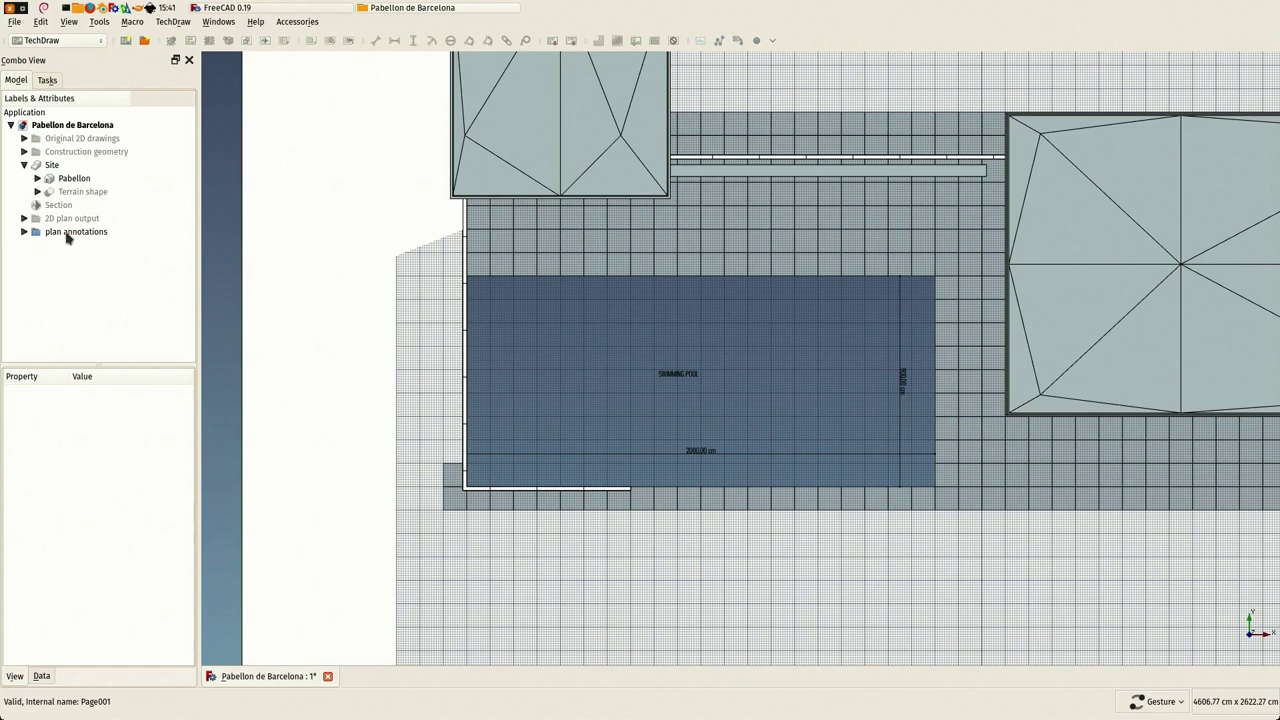
scroll(426, 323, down, 2)
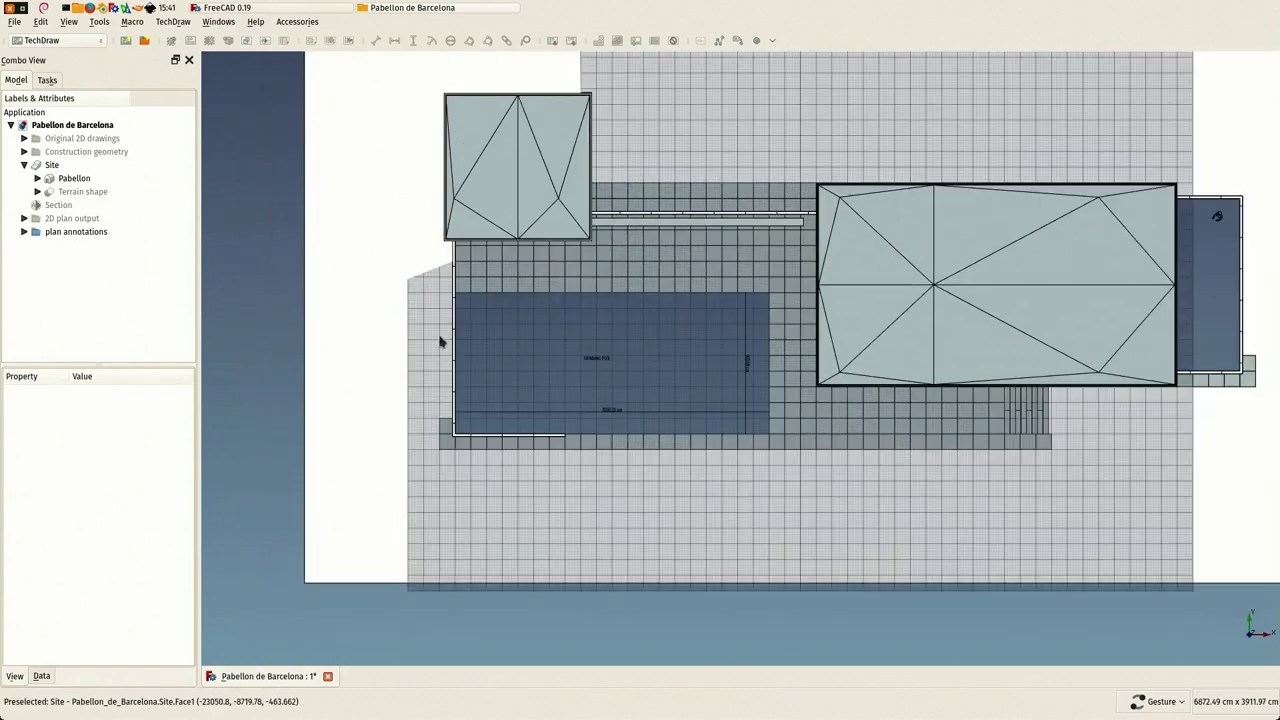
scroll(355, 505, down, 3)
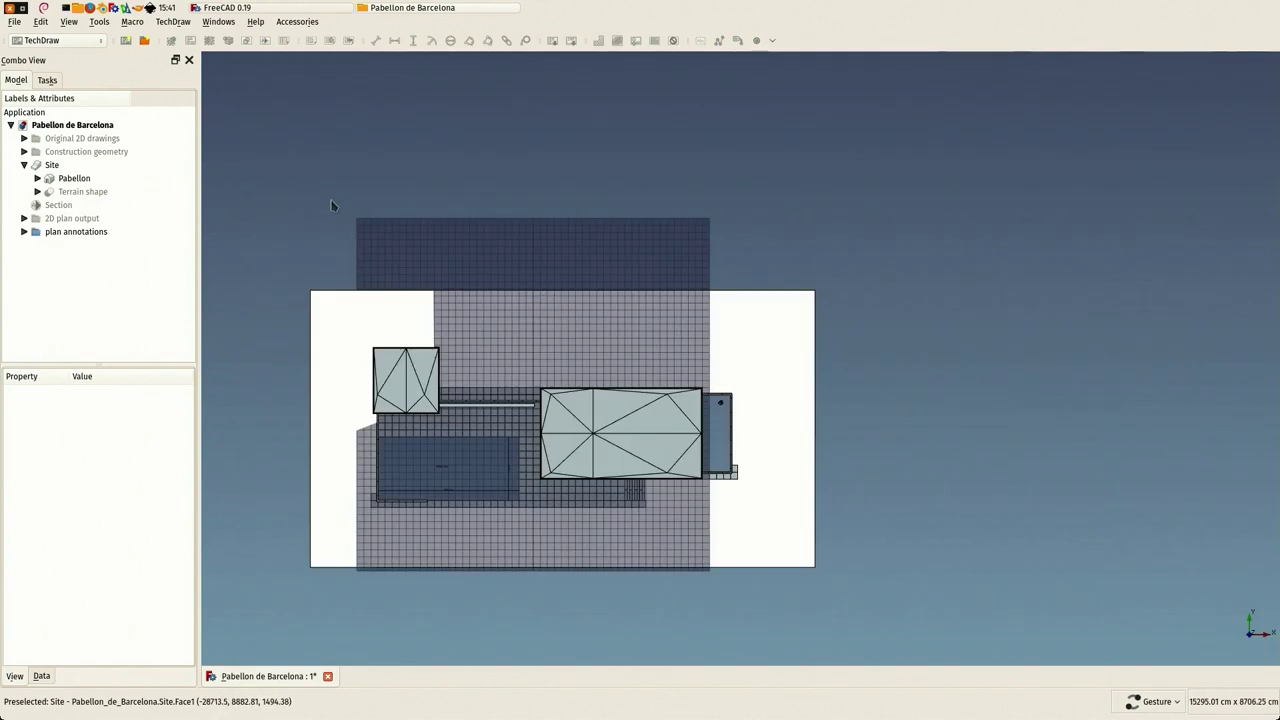
scroll(340, 195, up, 2)
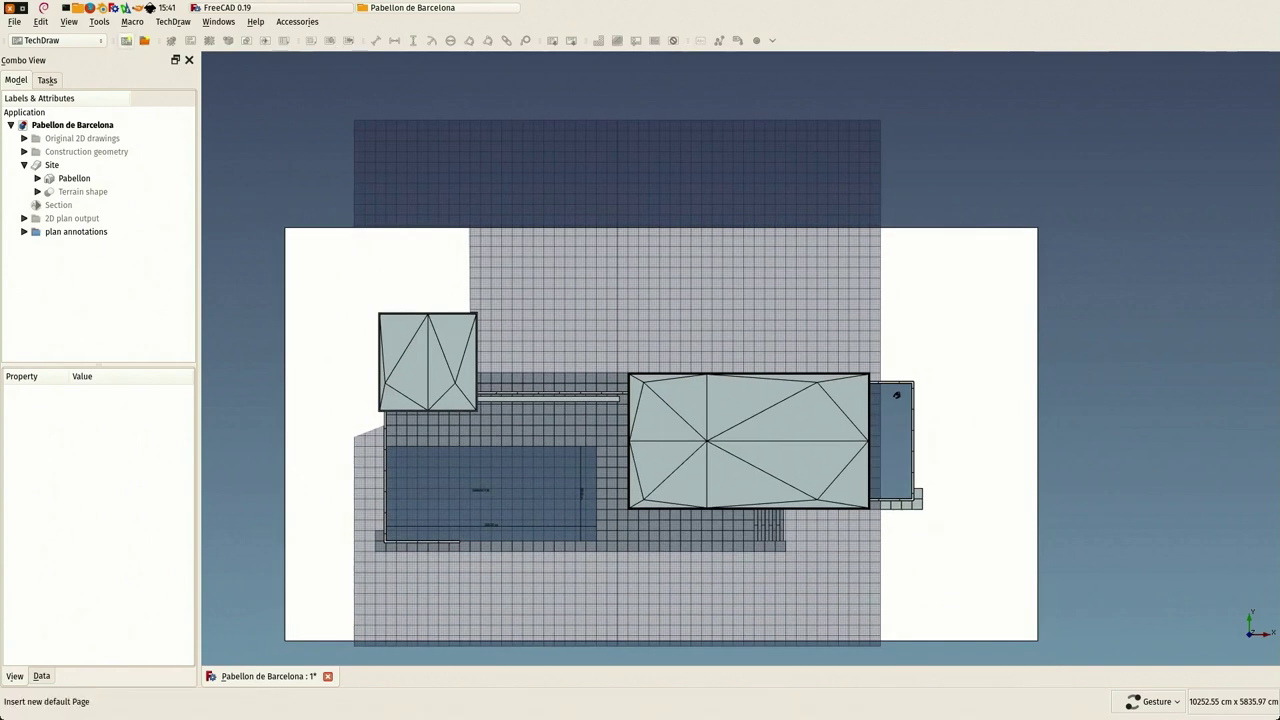
Step: Add a default A4 TechDraw page and insert a view of the Pabellon onto it
click(125, 41)
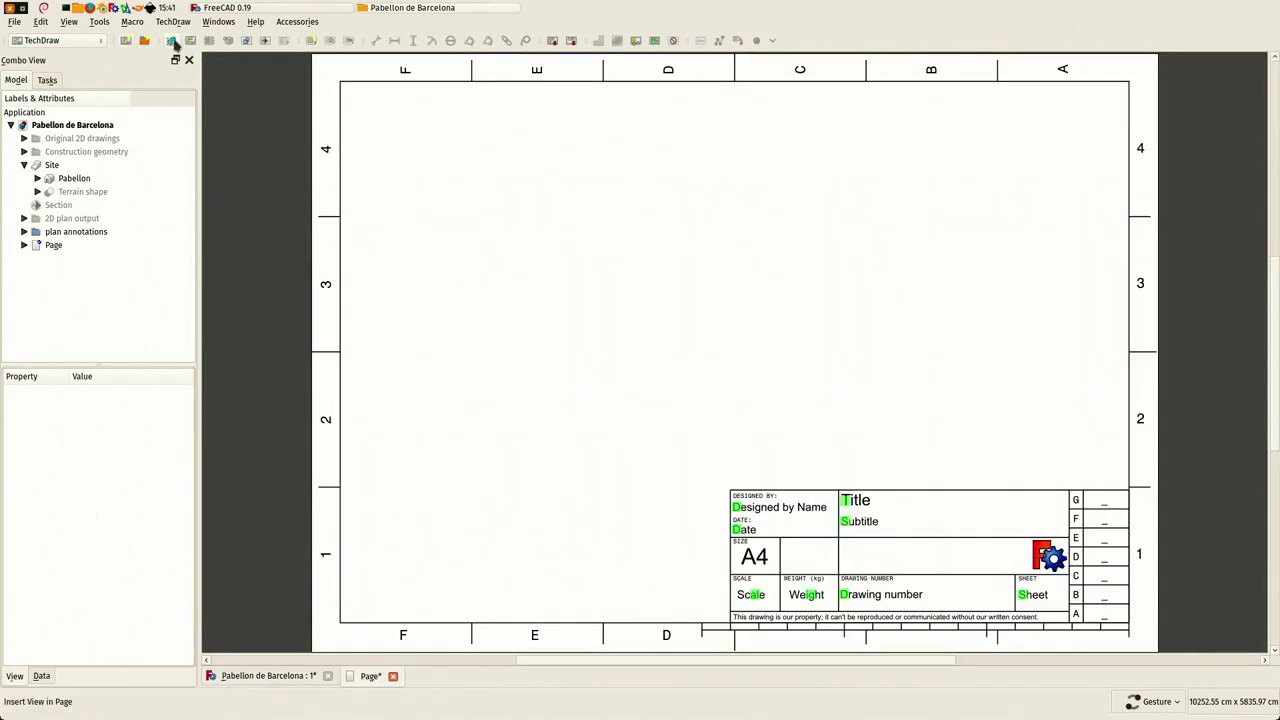
click(172, 44)
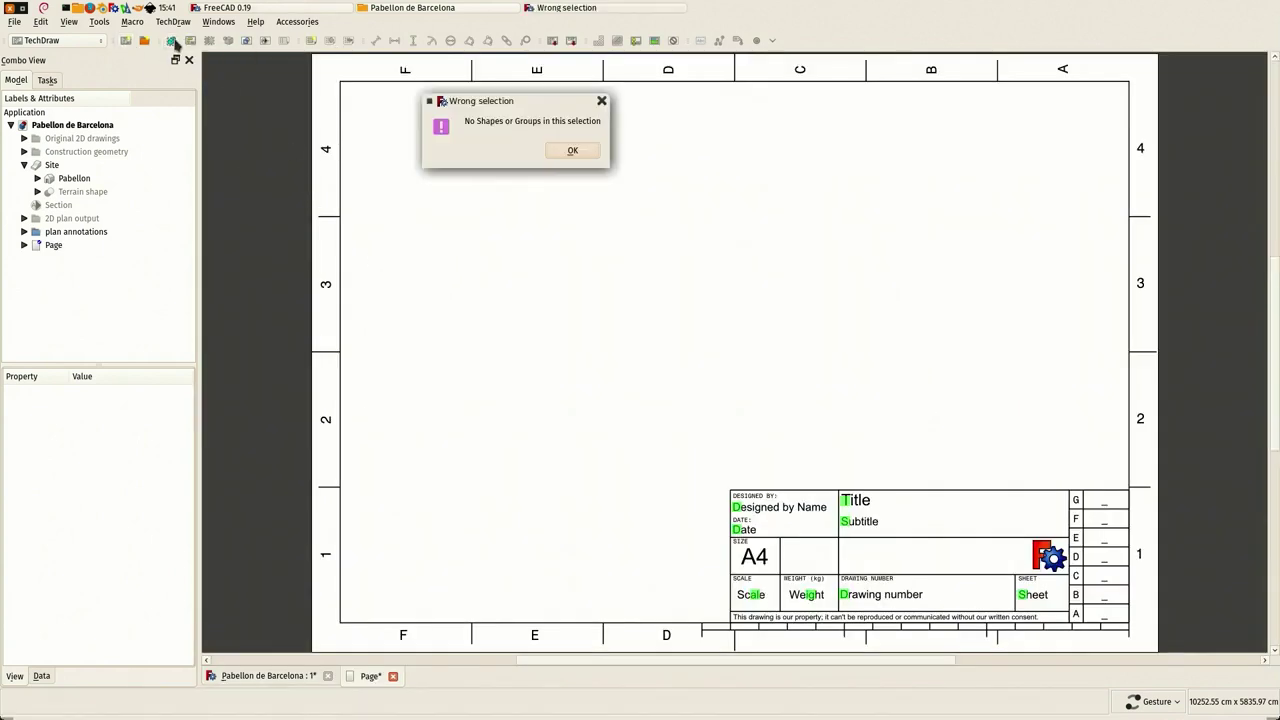
click(577, 153)
click(74, 178)
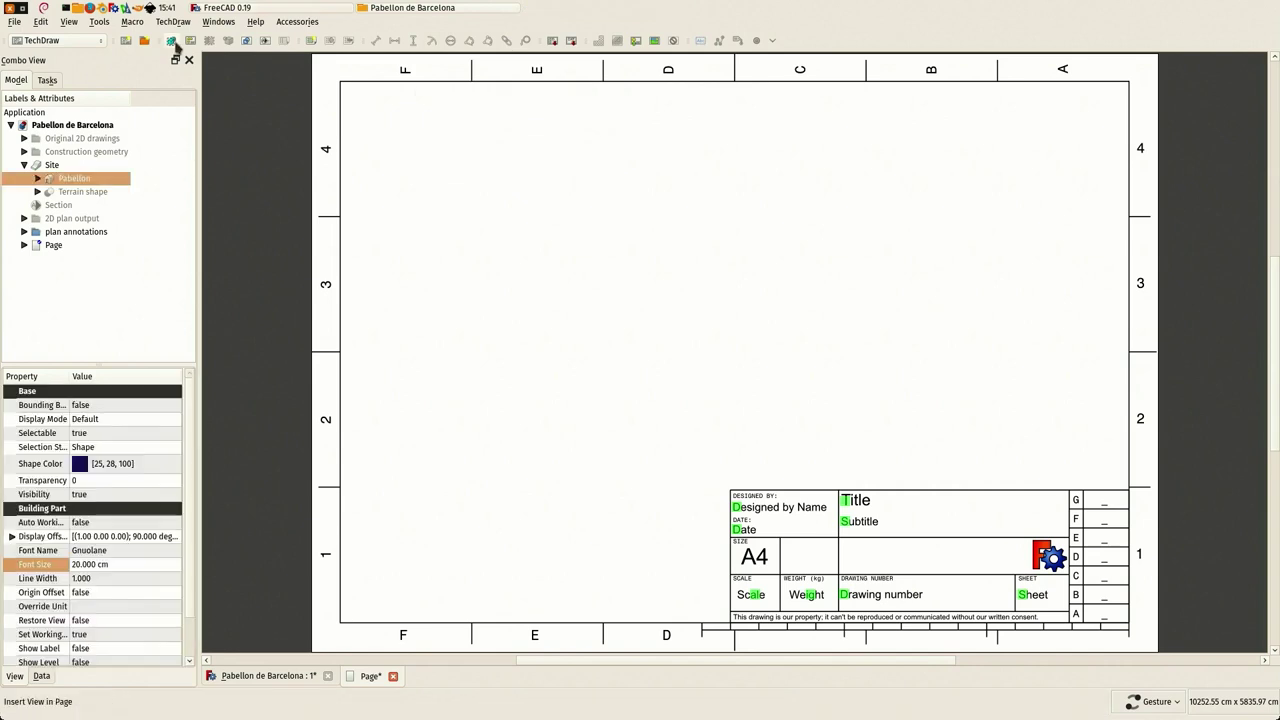
click(172, 42)
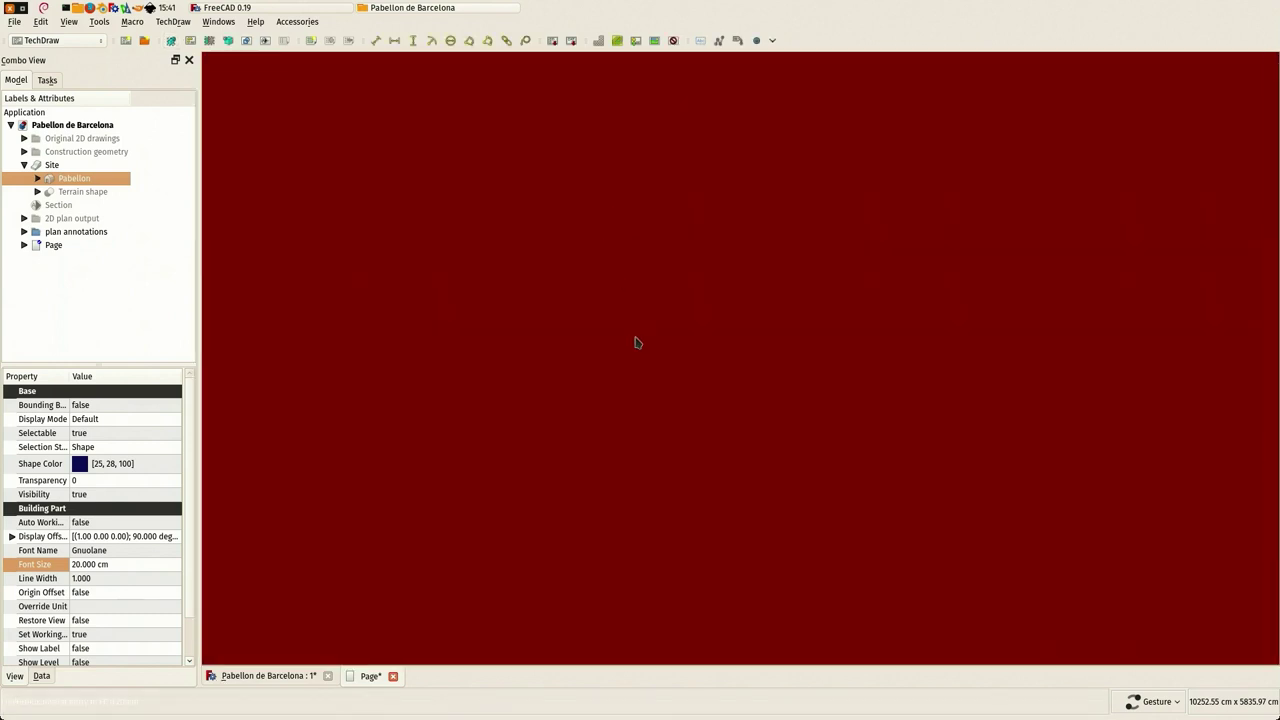
Step: Set the new view's Scale Type to Custom with a Scale of 0.005
scroll(330, 588, down, 3)
scroll(466, 451, down, 5)
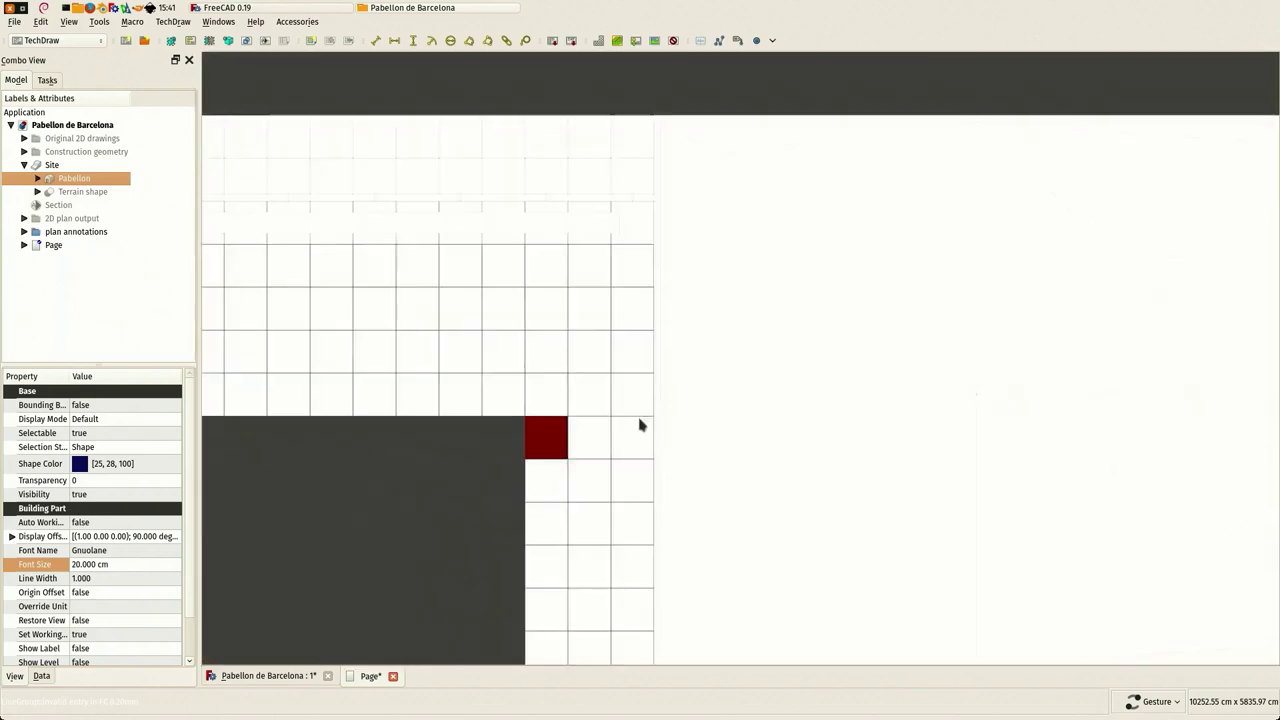
scroll(680, 423, up, 4)
scroll(749, 406, down, 2)
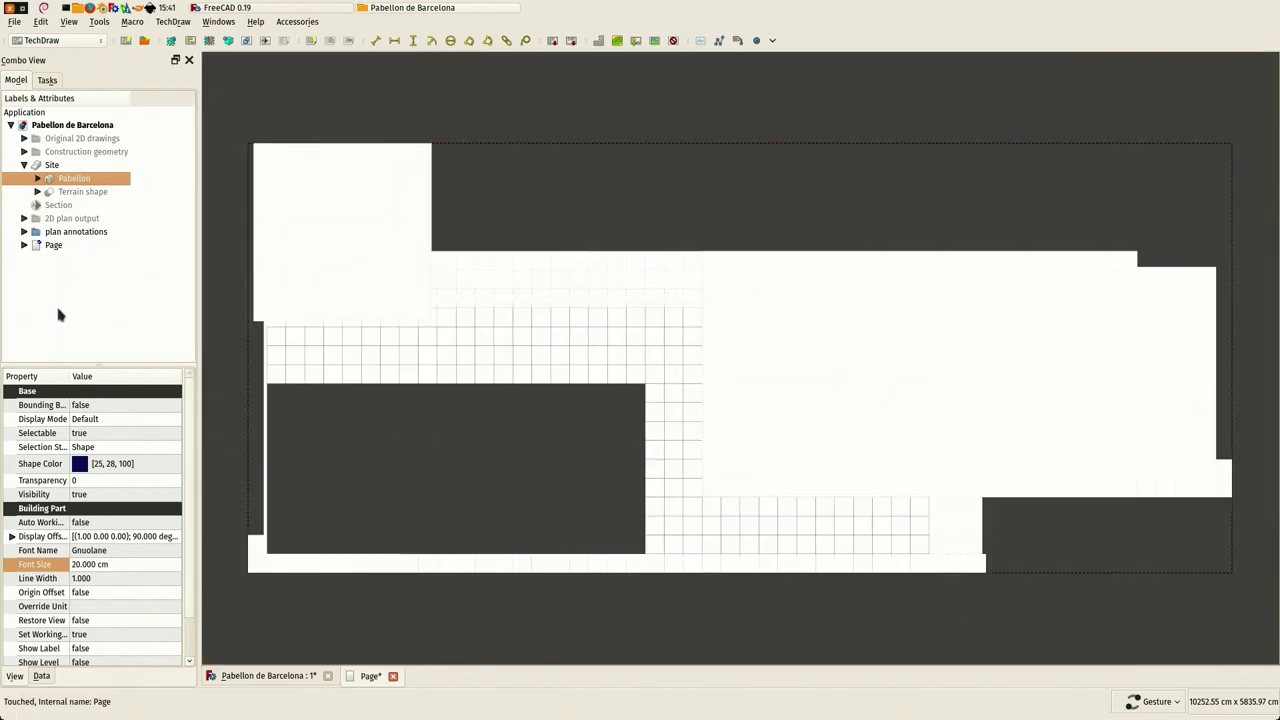
click(24, 245)
click(66, 272)
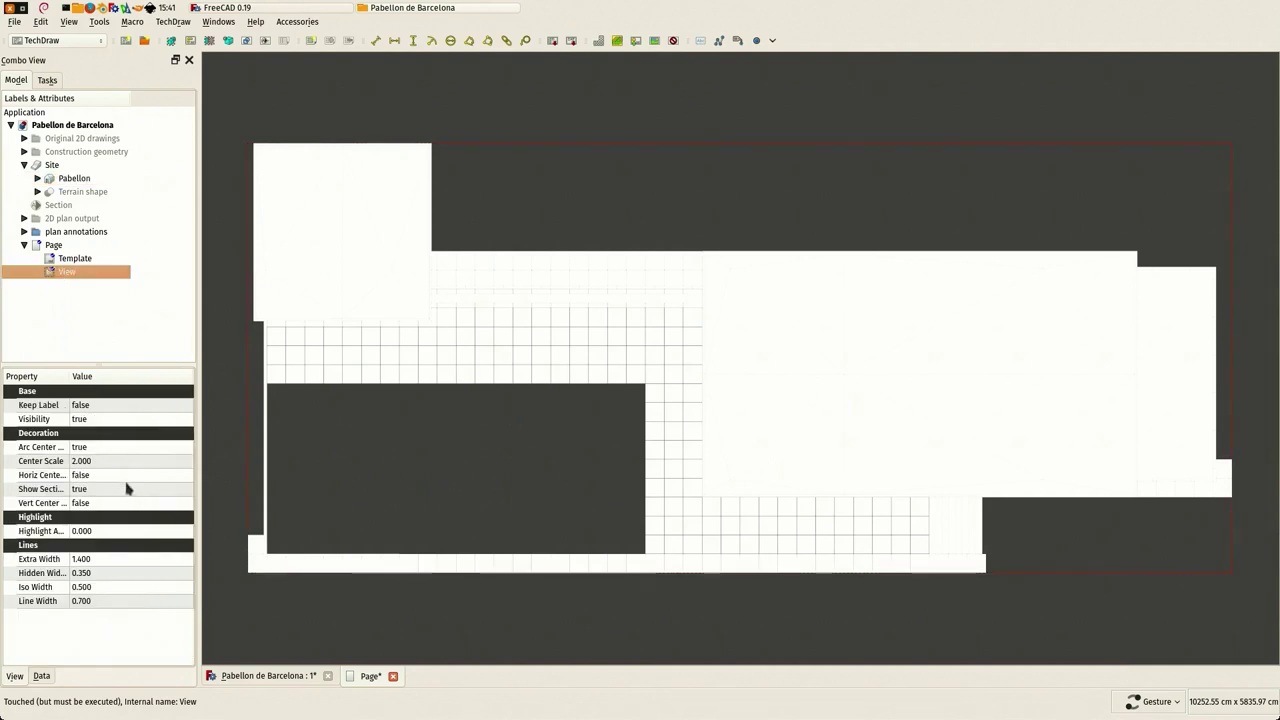
click(41, 676)
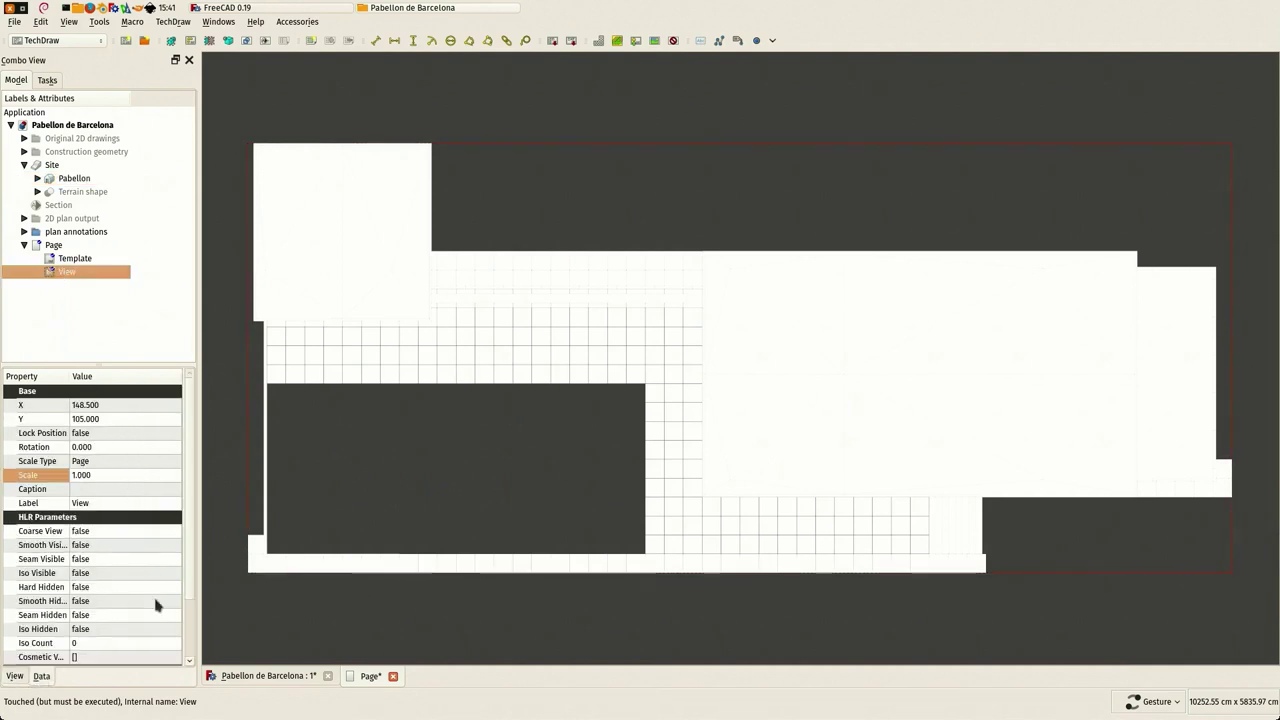
click(117, 463)
click(119, 465)
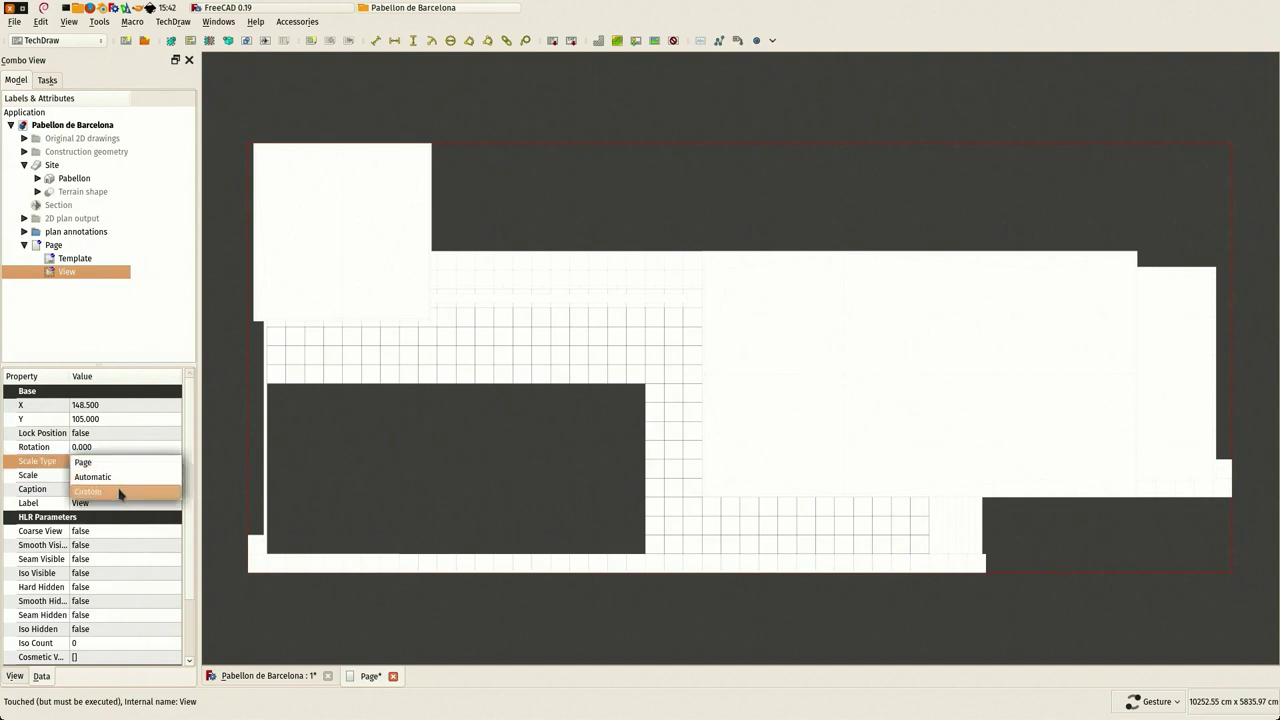
click(119, 493)
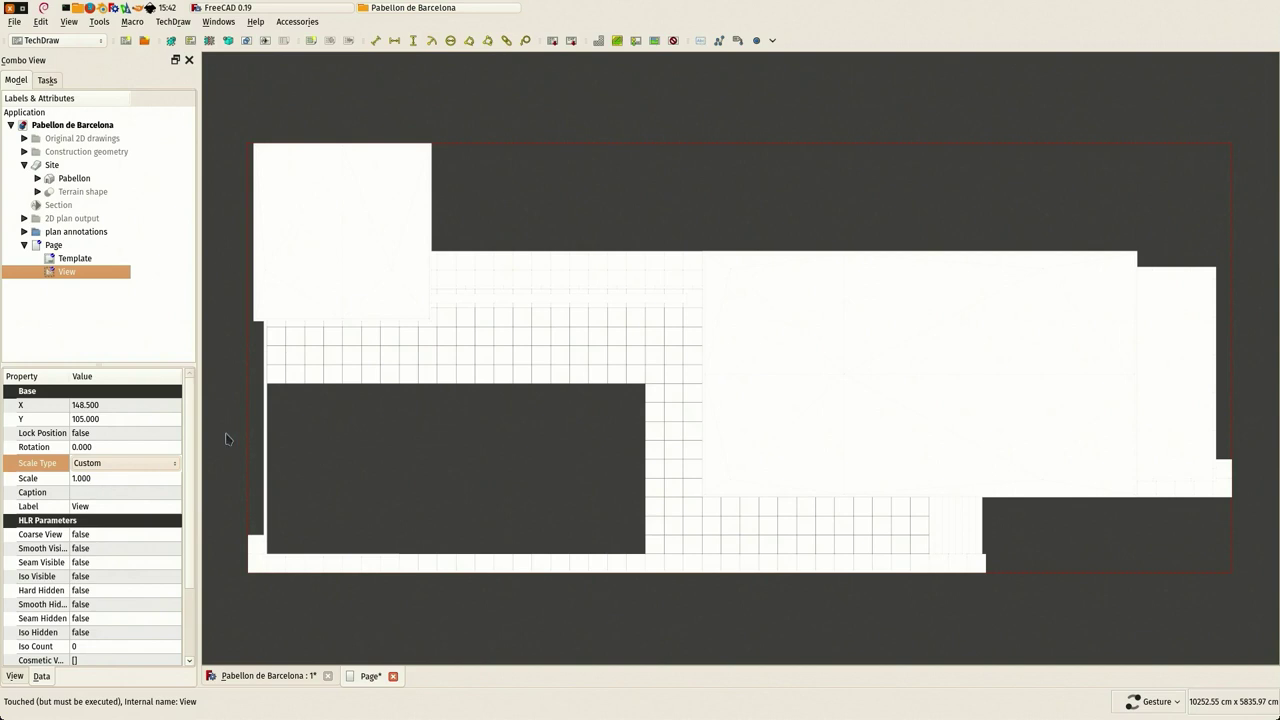
key(Tab)
key(ctrl+a)
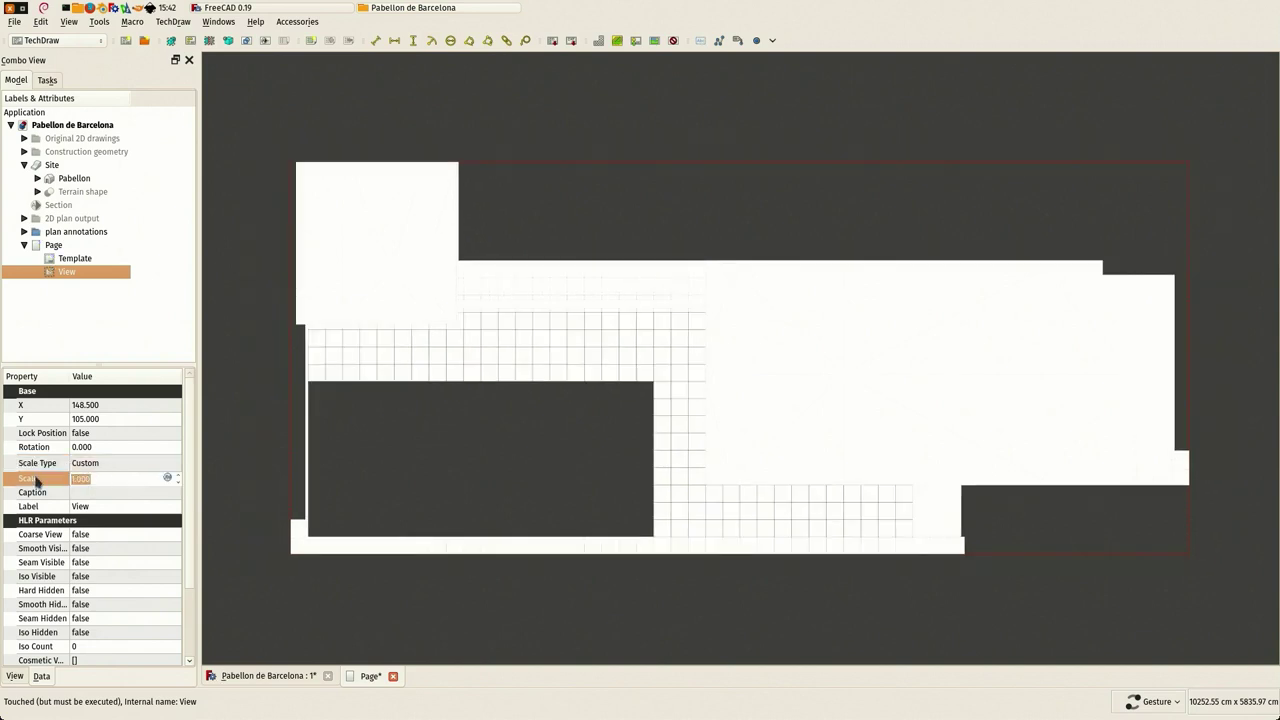
text(0.005)
key(Return)
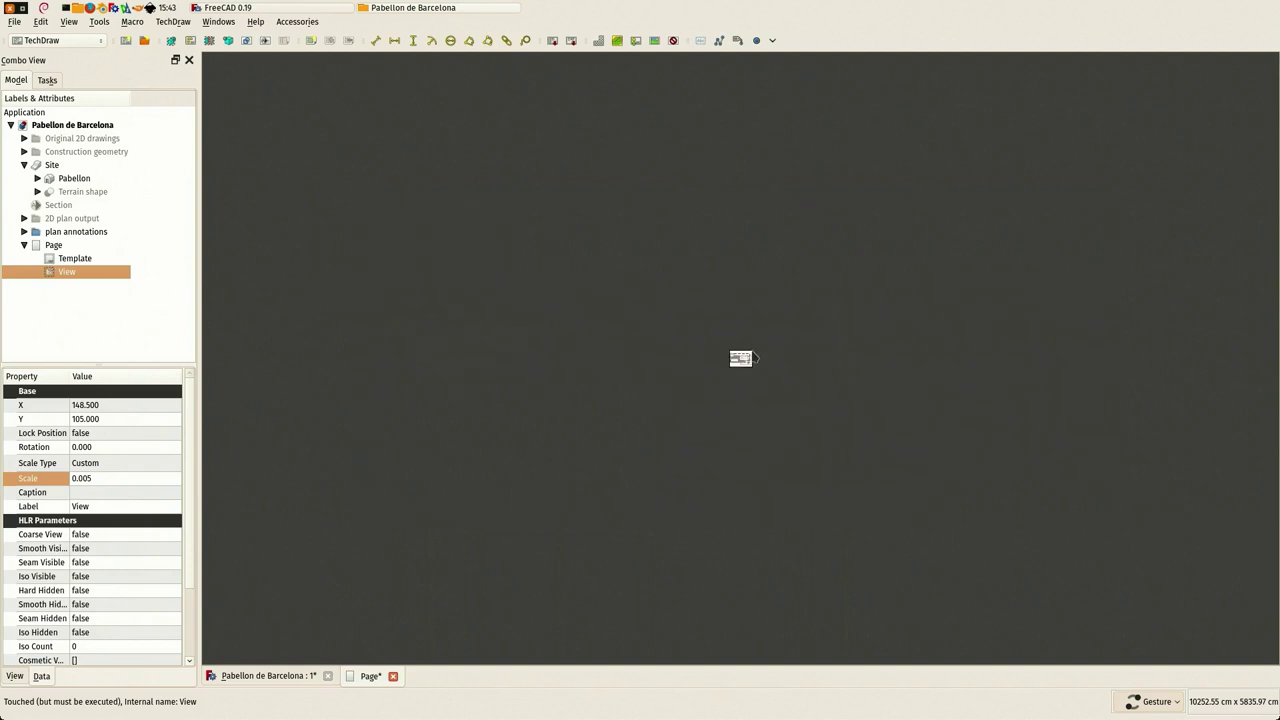
Step: Zoom in to inspect the rescaled pavilion plan inside the A4 sheet frame
scroll(760, 350, up, 12)
scroll(781, 313, up, 5)
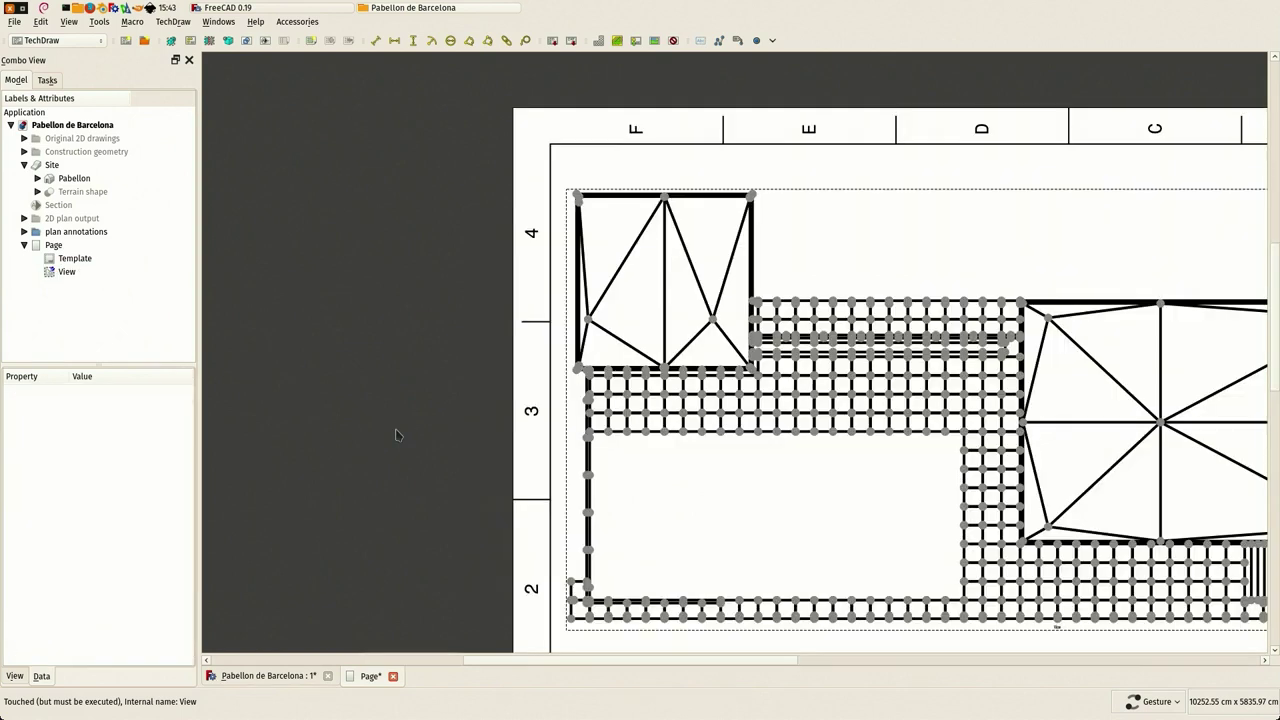
Step: Add a horizontal 940.000 dimension across the small top-left roof block's top corners
scroll(393, 415, down, 2)
scroll(406, 395, up, 1)
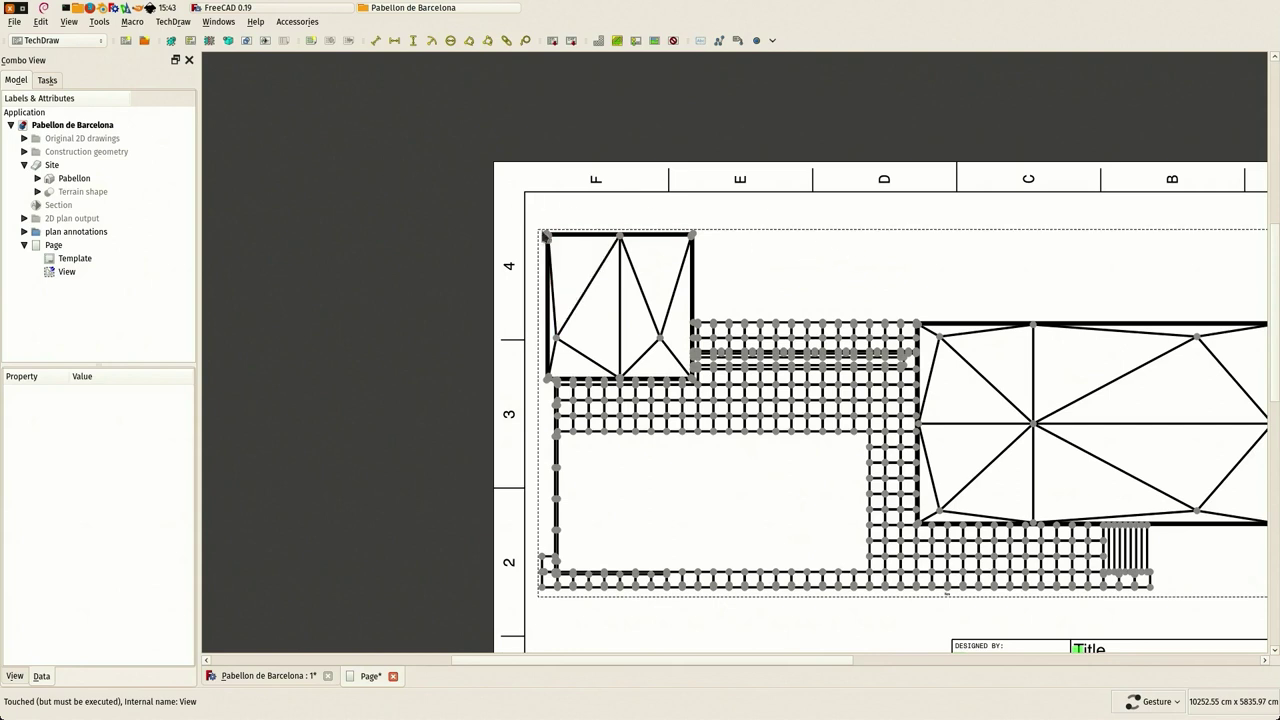
click(546, 235)
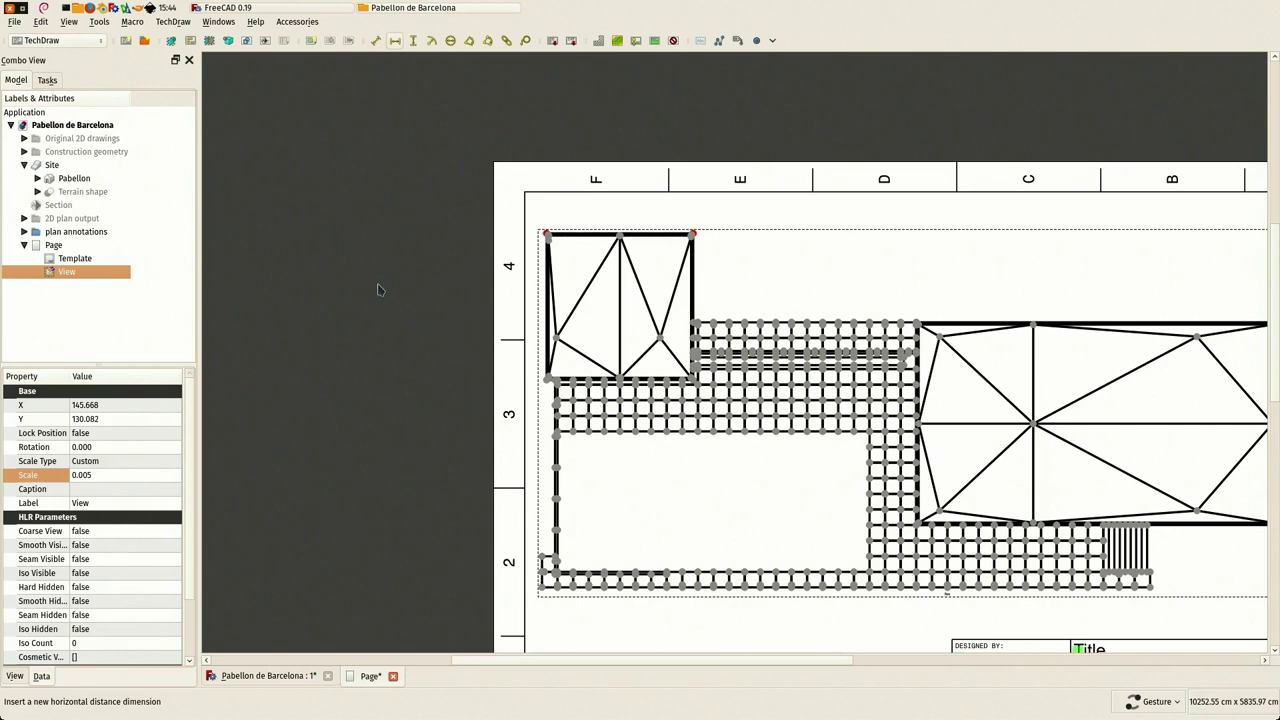
scroll(400, 307, down, 3)
Step: Reduce Dimension007's font size to 0.3 cm
click(37, 272)
click(85, 287)
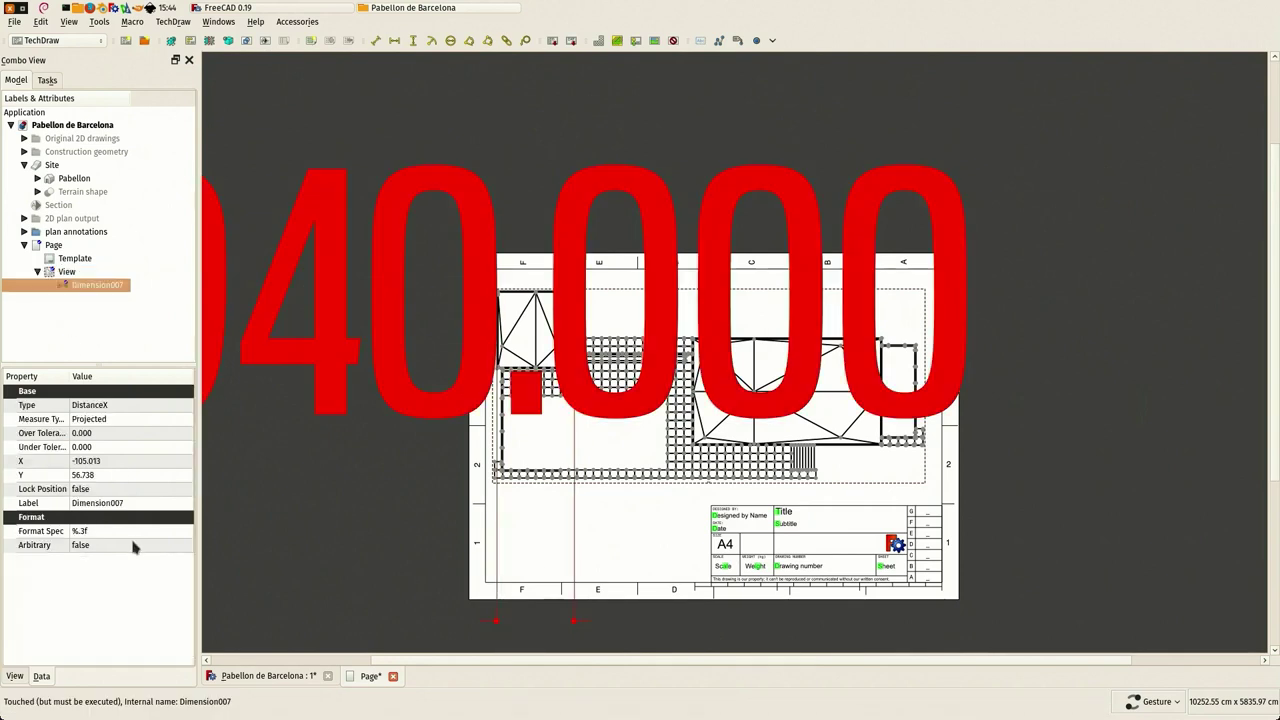
click(22, 675)
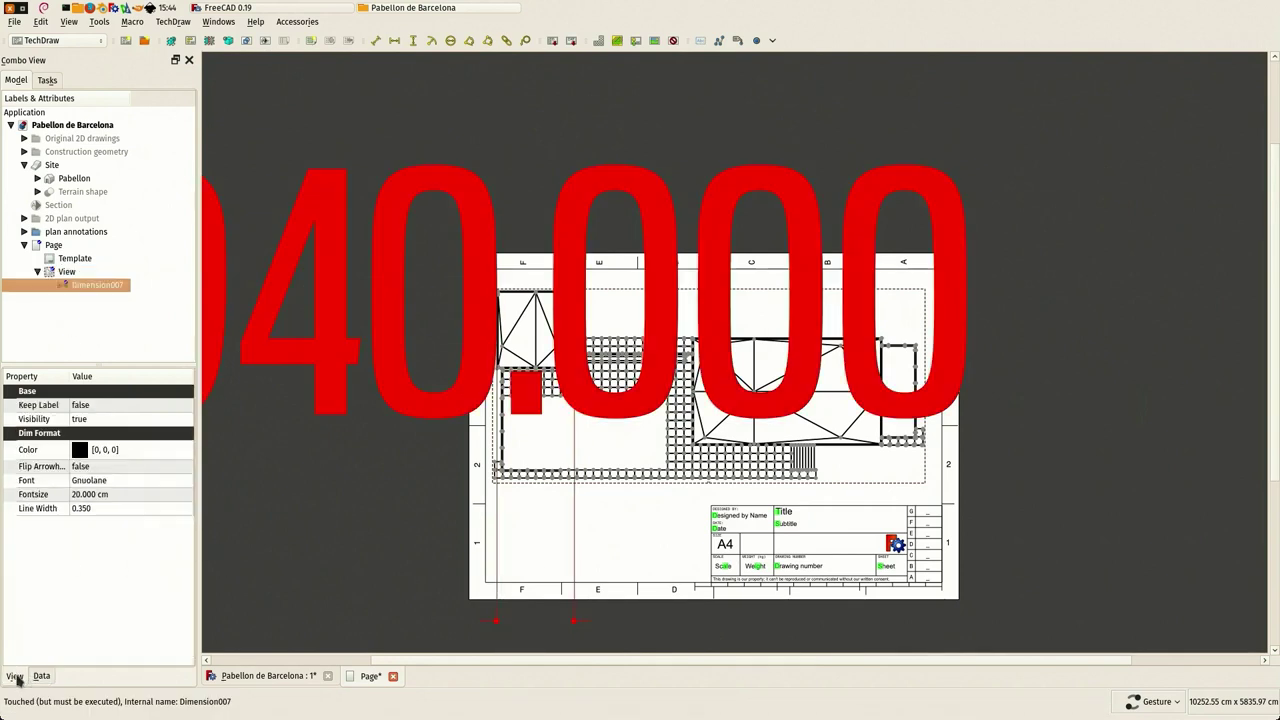
click(121, 495)
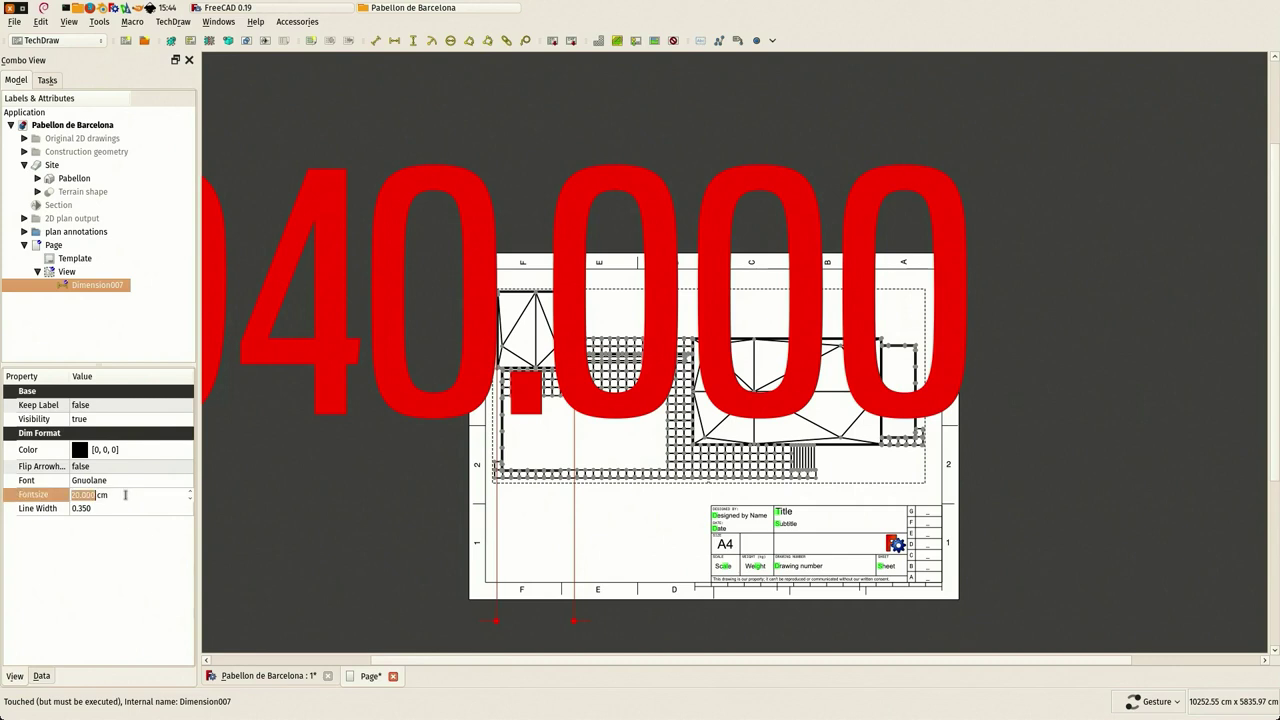
text(2)
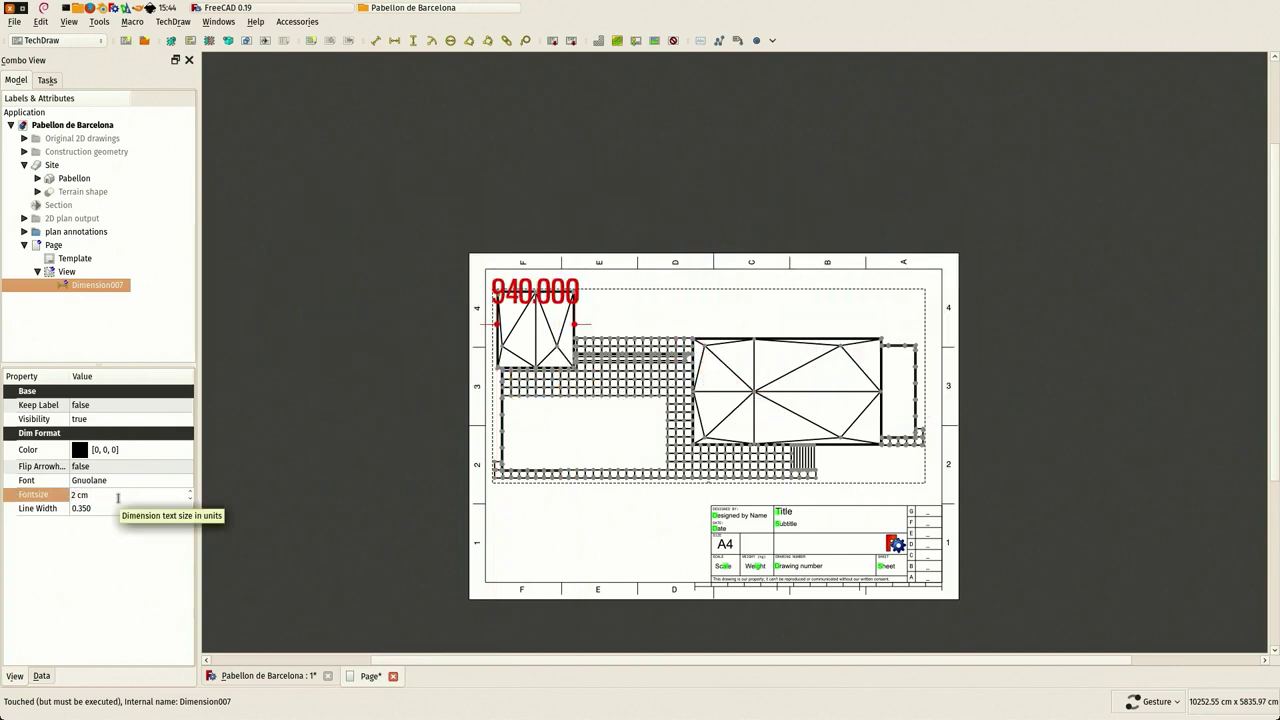
scroll(118, 497, down, 1)
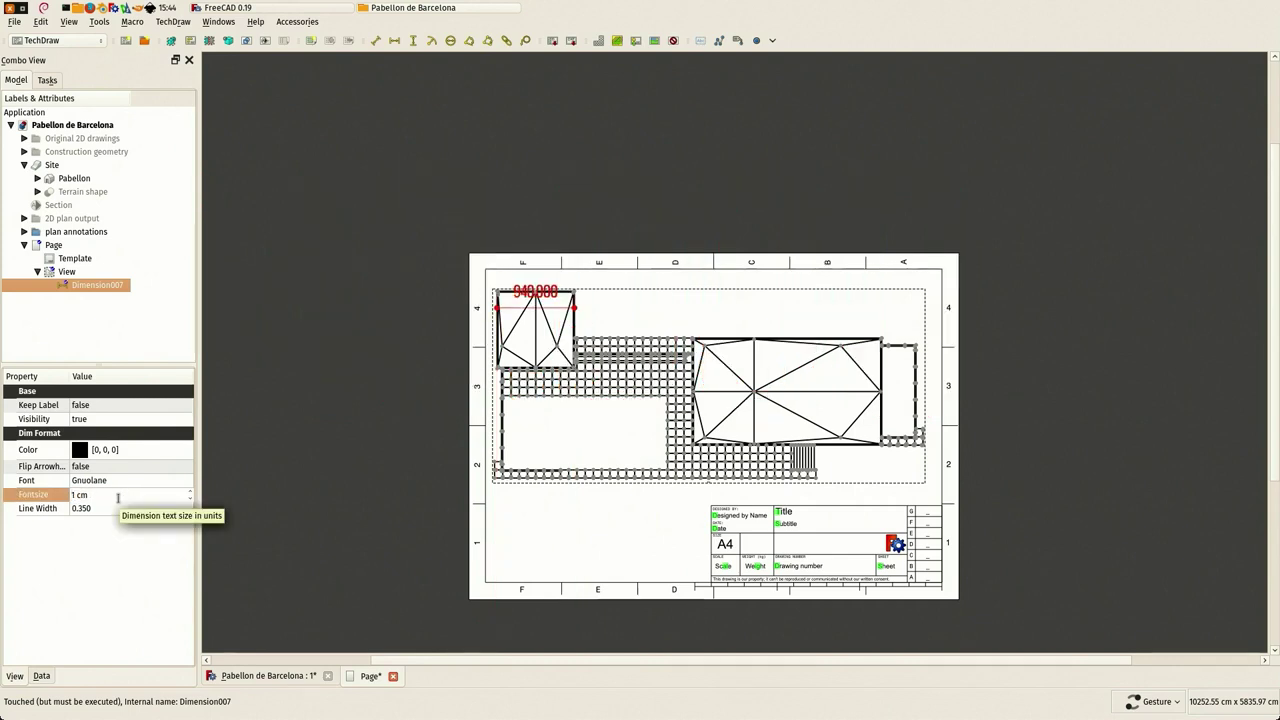
text(0.5)
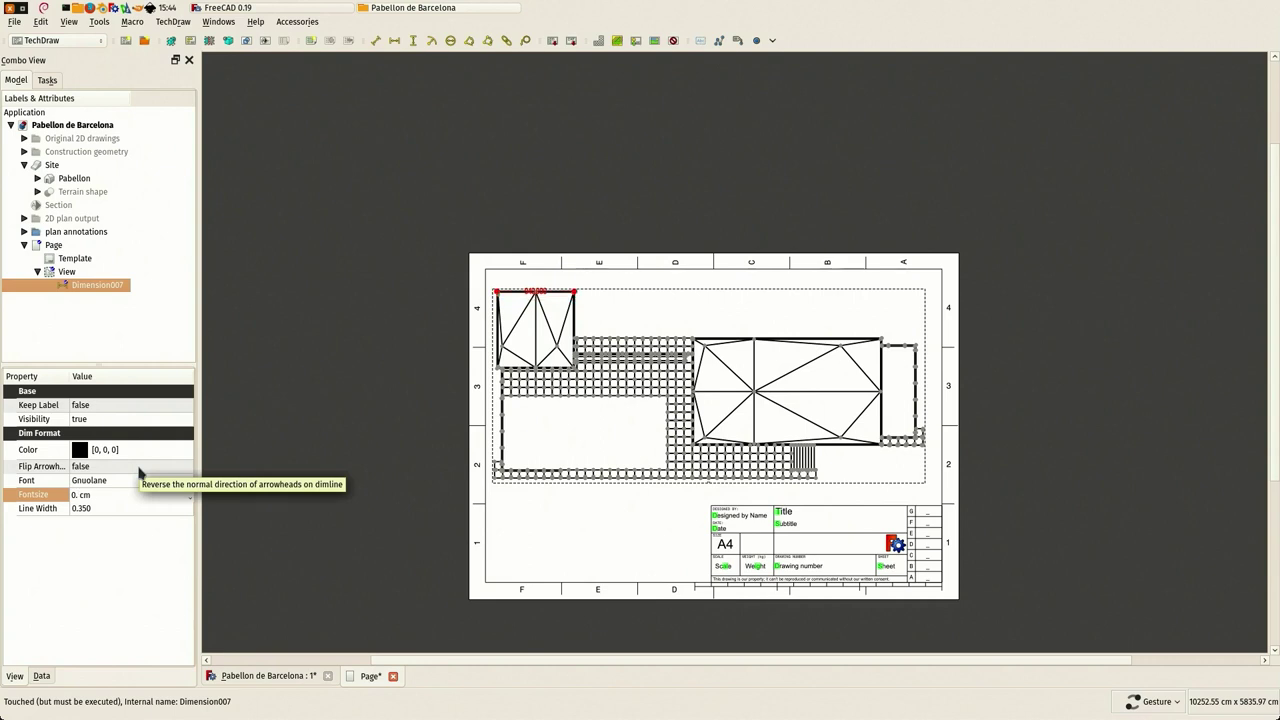
key(BackSpace)
text(3)
scroll(459, 199, up, 4)
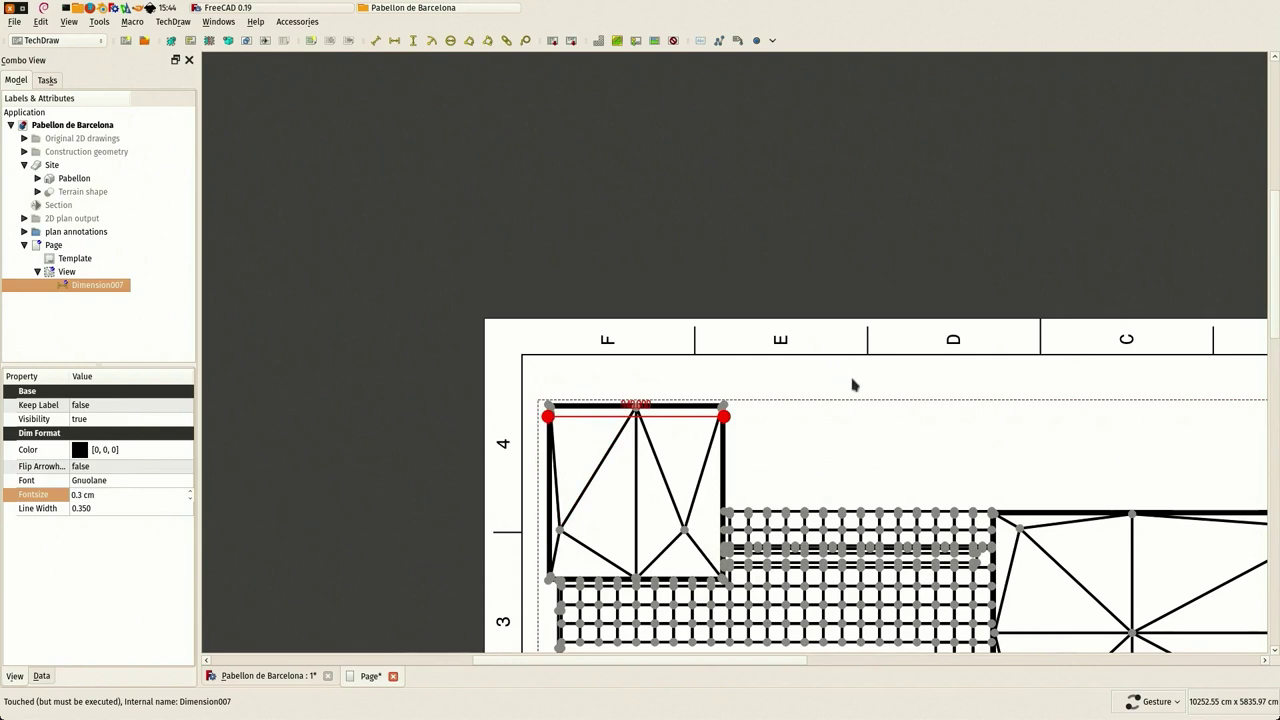
click(643, 404)
Step: Place the 940.000 label above its line, just right of the small roof block
drag(645, 406, 619, 491)
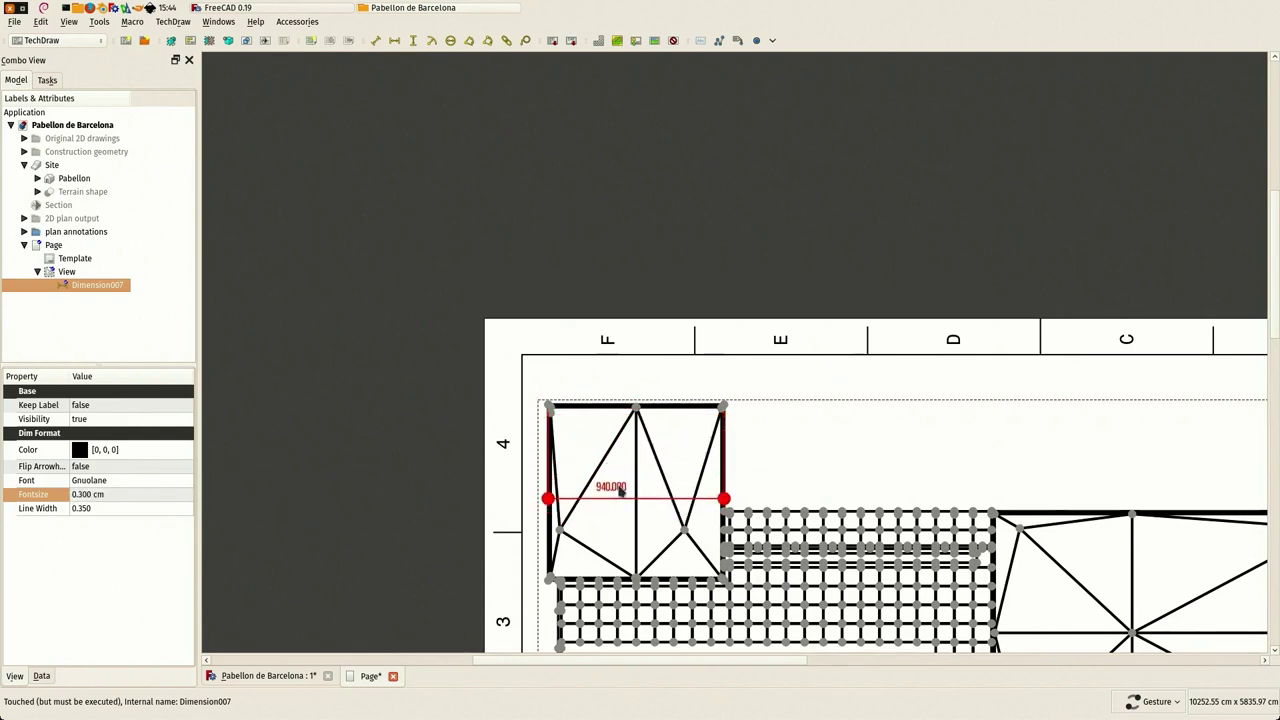
click(39, 680)
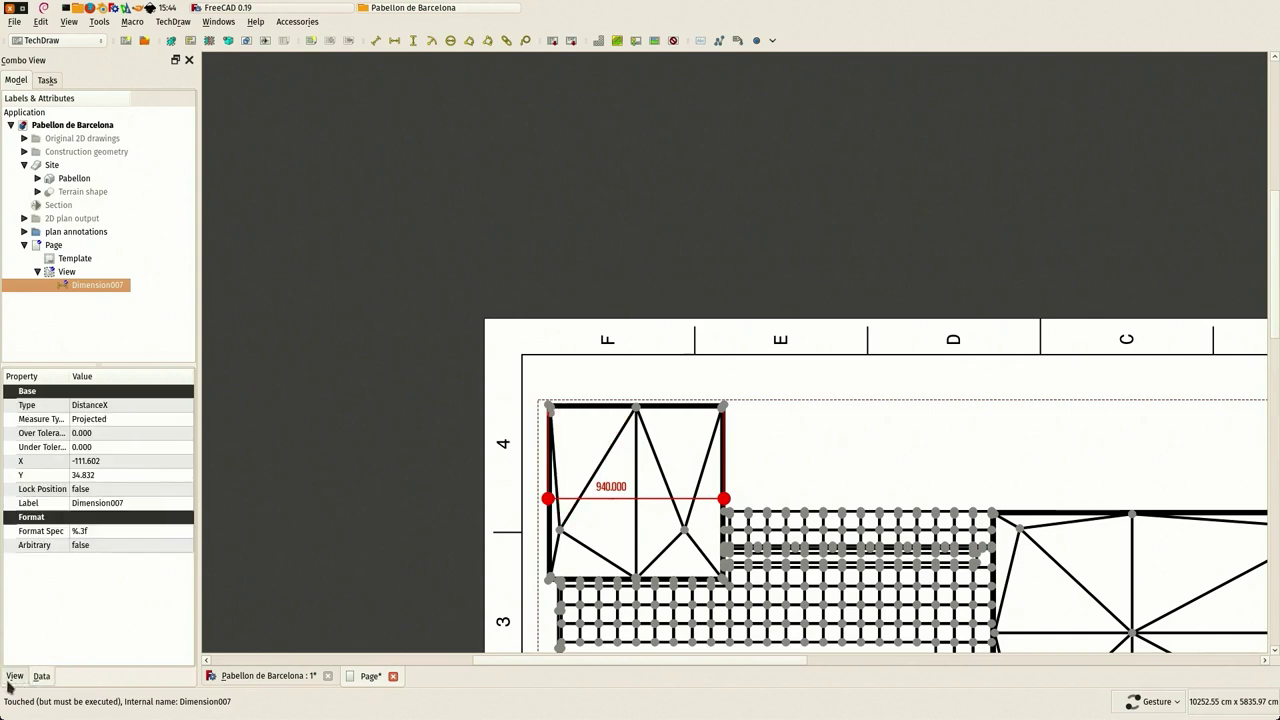
click(14, 678)
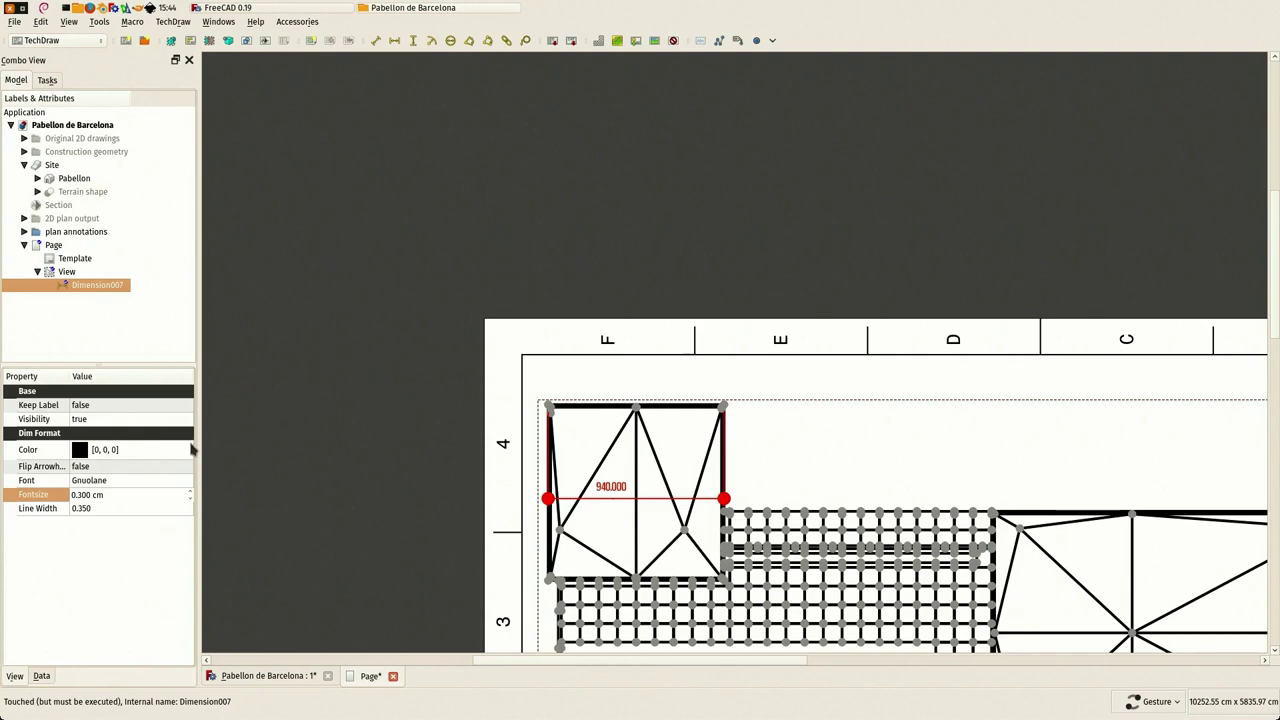
click(314, 449)
scroll(385, 328, down, 1)
right_click(311, 337)
click(325, 231)
drag(552, 457, 673, 435)
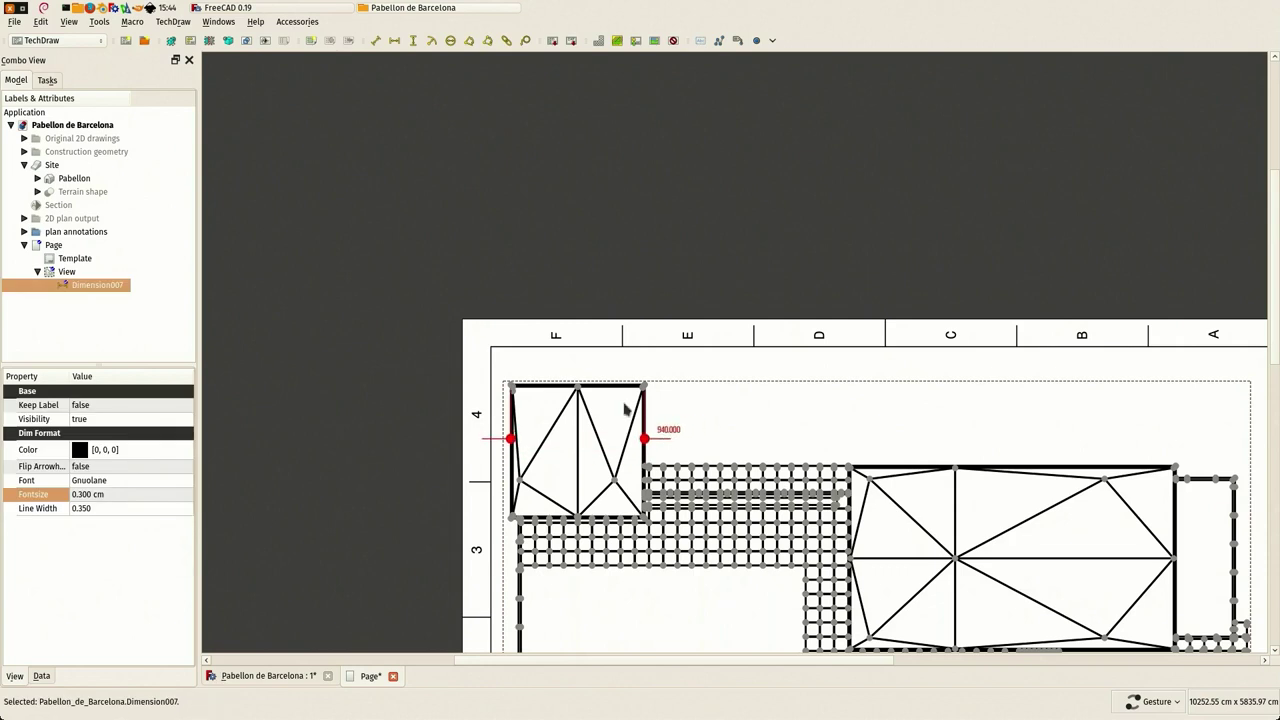
click(390, 258)
scroll(390, 258, down, 2)
scroll(549, 571, up, 2)
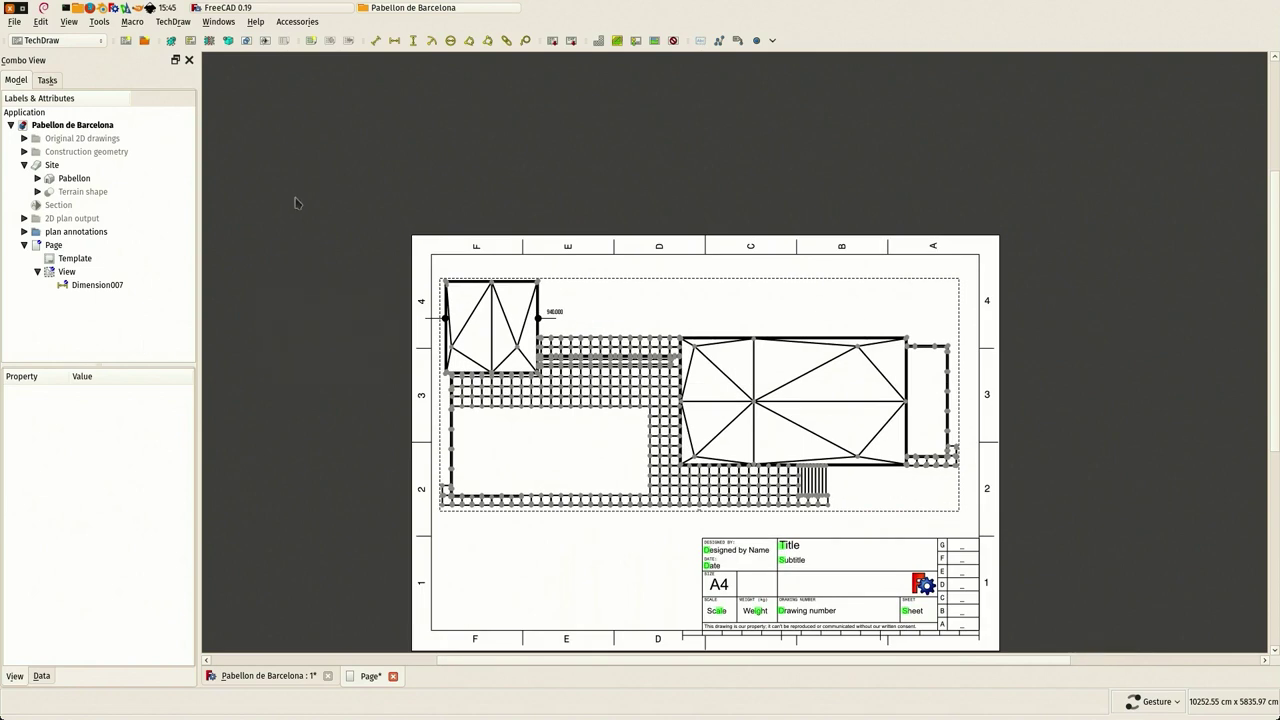
Step: Export the page as SVG named 'exported plan view (pure techdraw).svg' in the project folder
right_drag(331, 164, 329, 114)
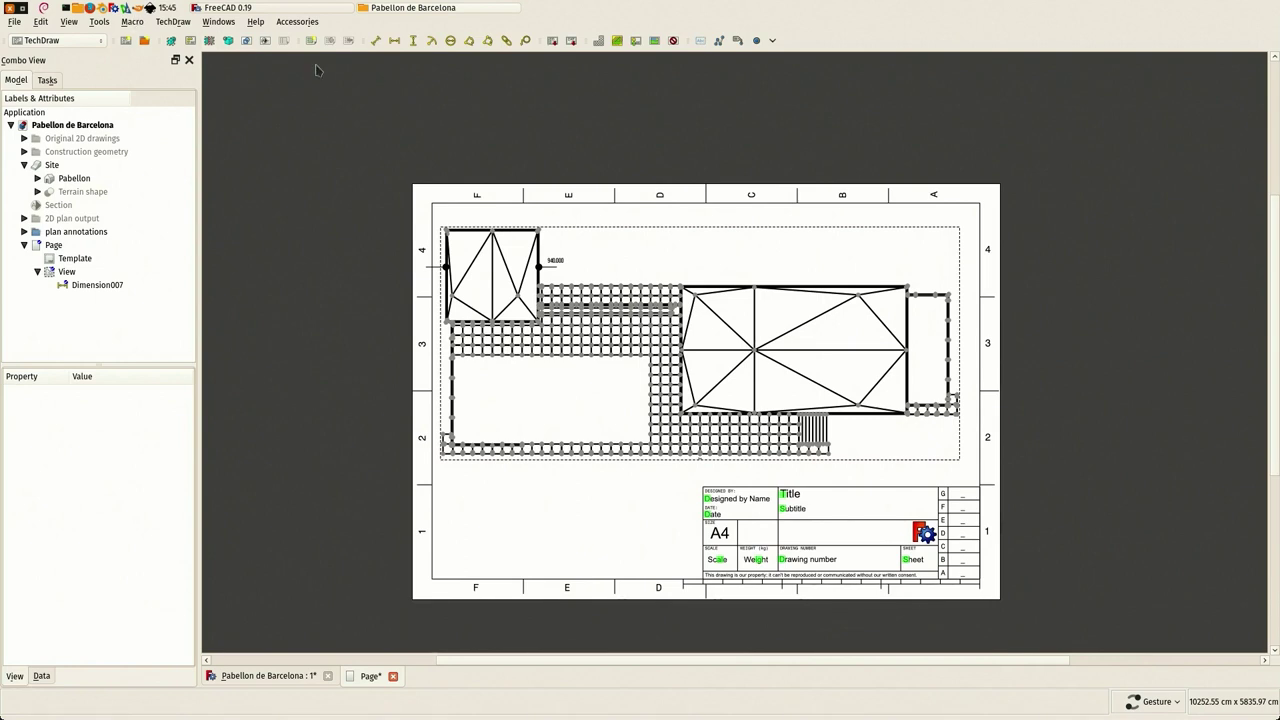
click(553, 41)
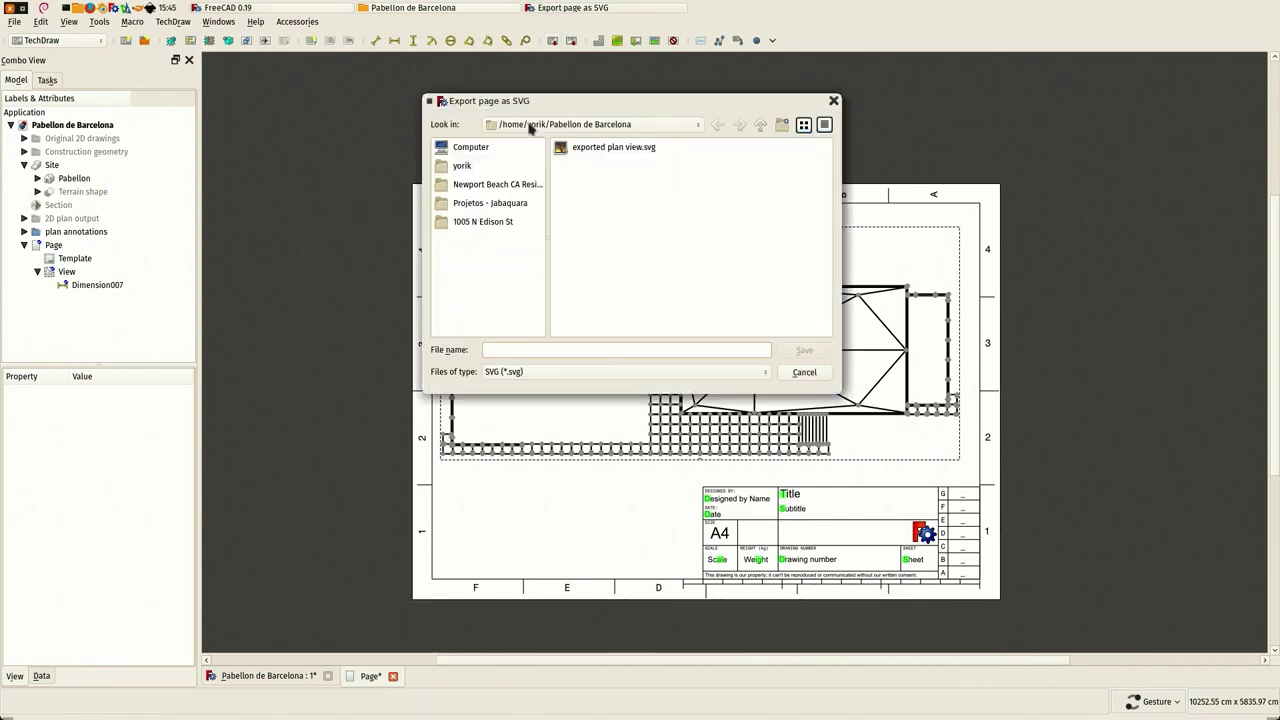
click(603, 148)
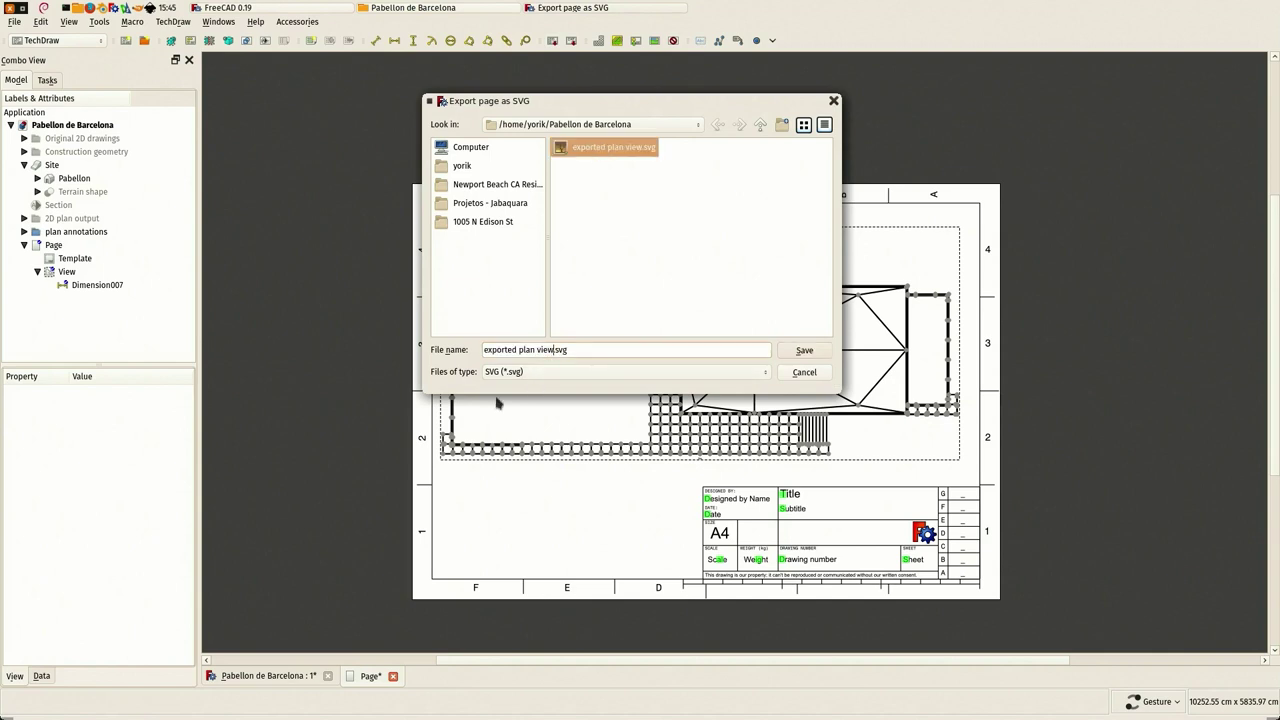
text((pure tech)
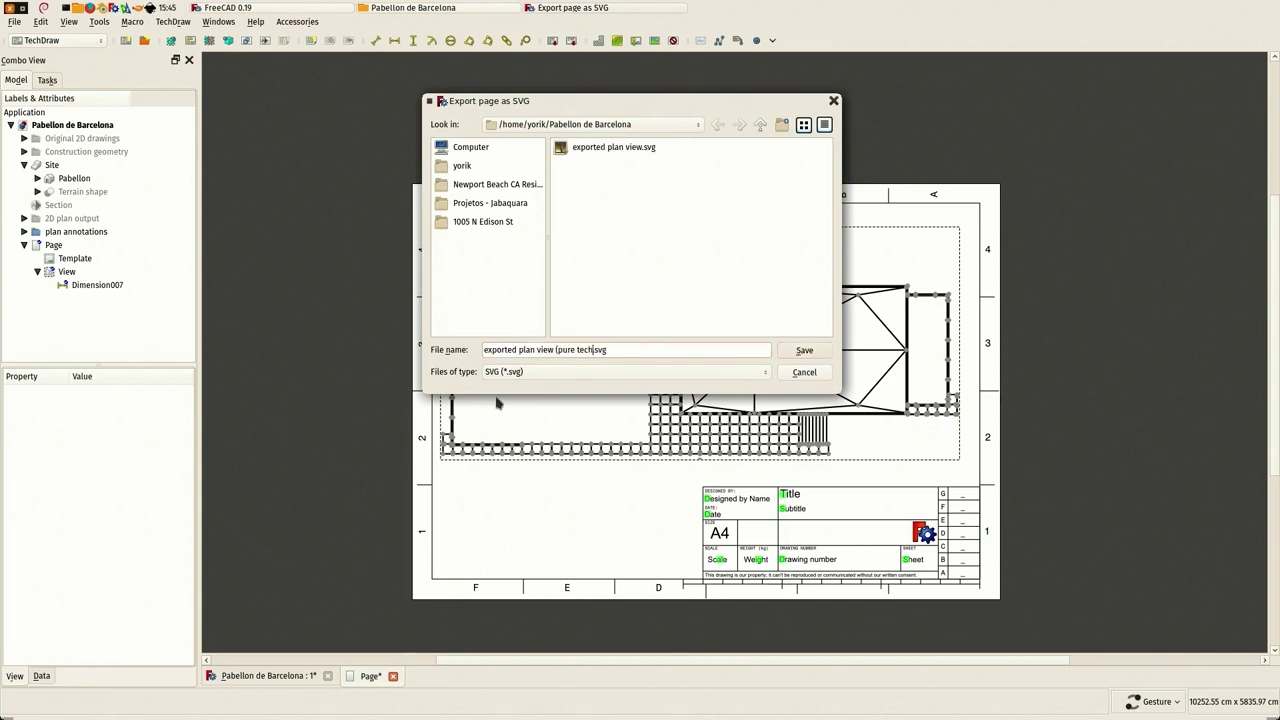
text(draw))
click(806, 352)
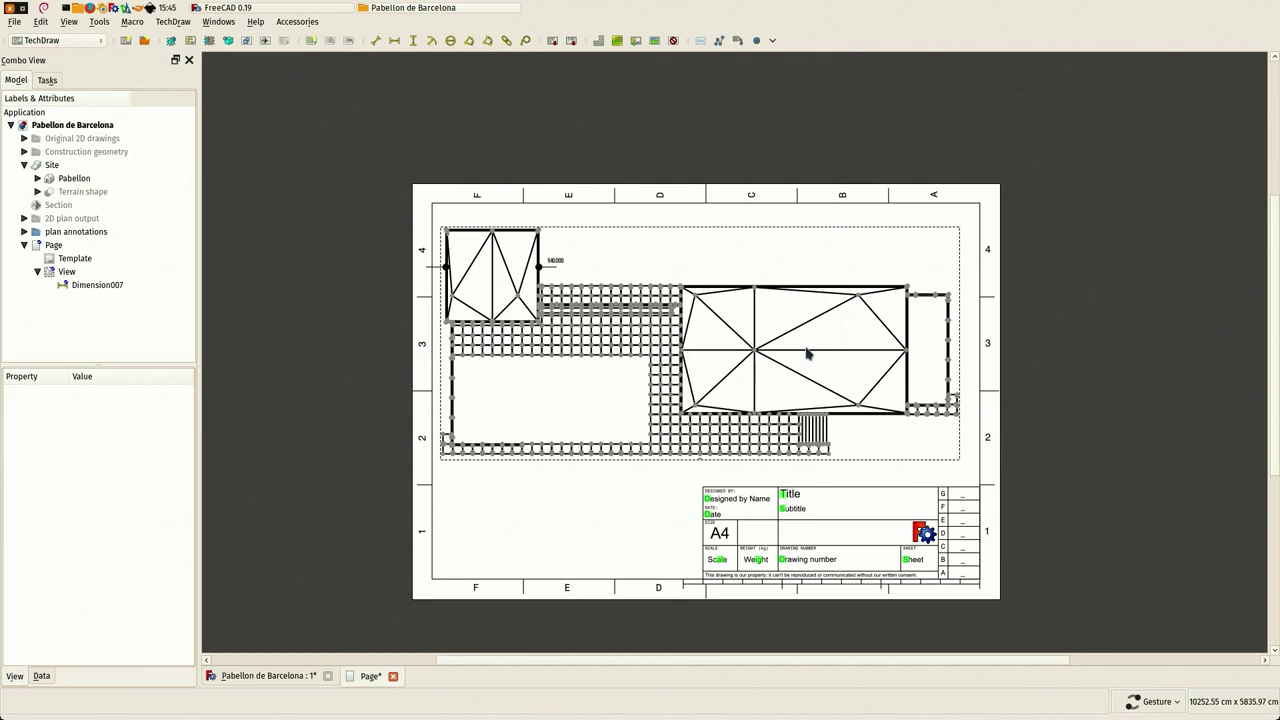
click(474, 9)
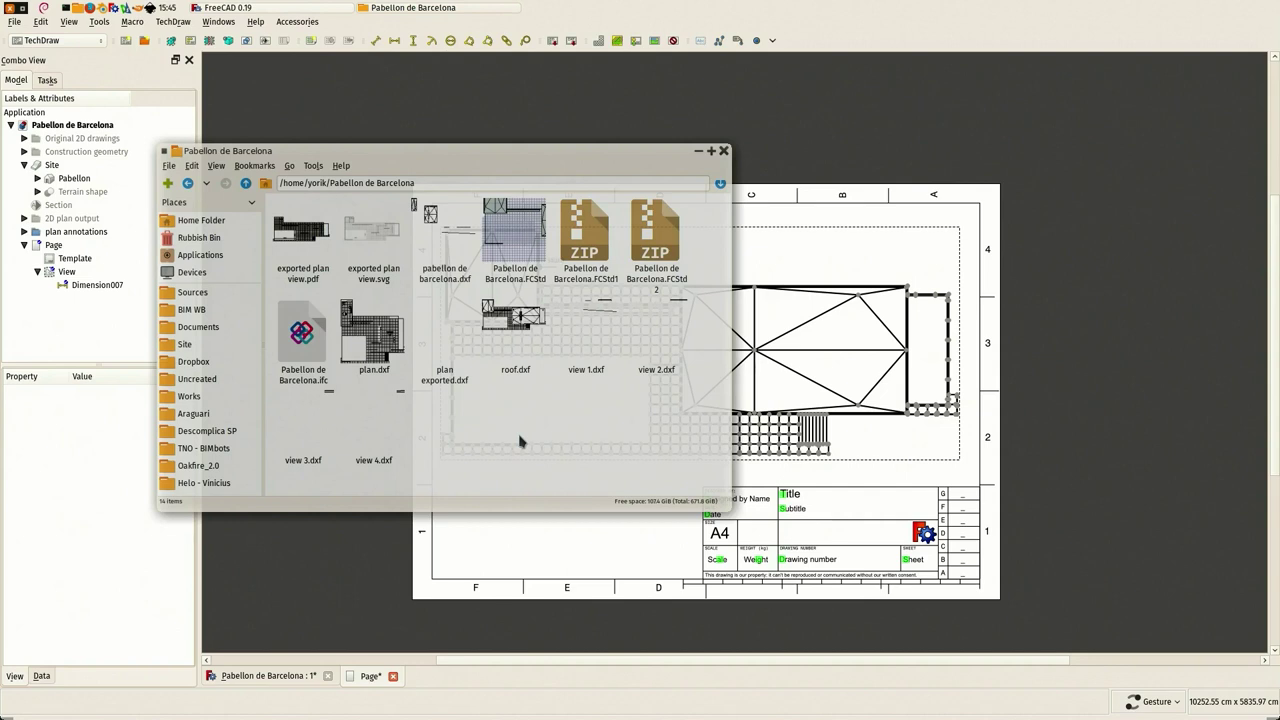
key(alt+F4)
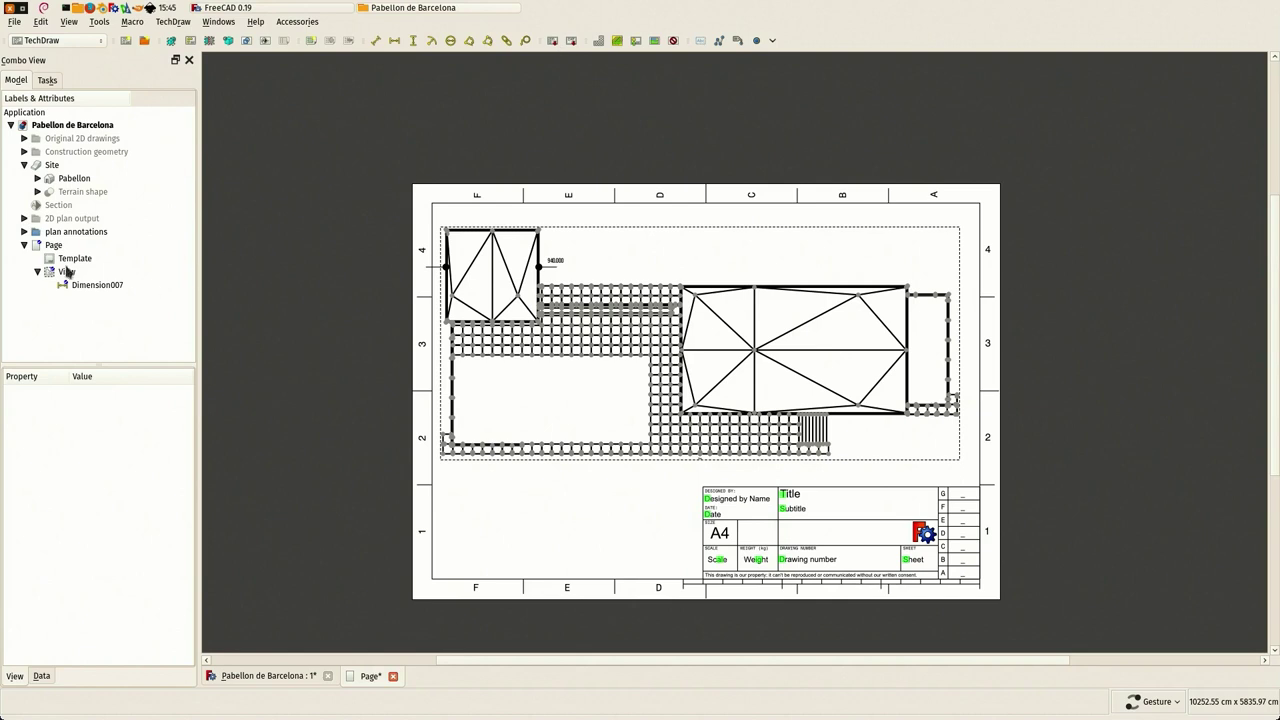
Step: Open 'exported plan view (pure techdraw).svg' from the file manager with Inkscape
click(360, 278)
click(410, 11)
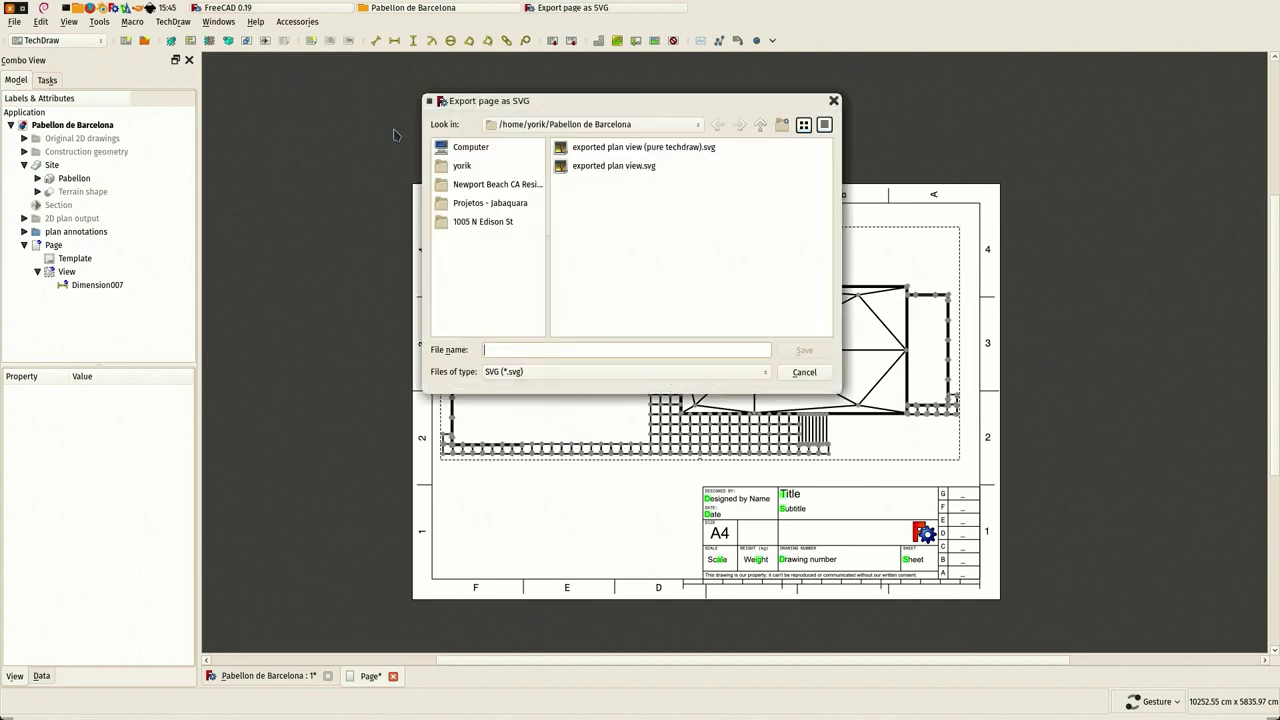
click(818, 373)
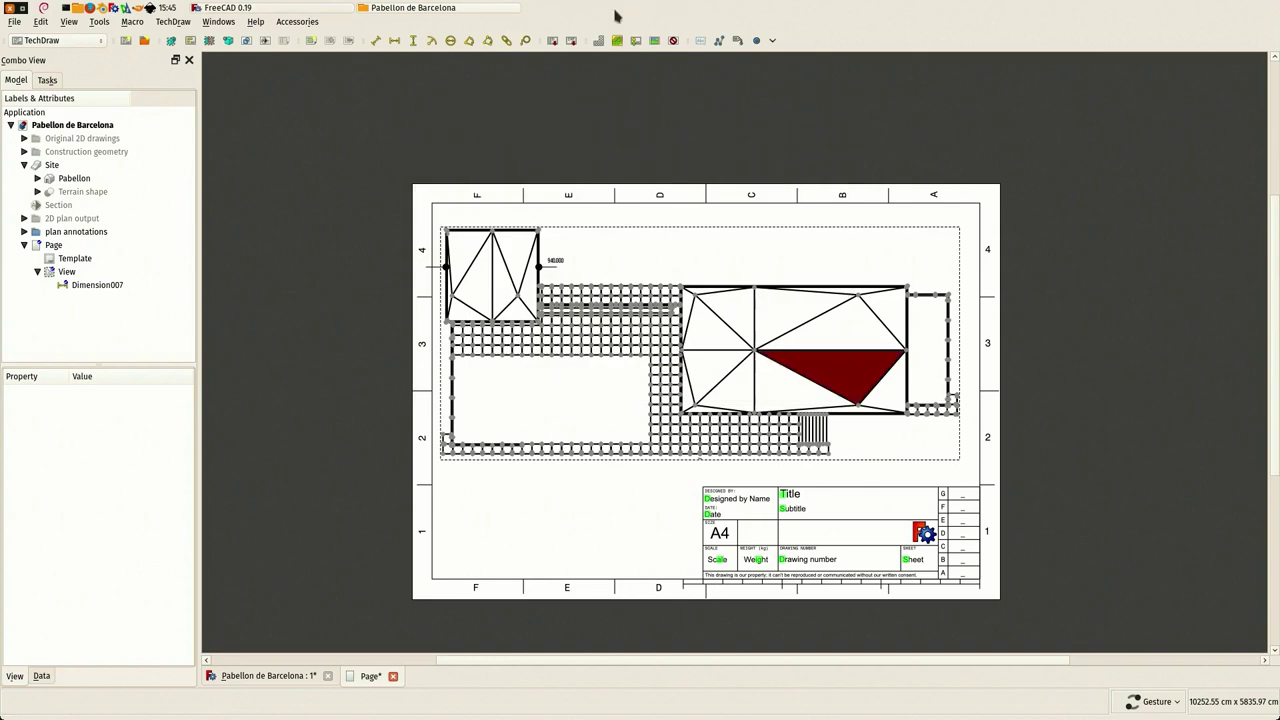
click(471, 7)
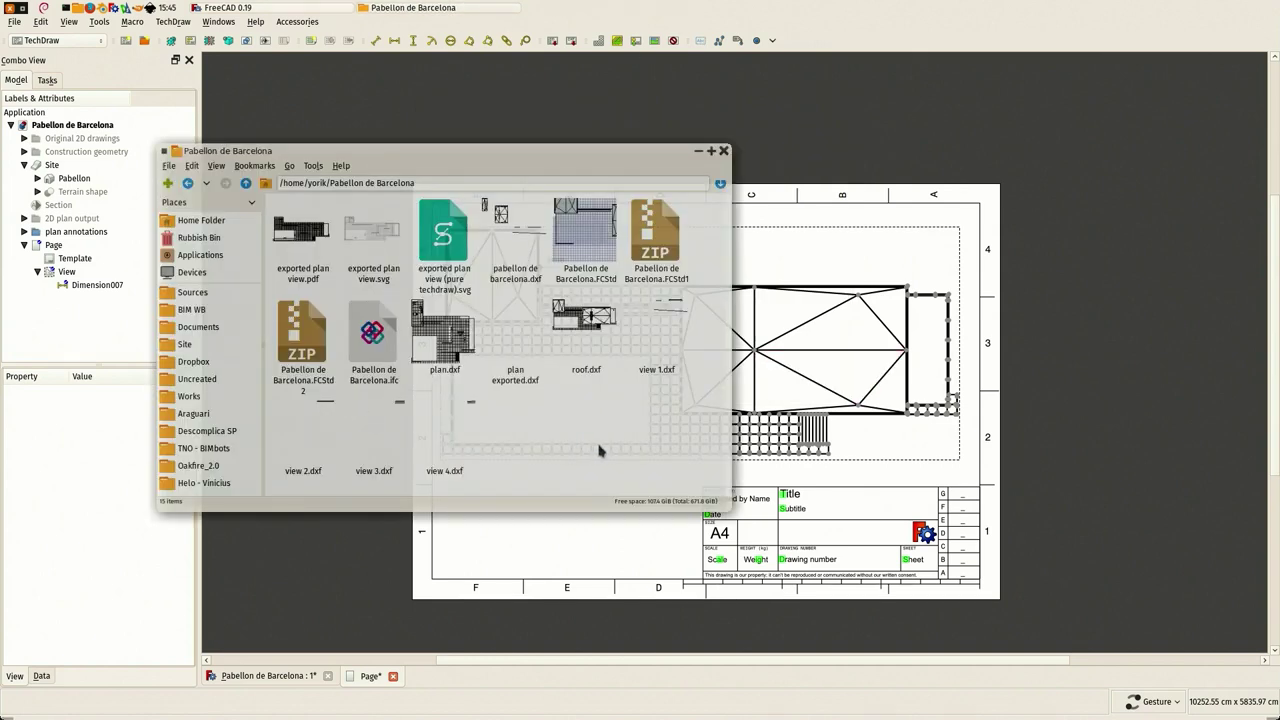
right_click(446, 227)
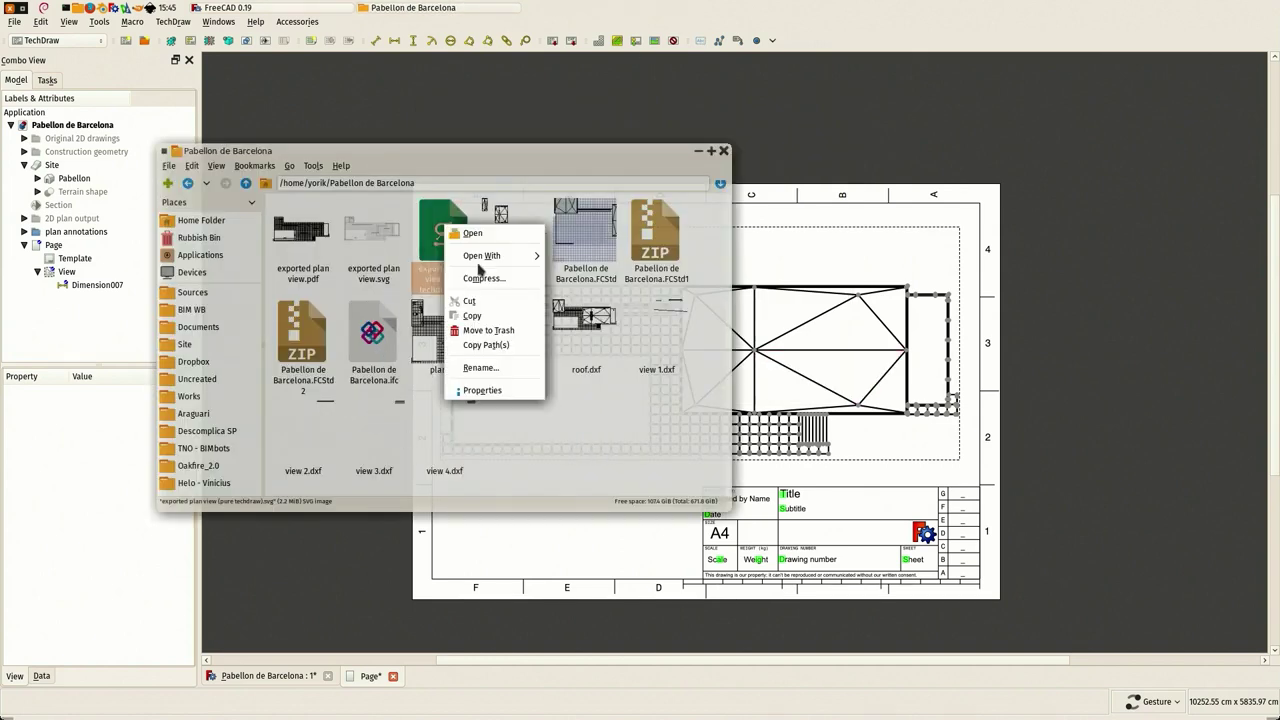
mouse_move(483, 258)
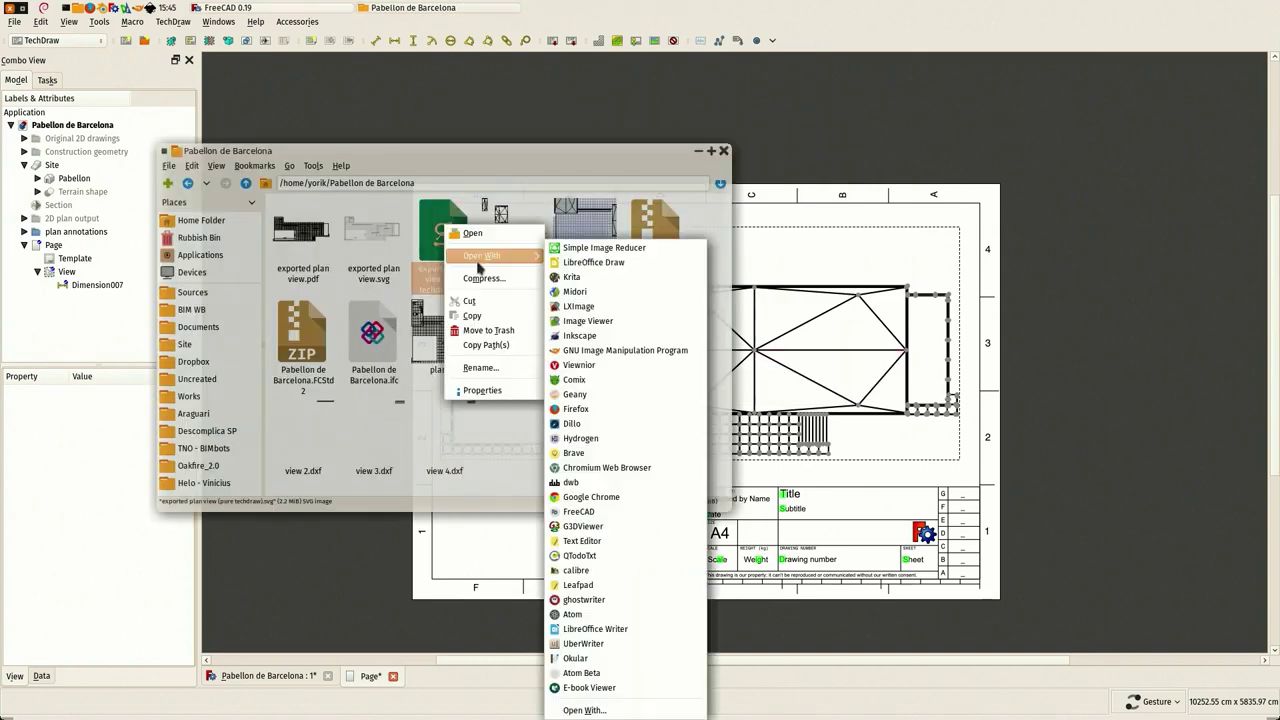
click(603, 337)
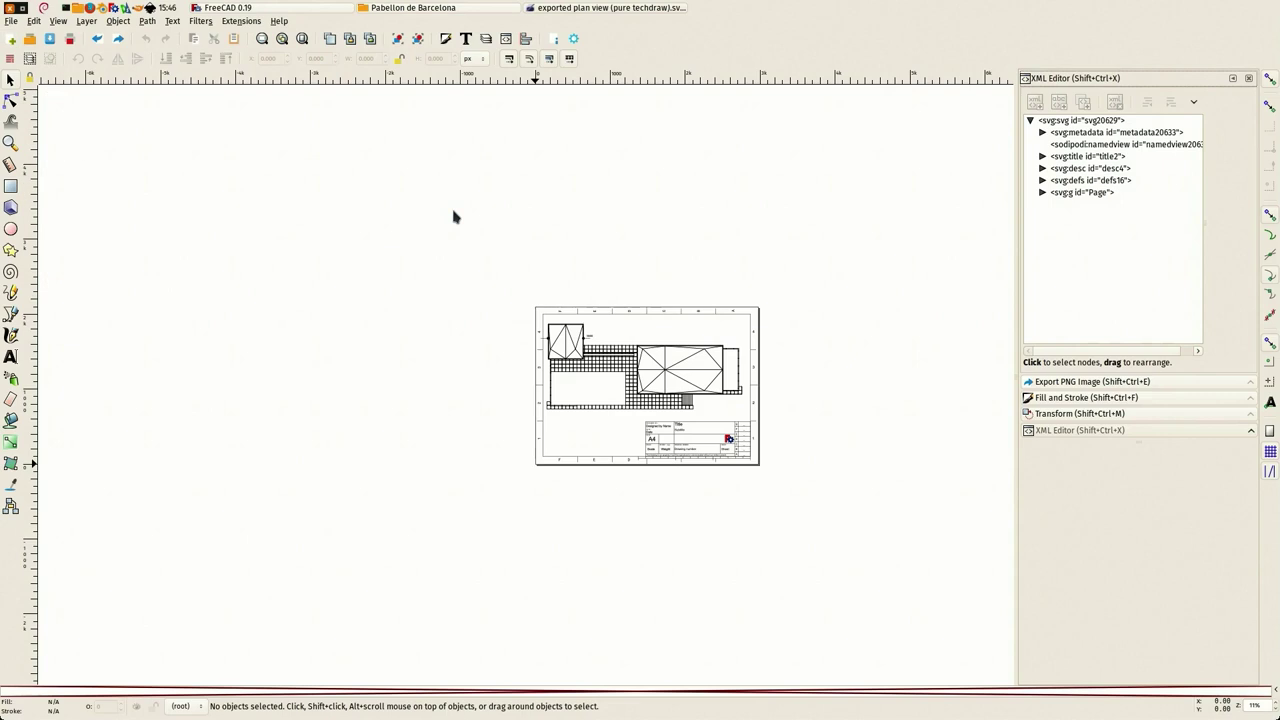
Step: Zoom in on the exported drawing in Inkscape and back out to the full A4 page
ctrl+scroll(590, 415, up, 6)
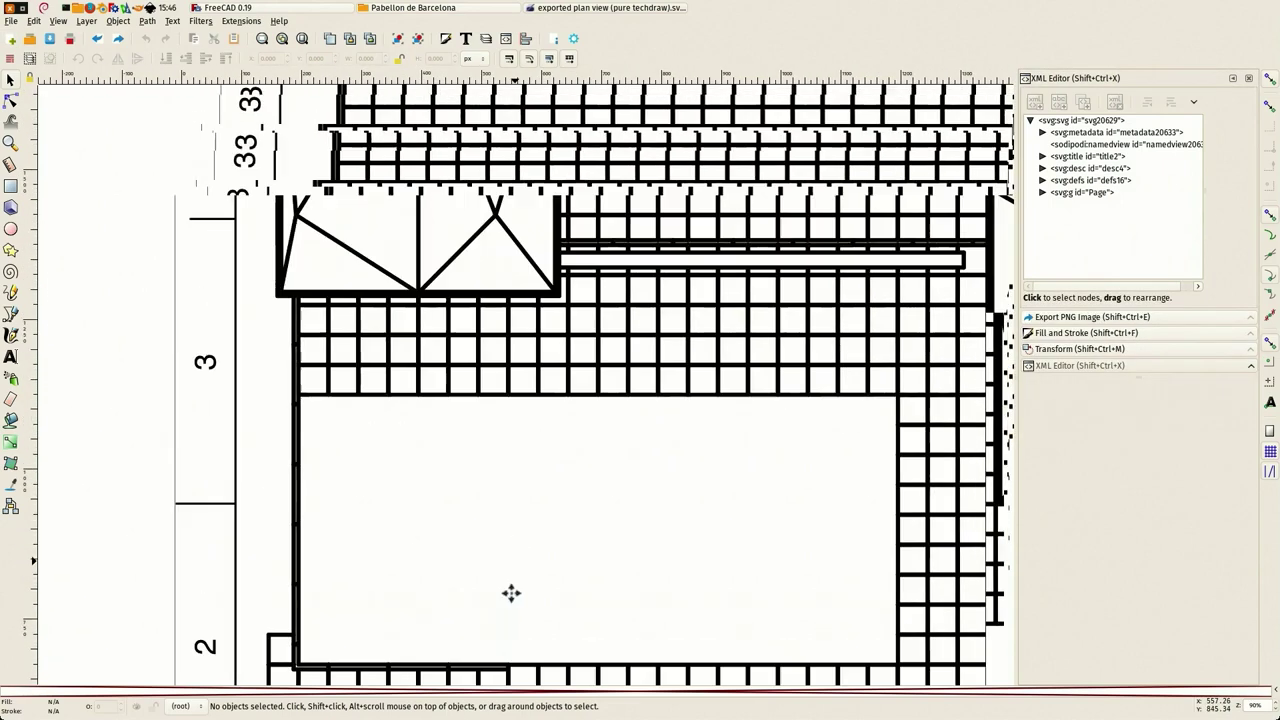
ctrl+scroll(500, 434, down, 2)
ctrl+scroll(495, 240, down, 2)
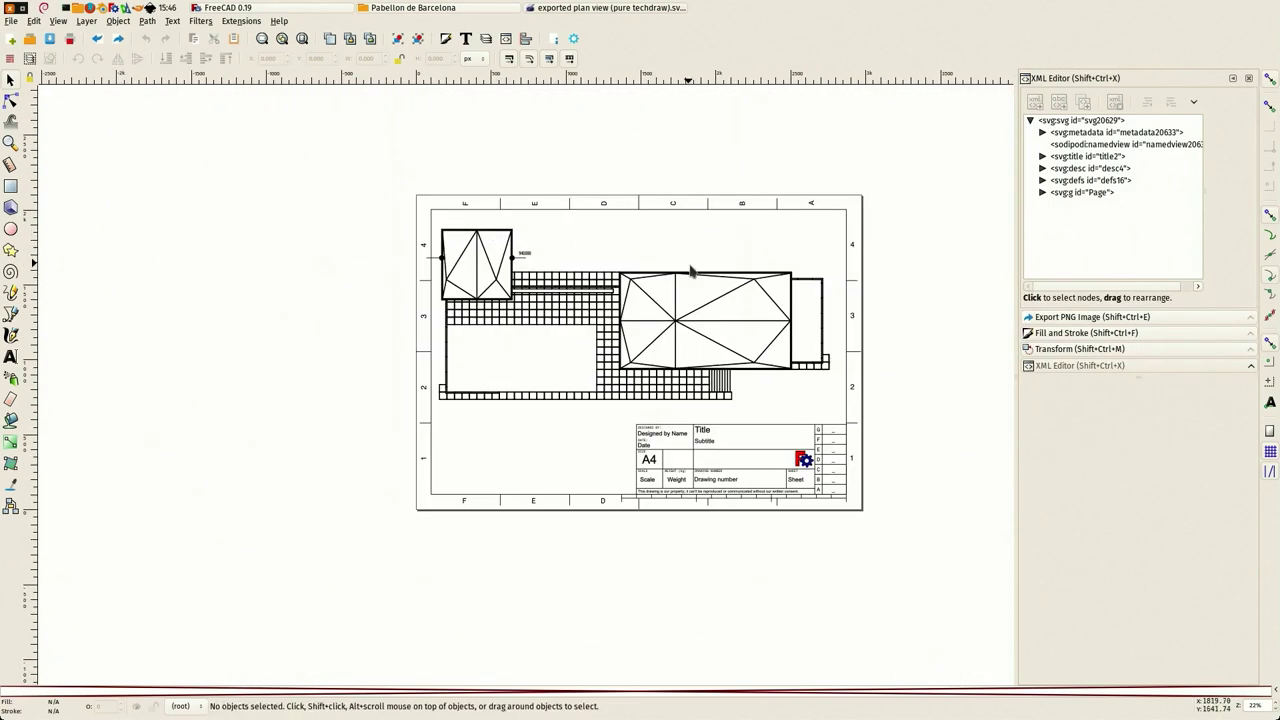
ctrl+scroll(690, 270, up, 2)
ctrl+scroll(652, 250, down, 1)
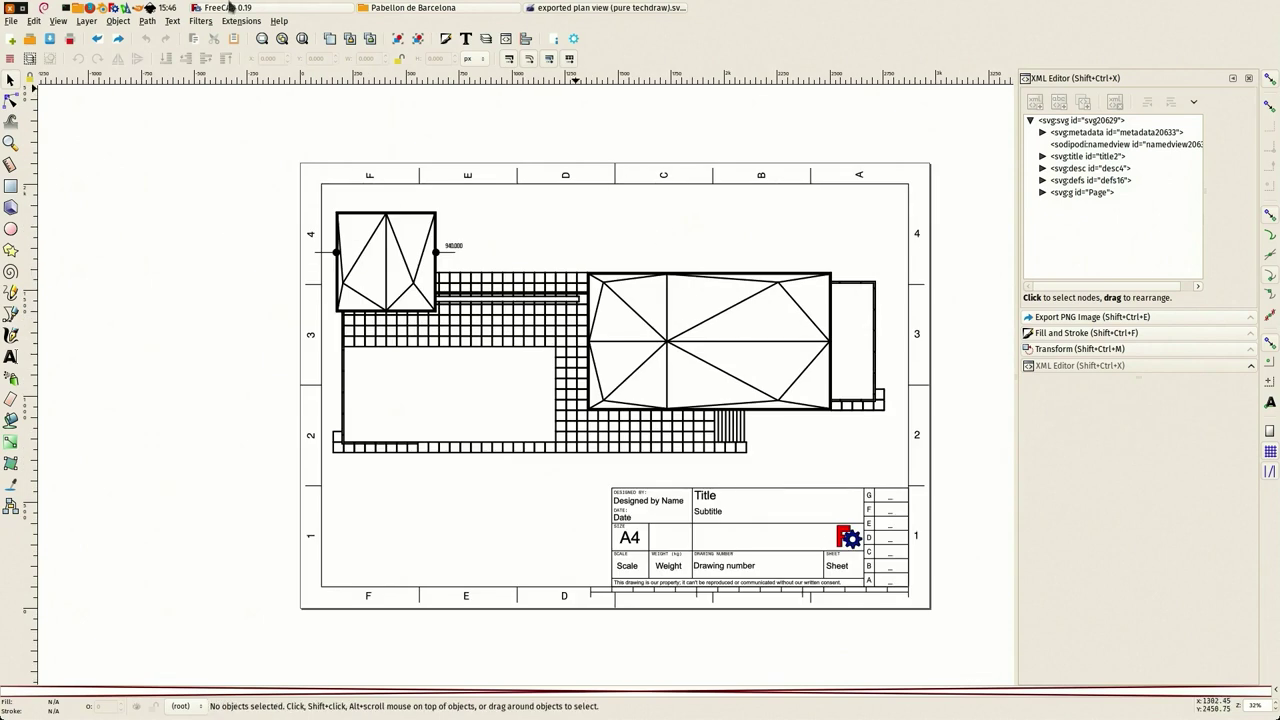
Step: Close Inkscape and change the FreeCAD plan view's Line Width from 0.7 to 0.2
click(21, 8)
click(795, 315)
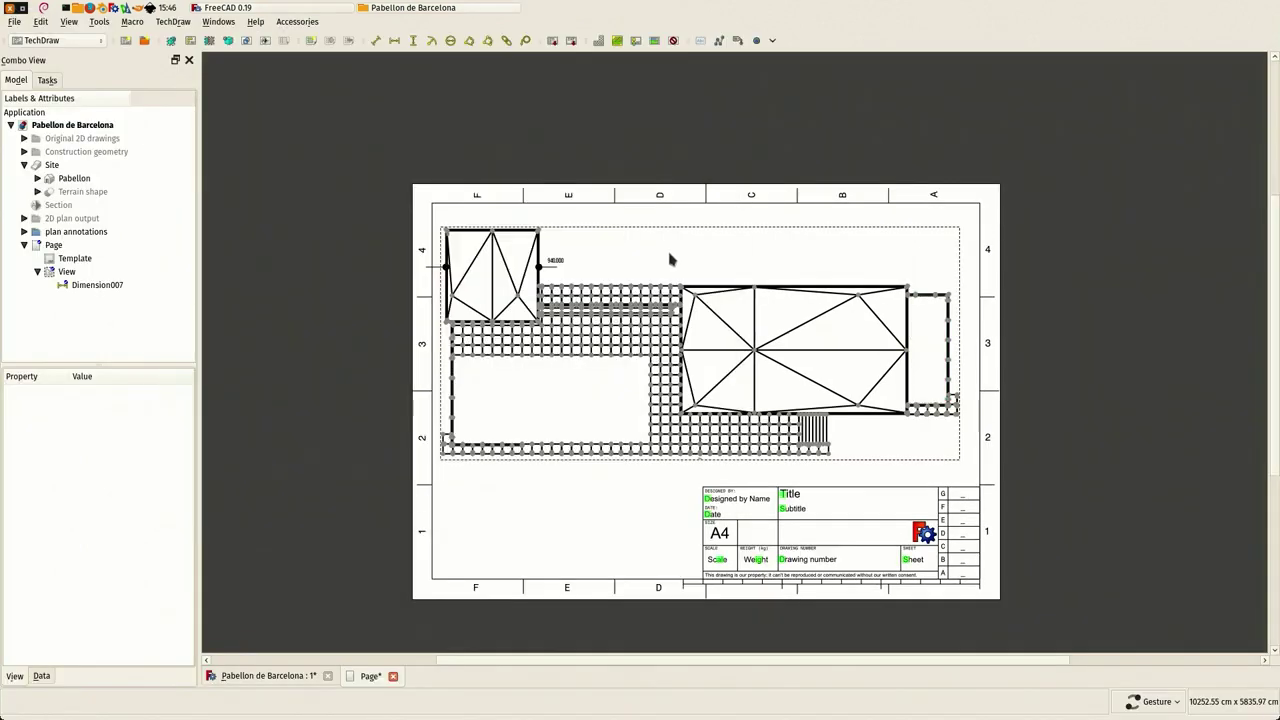
click(66, 271)
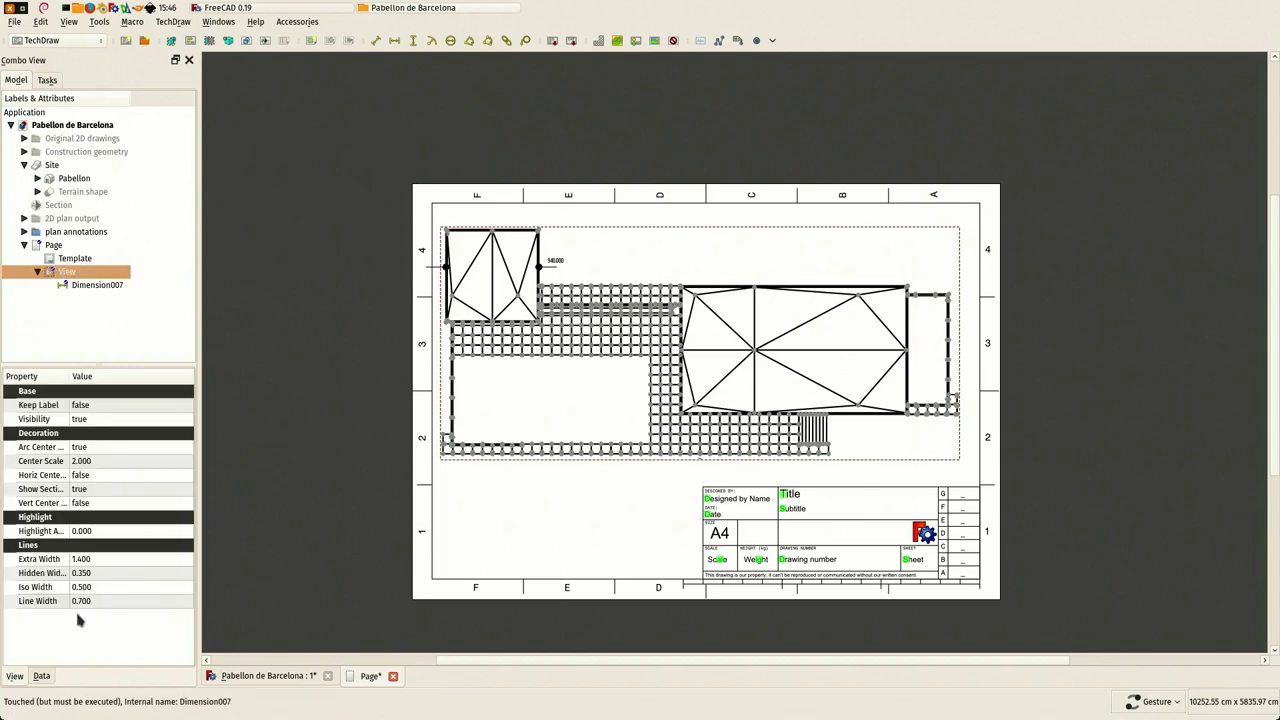
click(112, 601)
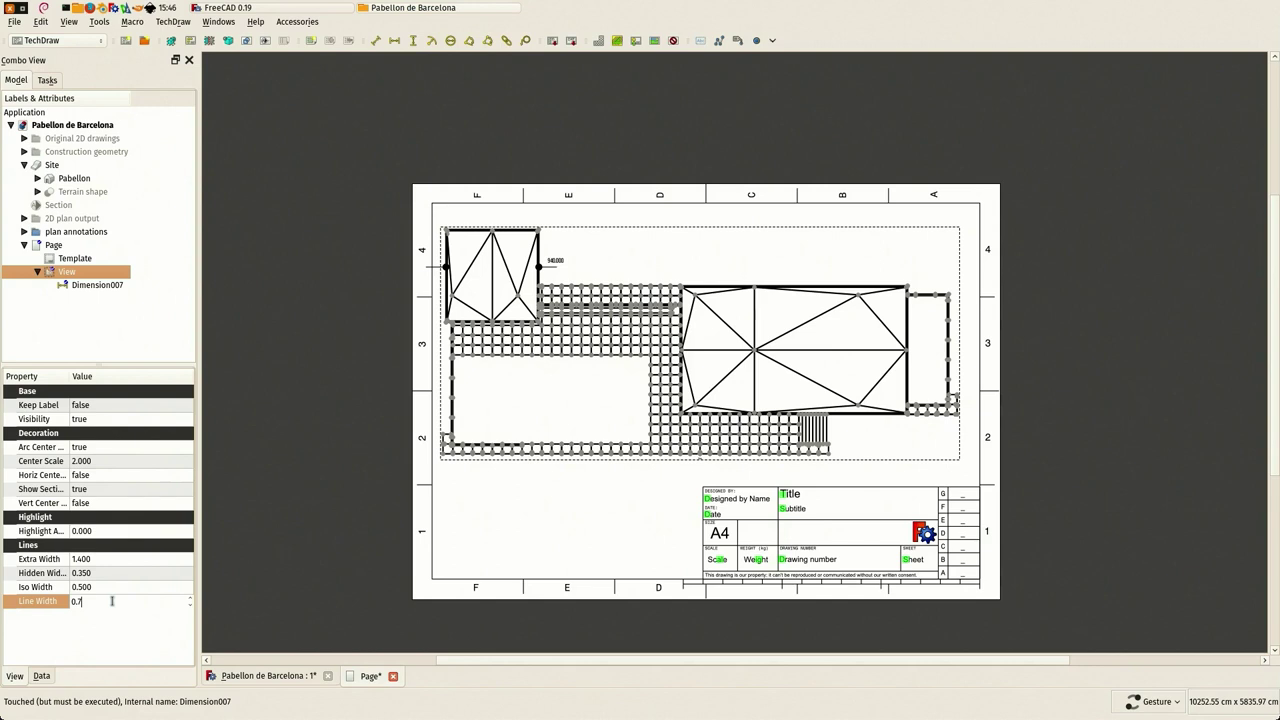
key(BackSpace)
key(BackSpace)
key(BackSpace)
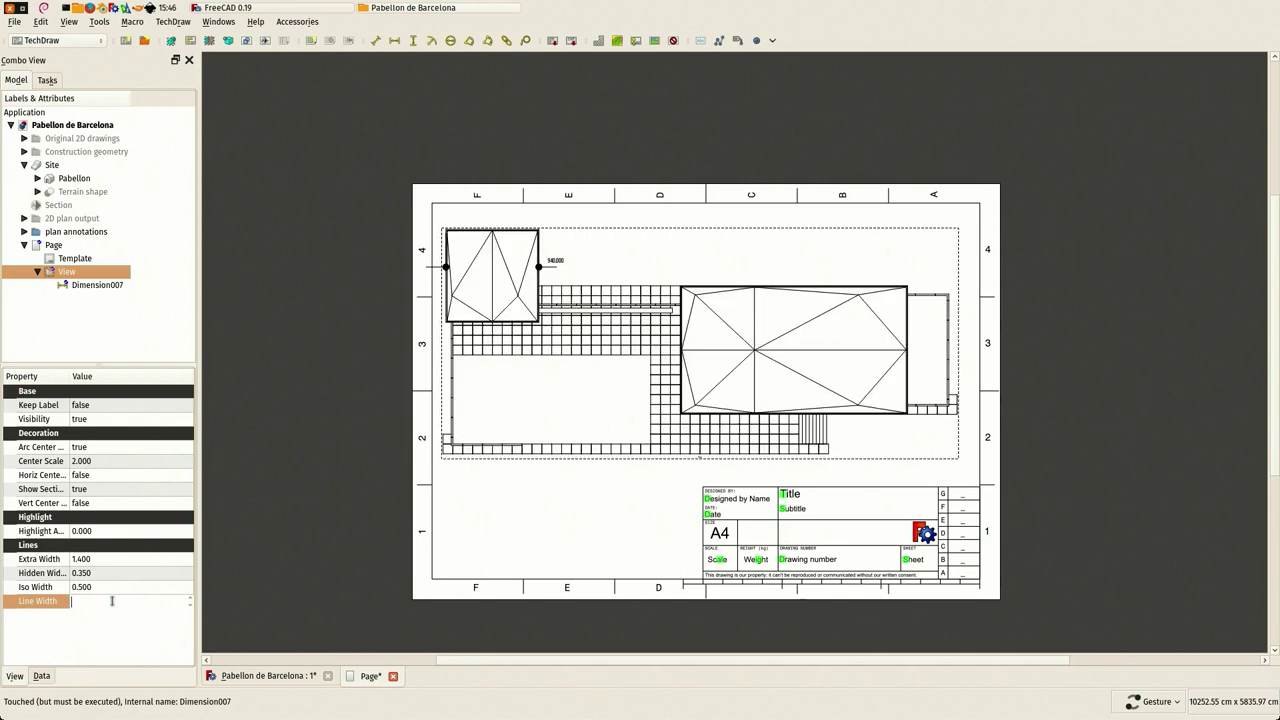
text(0.)
text(2)
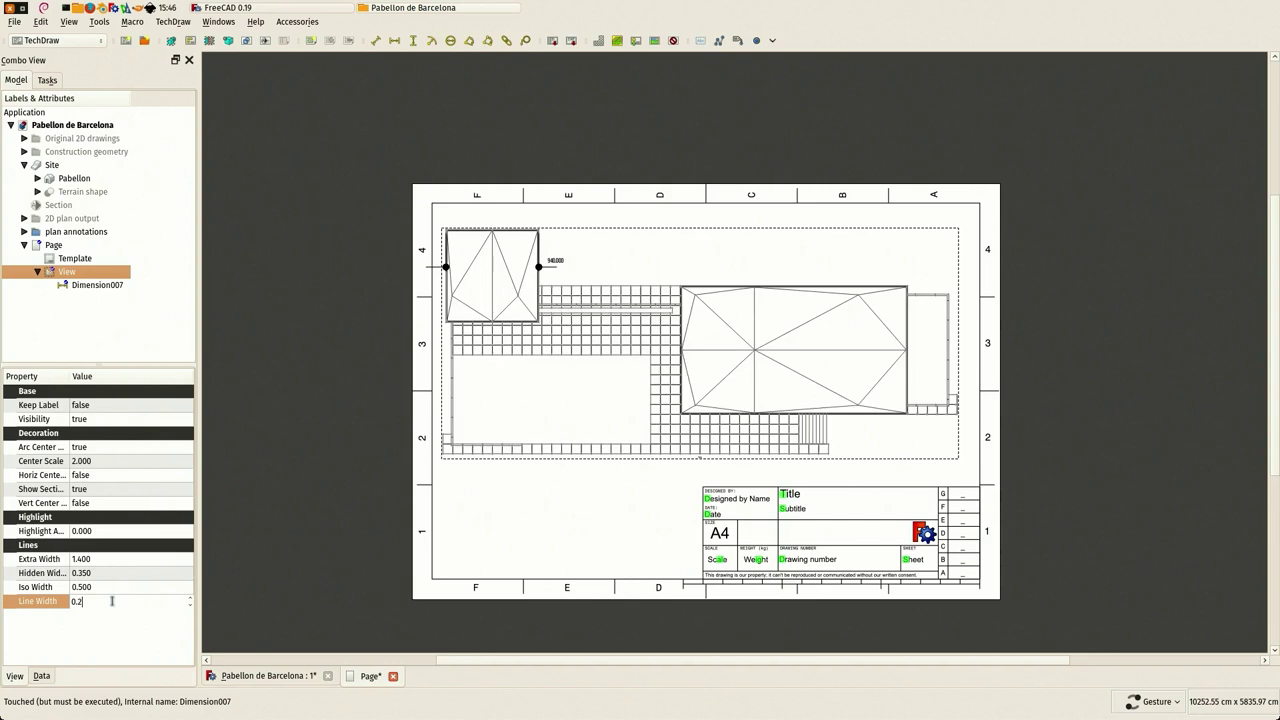
key(Return)
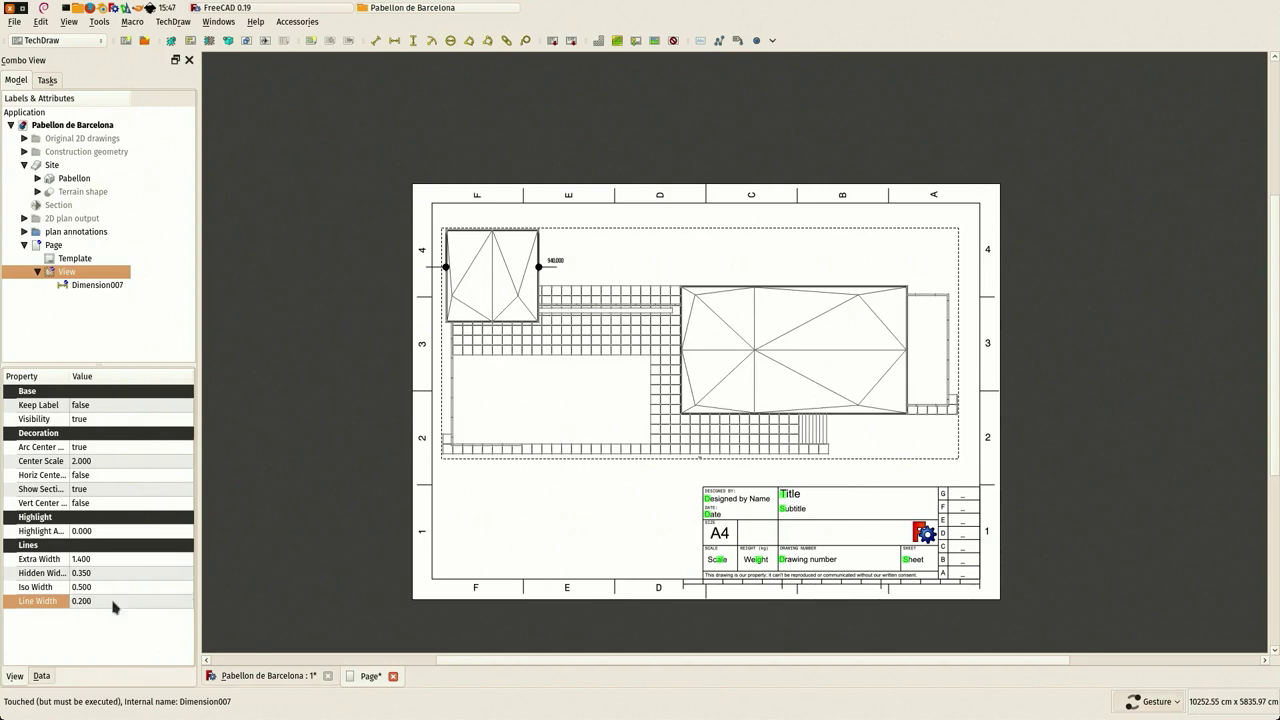
scroll(557, 377, up, 4)
scroll(600, 419, up, 2)
scroll(600, 419, down, 2)
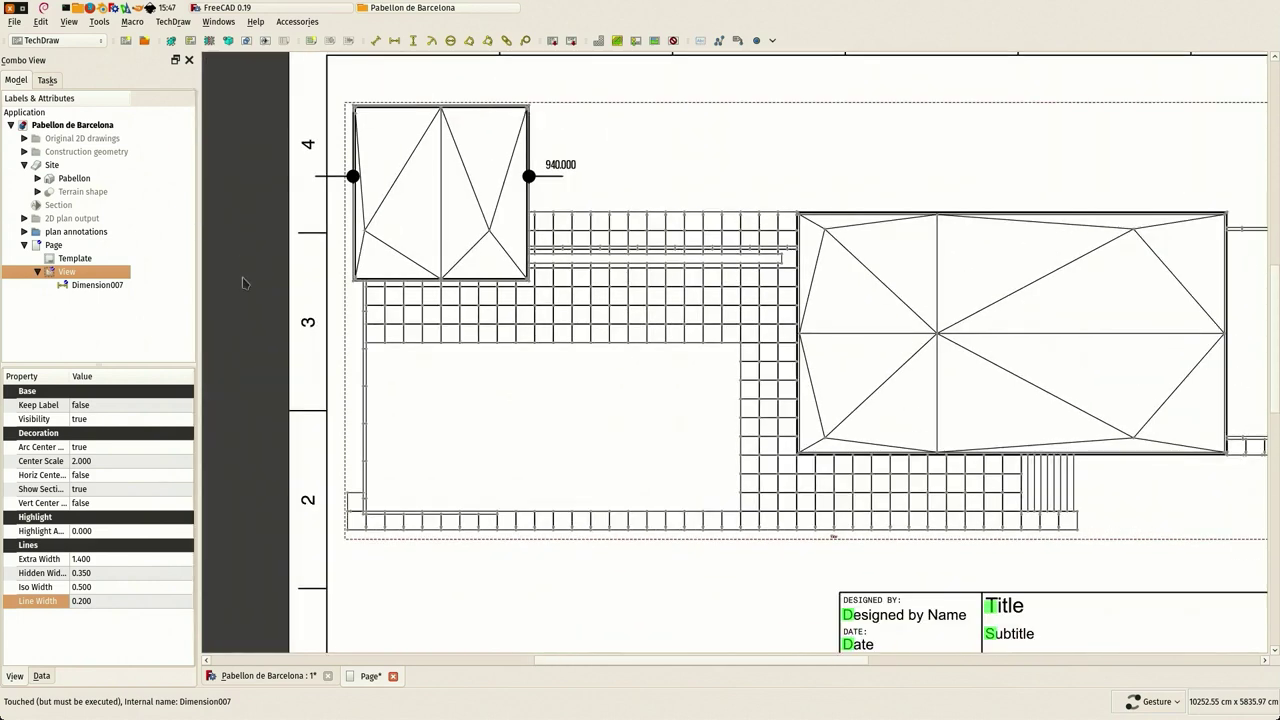
scroll(260, 308, down, 2)
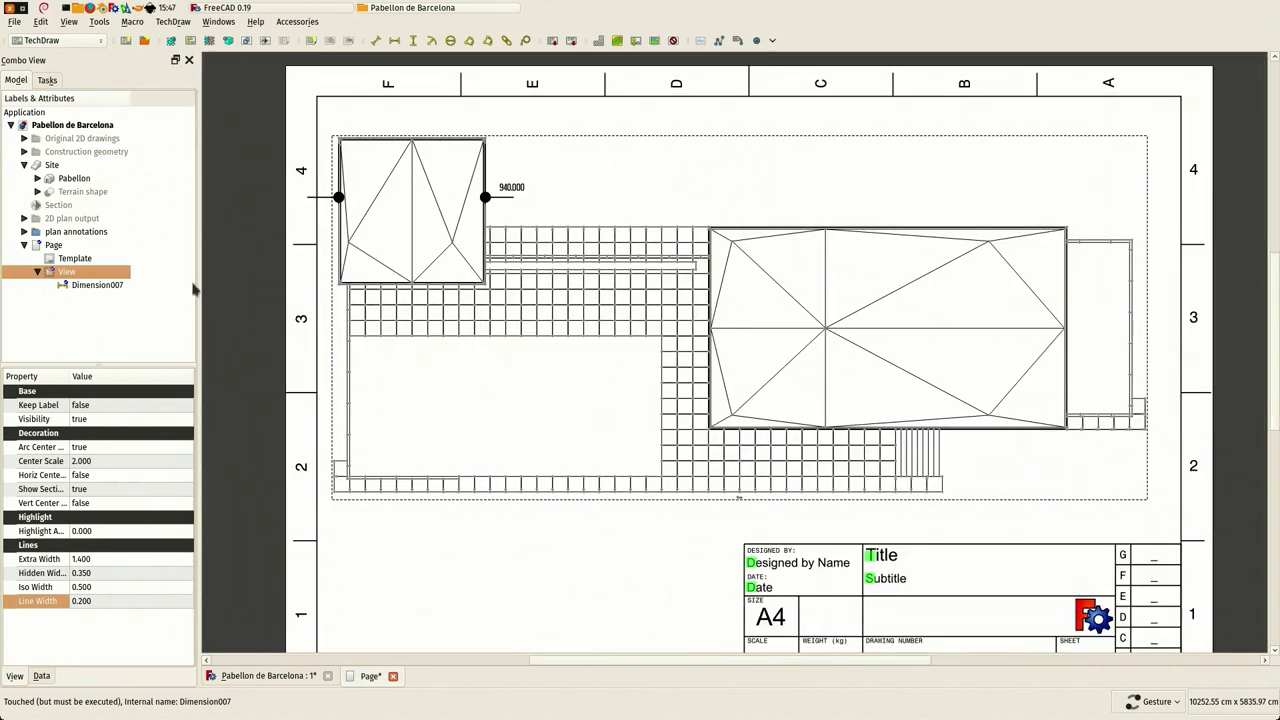